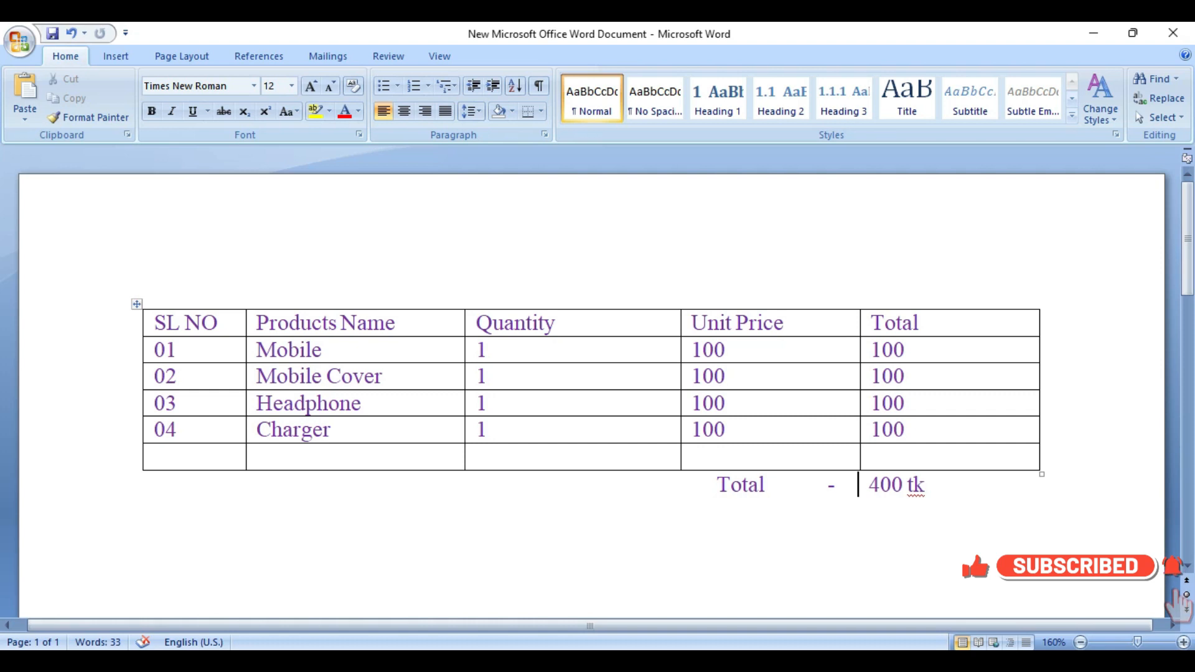
Step: Examine the product table, including its data rows and the header cells from SL NO to Total
{"action": "left_click", "coordinate": [115, 56]}
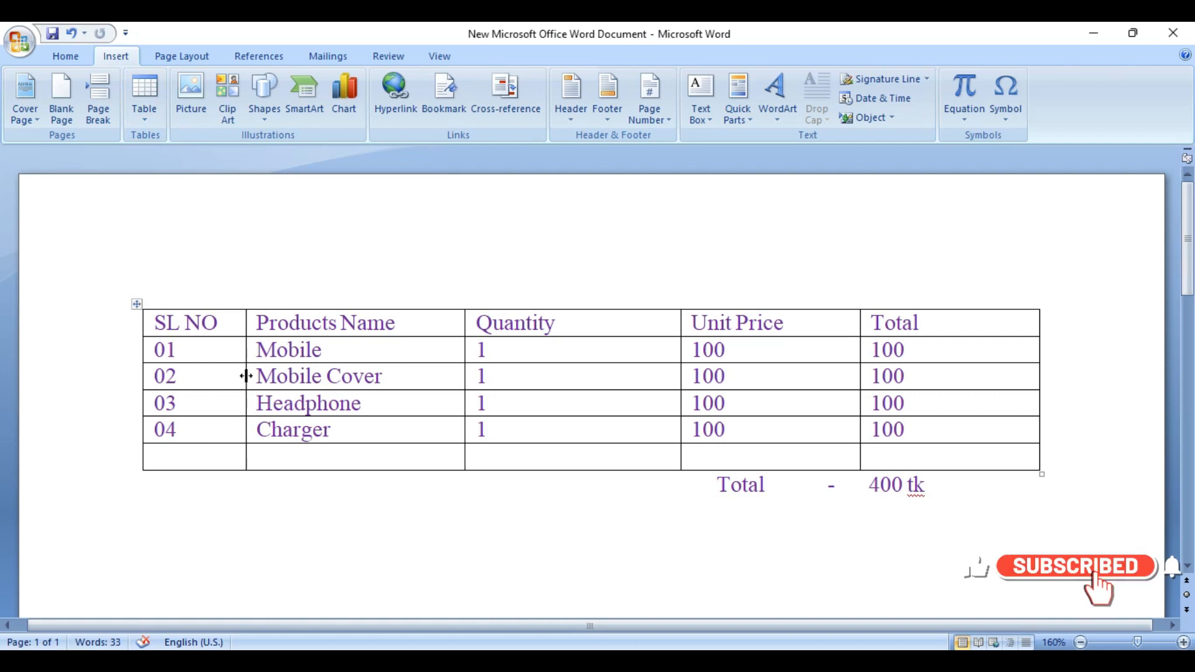
{"action": "left_click_drag", "start_coordinate": [158, 323], "coordinate": [946, 475]}
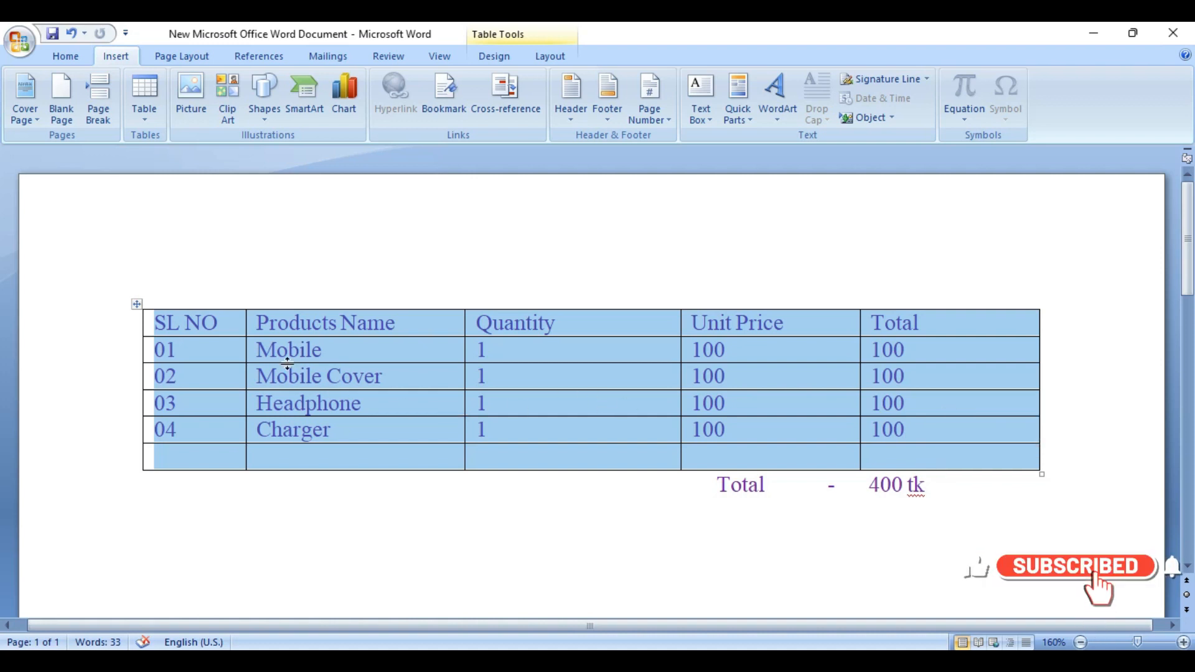
{"action": "left_click", "coordinate": [307, 349]}
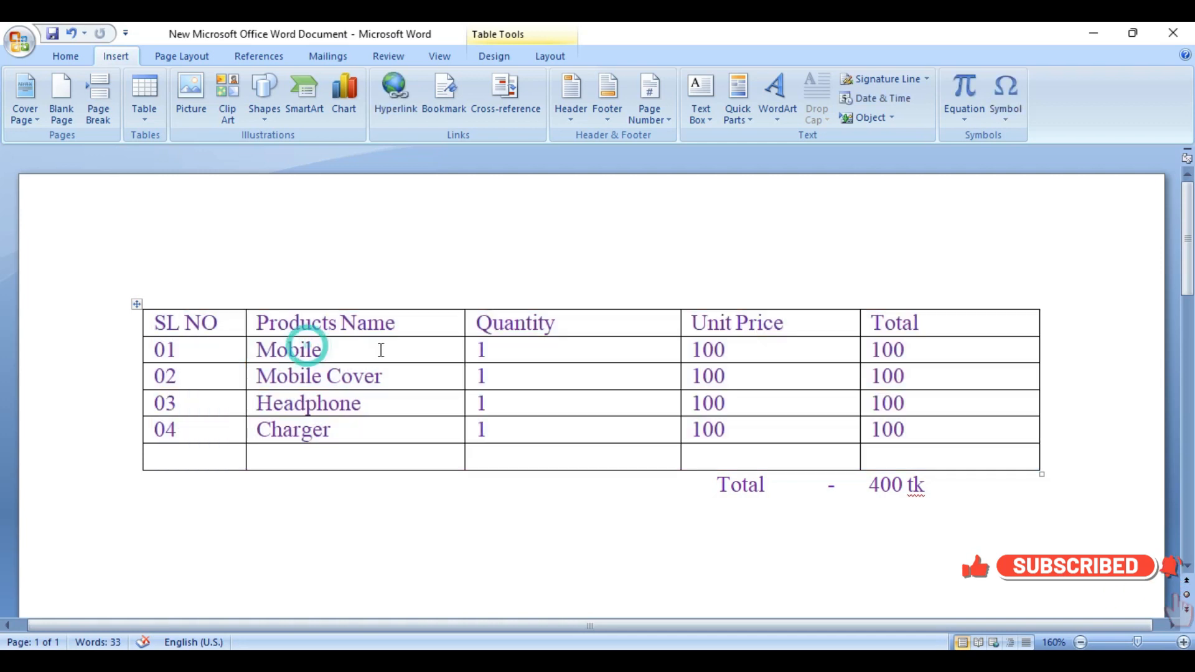
{"action": "left_click_drag", "start_coordinate": [156, 328], "coordinate": [927, 439]}
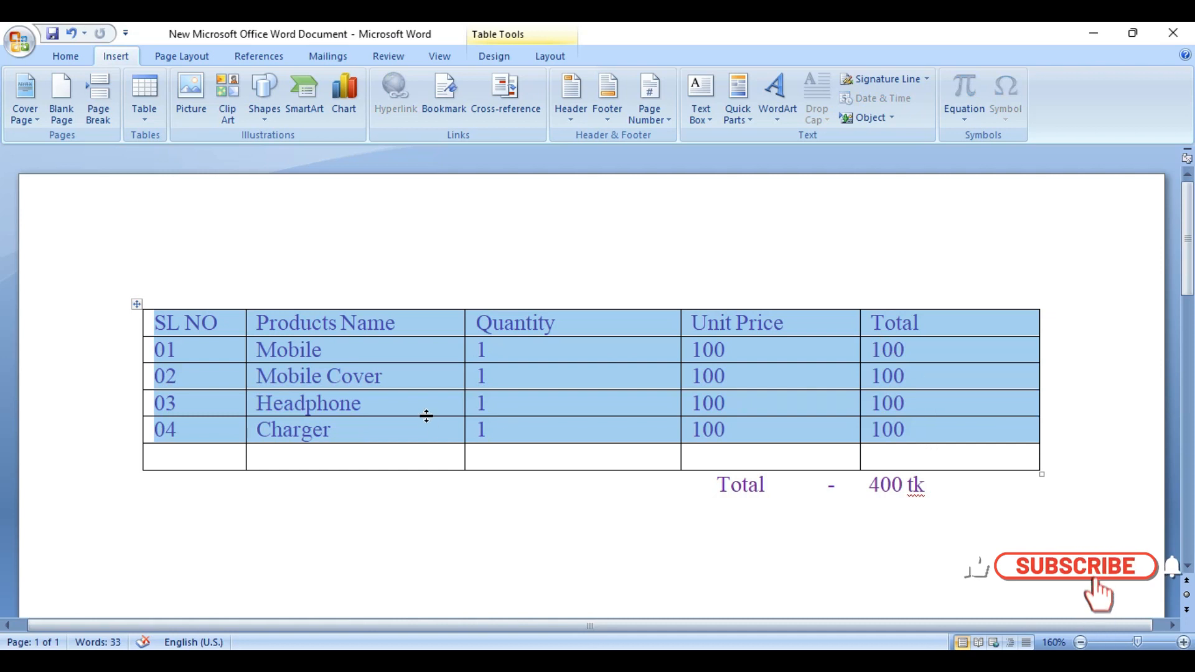
{"action": "left_click", "coordinate": [376, 377]}
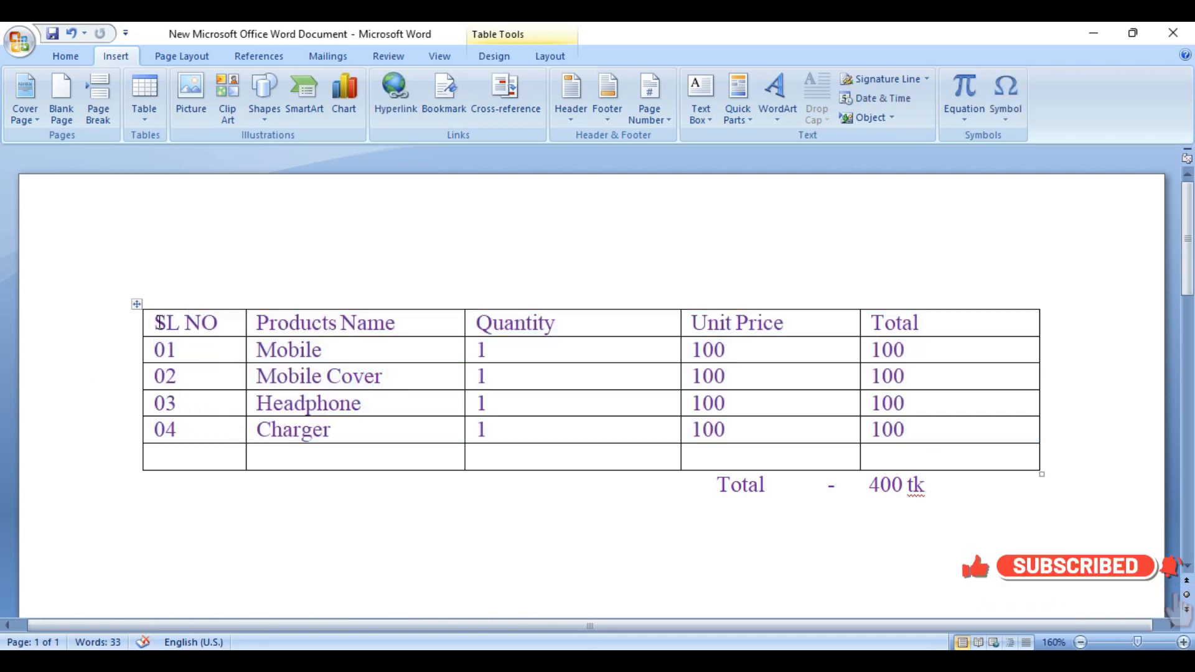
{"action": "left_click_drag", "start_coordinate": [190, 321], "coordinate": [912, 321]}
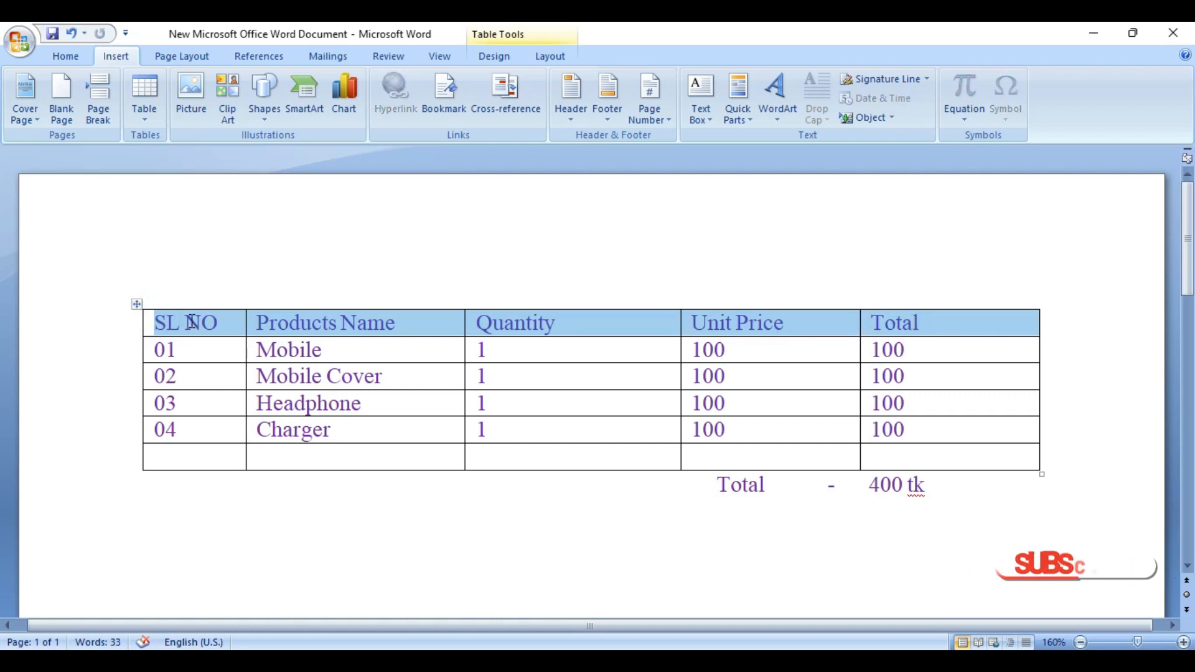
{"action": "left_click", "coordinate": [192, 321]}
{"action": "left_click", "coordinate": [370, 321]}
{"action": "left_click", "coordinate": [715, 321]}
{"action": "left_click", "coordinate": [894, 321]}
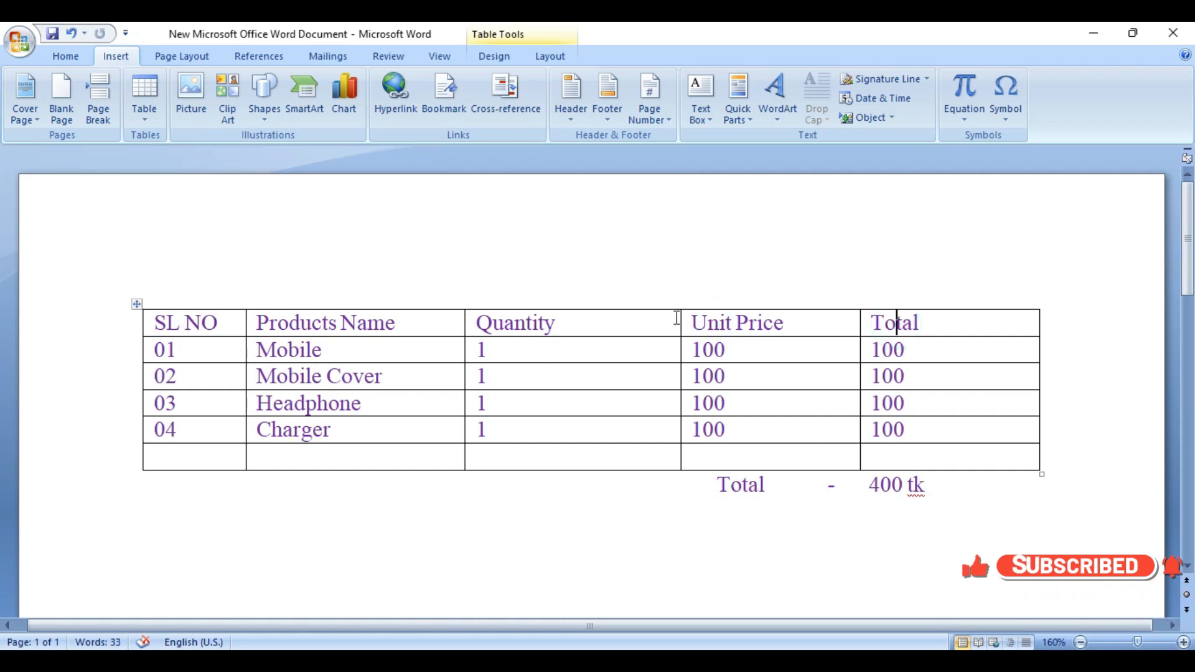
Step: Narrow the Quantity column and insert an empty column to the right of Unit Price
{"action": "left_click_drag", "start_coordinate": [680, 322], "coordinate": [634, 323]}
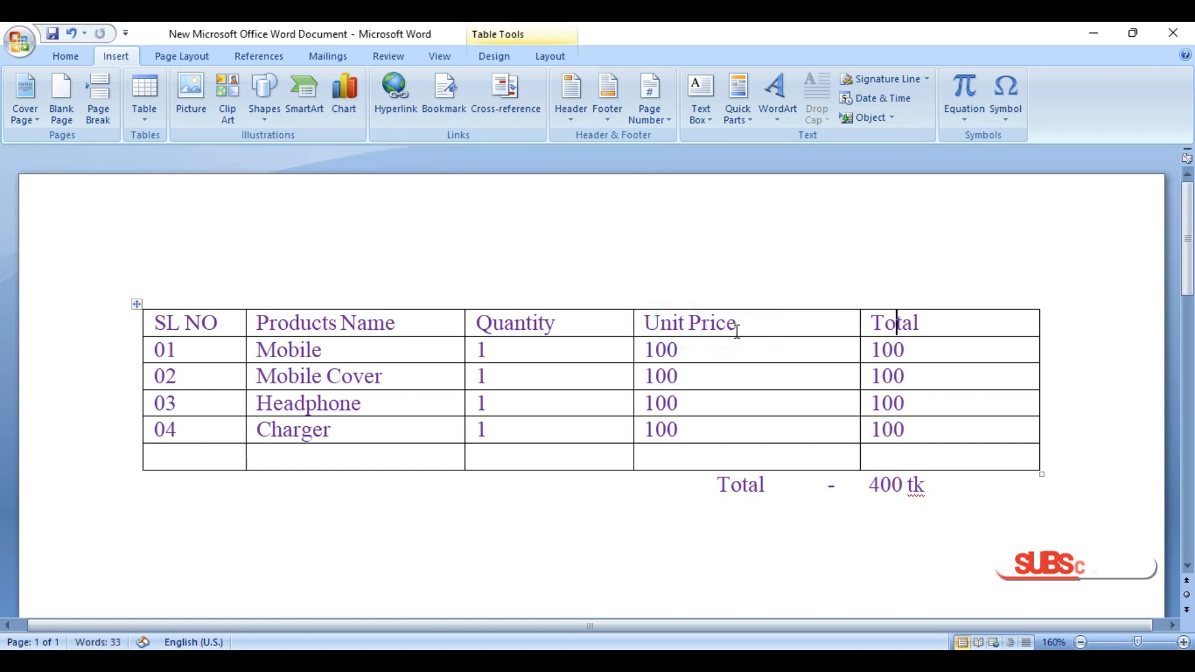
{"action": "left_click", "coordinate": [768, 323]}
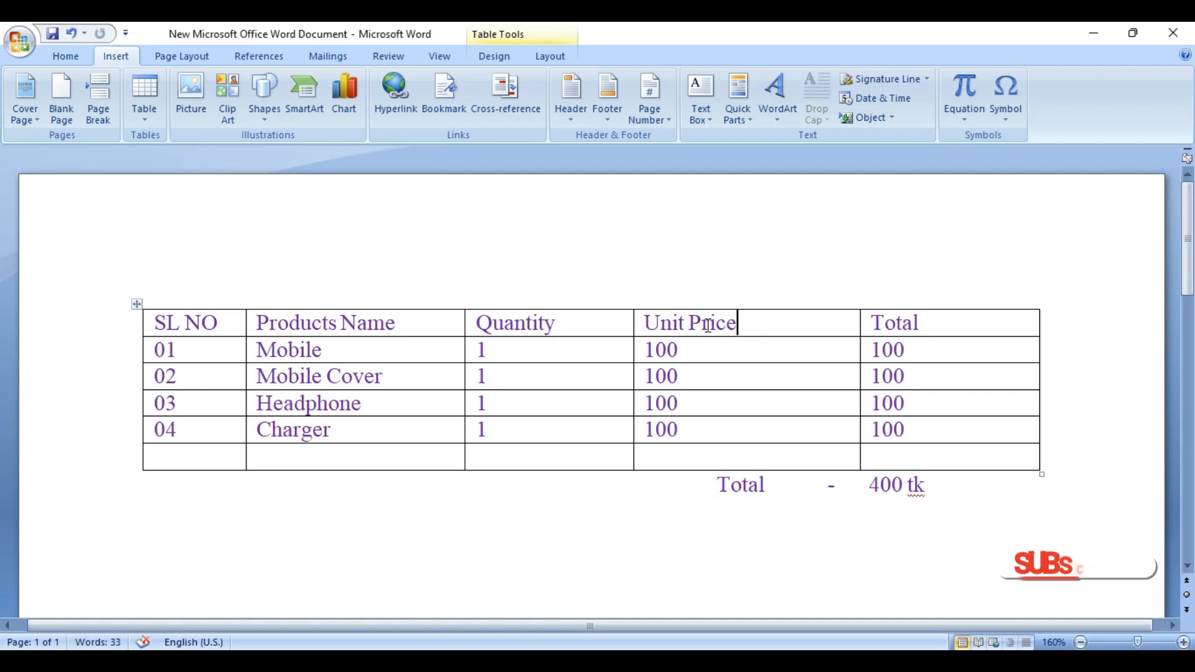
{"action": "left_click", "coordinate": [752, 326]}
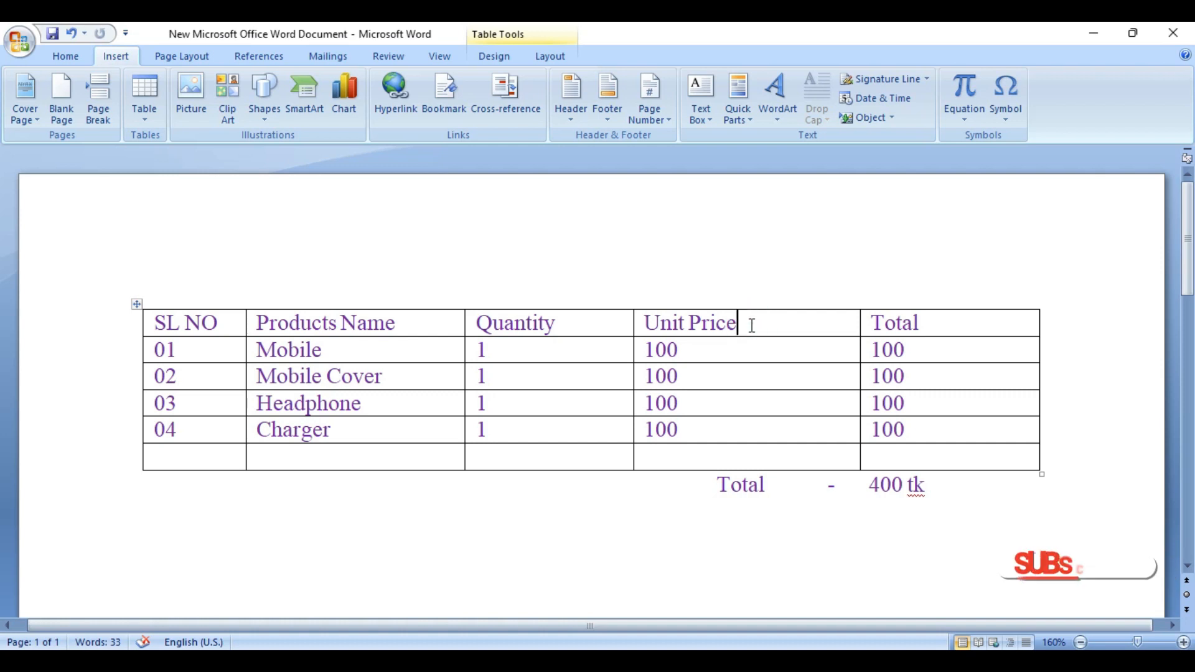
{"action": "right_click", "coordinate": [753, 318]}
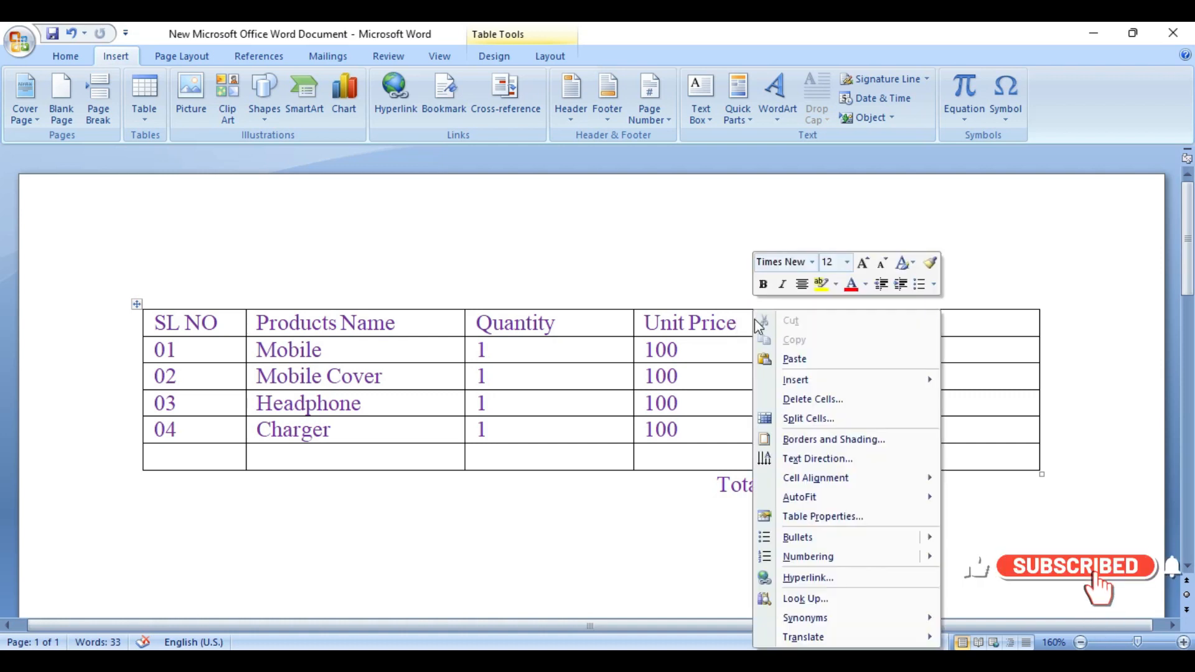
{"action": "mouse_move", "coordinate": [819, 378]}
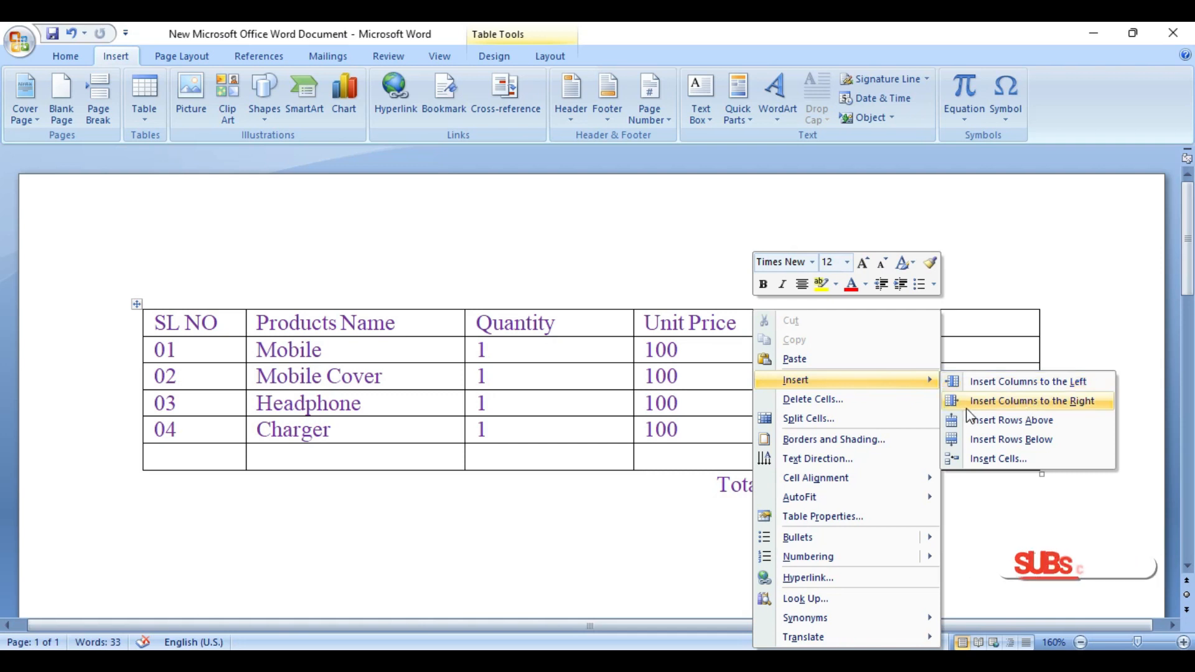
{"action": "left_click", "coordinate": [1052, 406]}
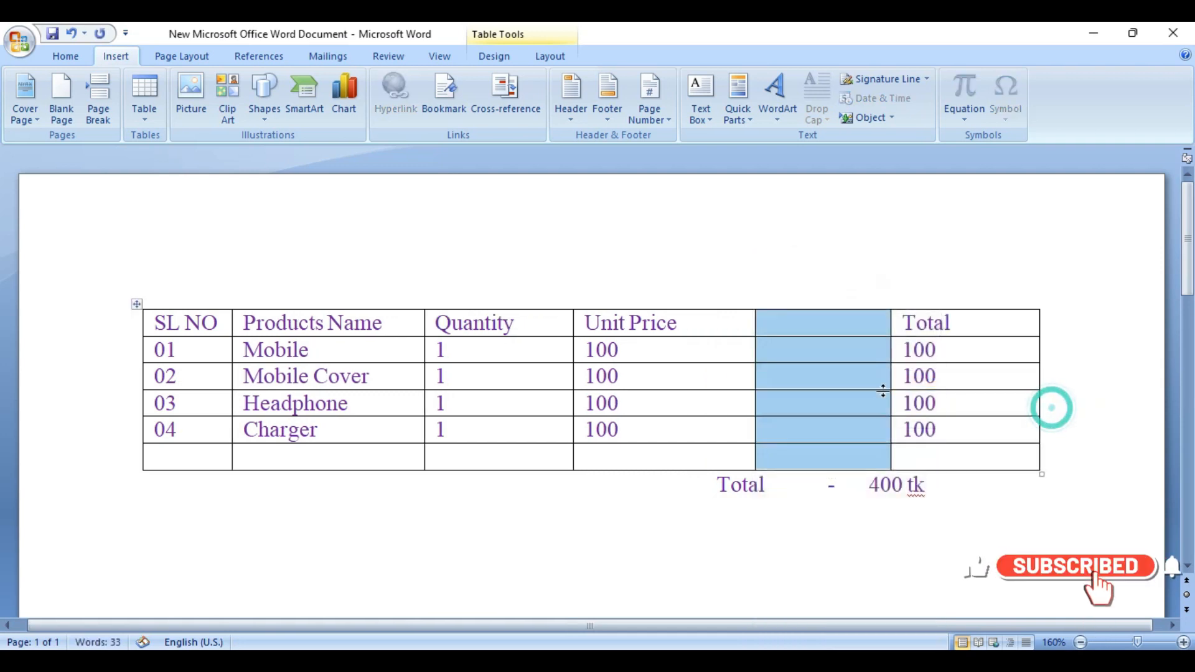
Step: Enter Discount as the header of the empty column between Unit Price and Total
{"action": "left_click", "coordinate": [815, 327]}
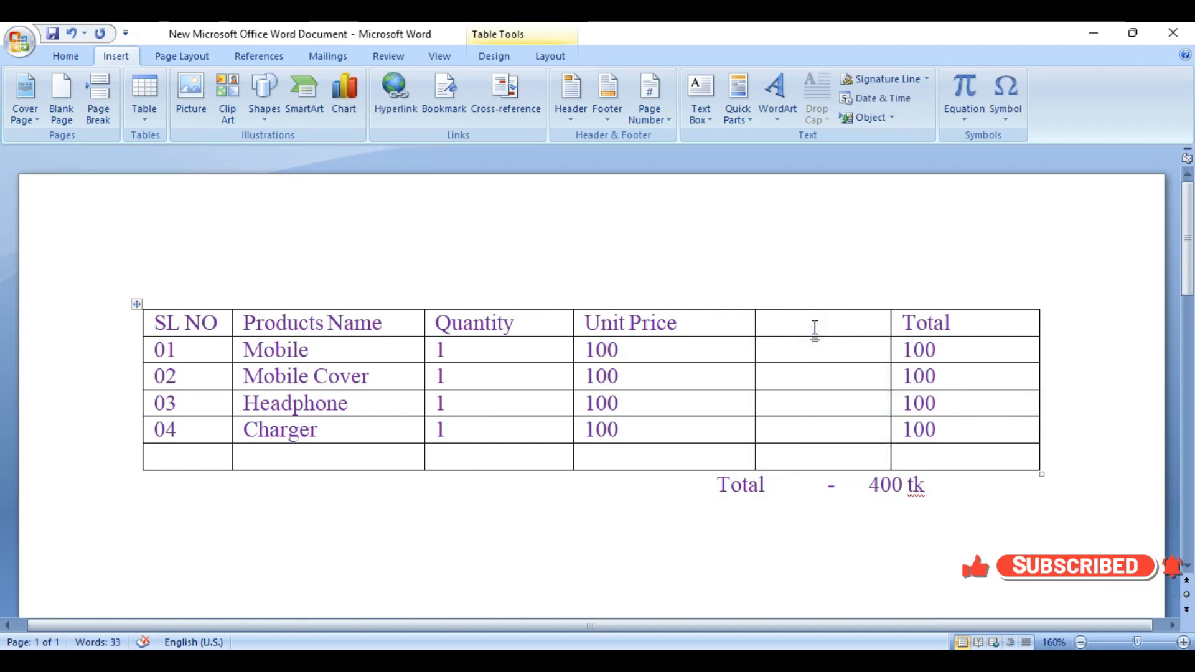
{"action": "type", "text": "Discount"}
Step: Fill the Discount column with 0% for Mobile, 5% for Mobile Cover and 10% for Headphone
{"action": "left_click", "coordinate": [796, 353]}
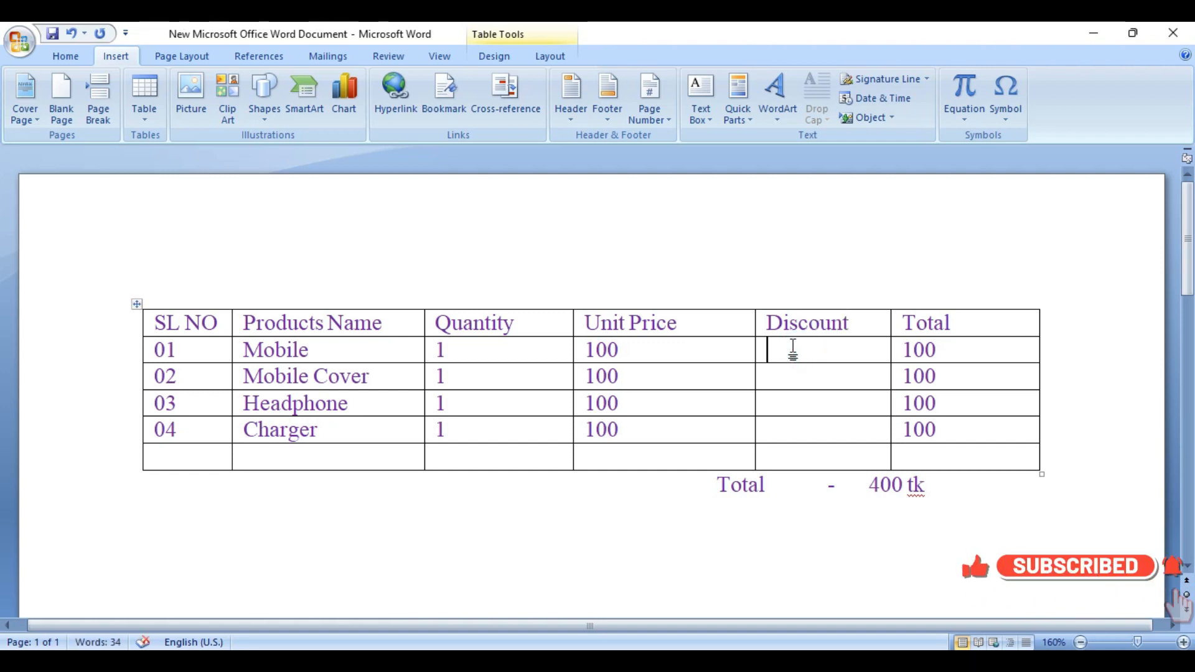
{"action": "type", "text": "0%"}
{"action": "key", "text": "Down"}
{"action": "type", "text": "5"}
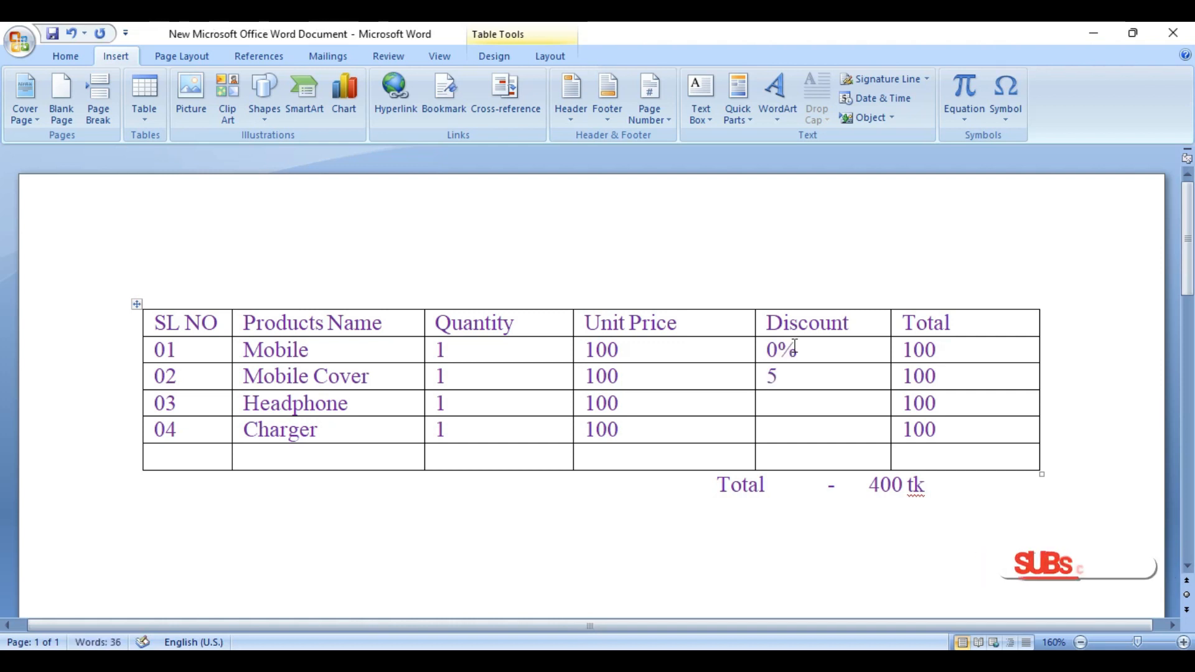
{"action": "type", "text": "%1"}
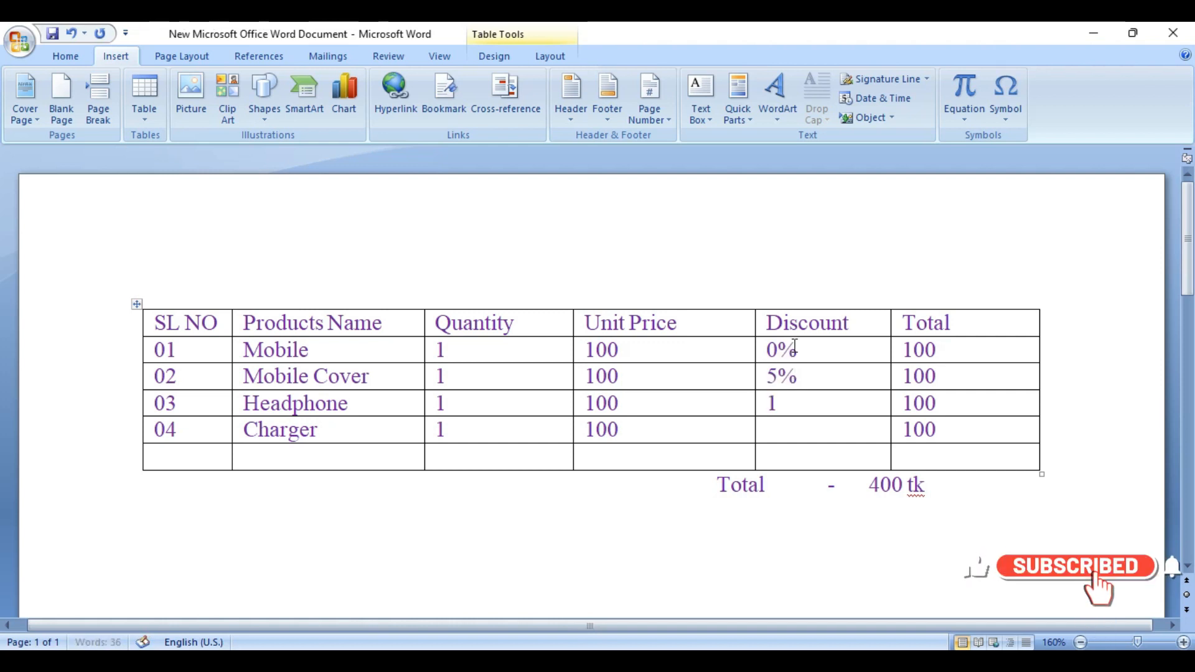
{"action": "type", "text": "0%"}
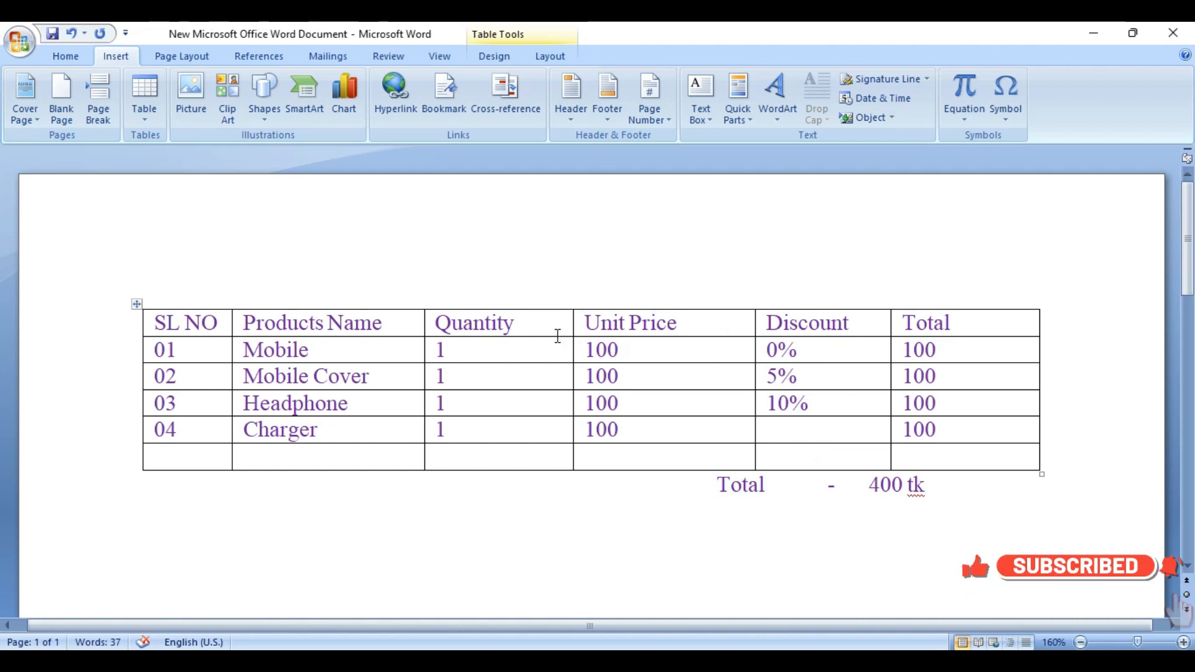
Step: Try inserting an empty column to the left of Unit Price, and undo the insertion
{"action": "left_click", "coordinate": [704, 323]}
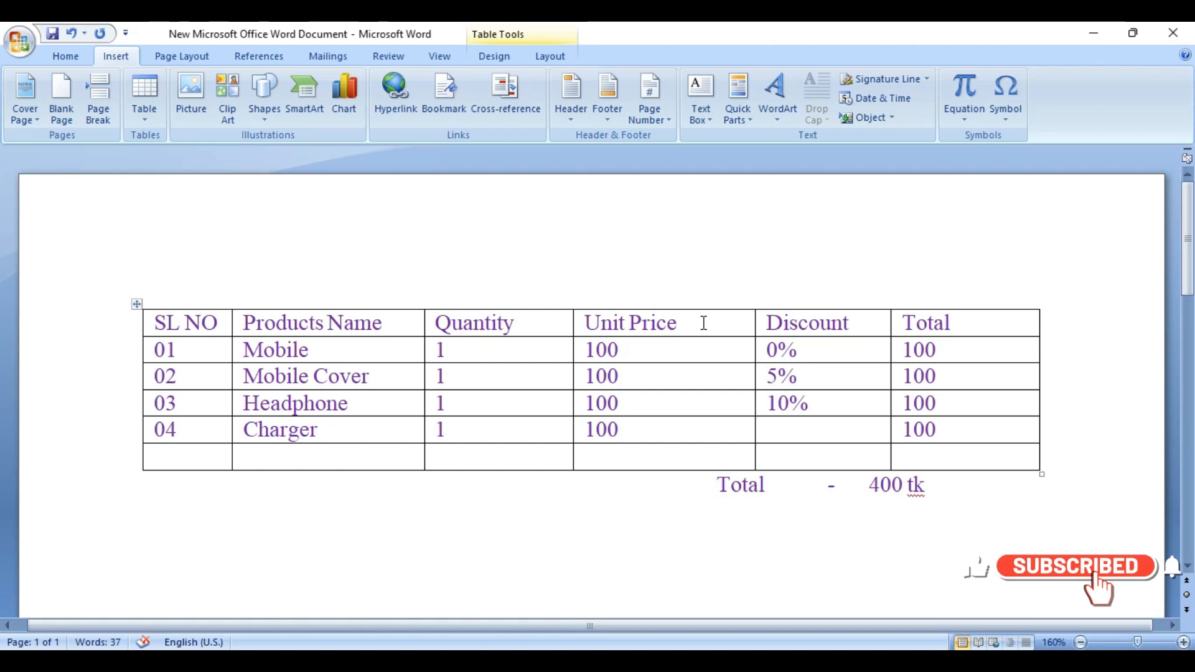
{"action": "right_click", "coordinate": [704, 323]}
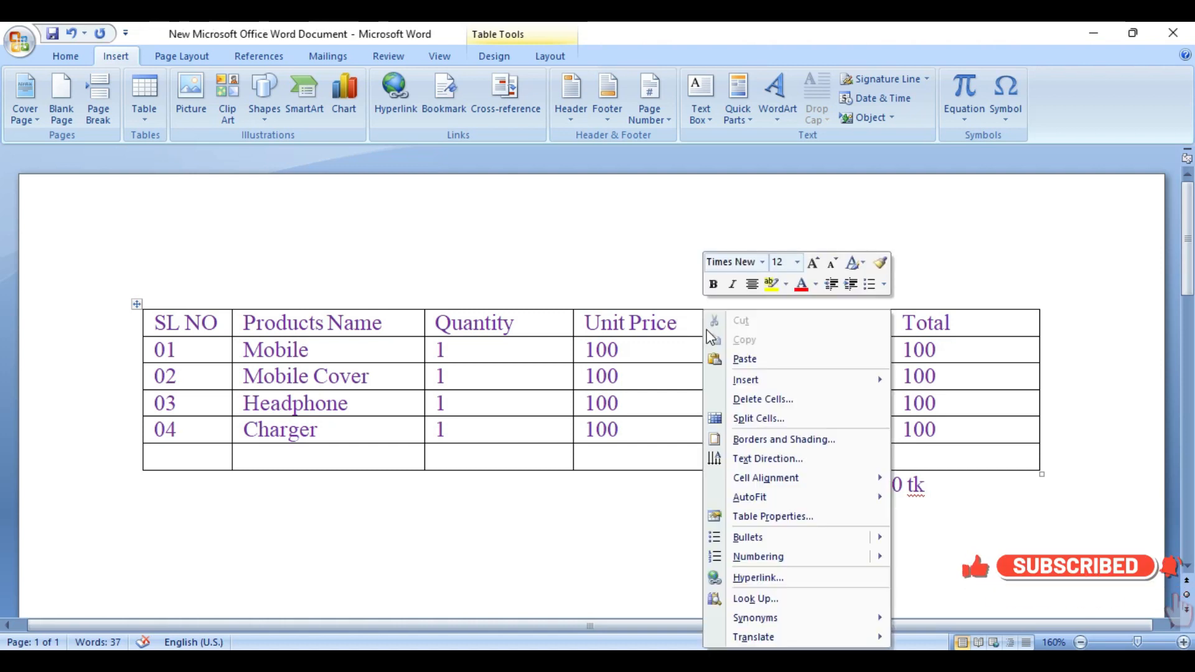
{"action": "mouse_move", "coordinate": [751, 376]}
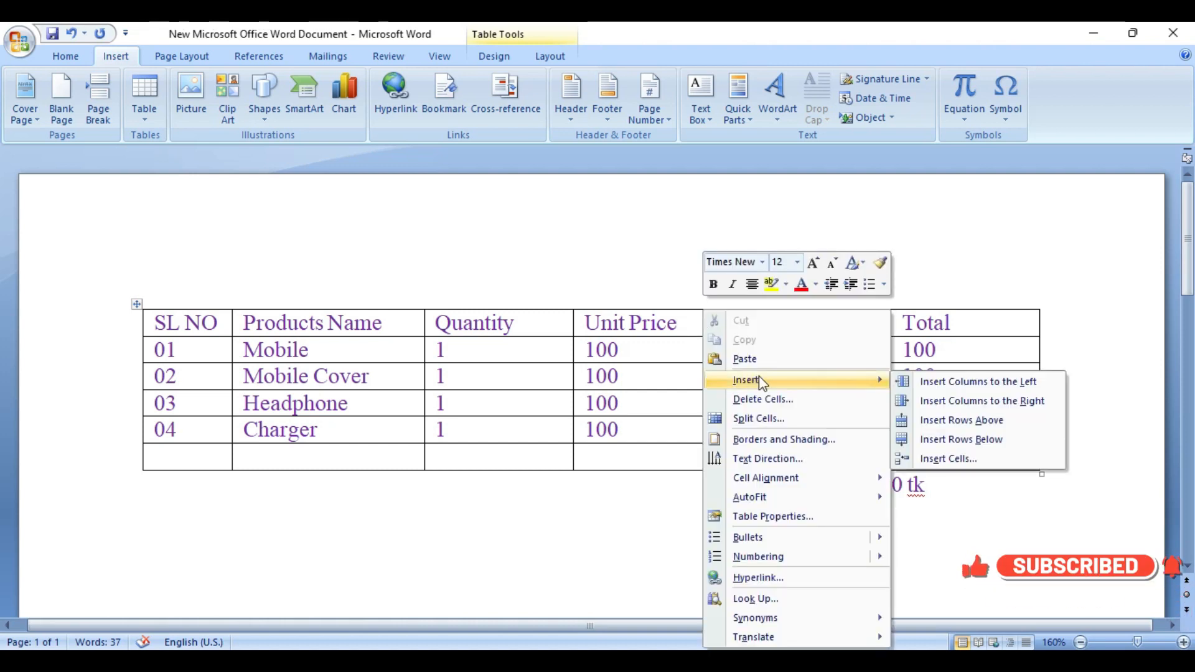
{"action": "left_click", "coordinate": [990, 386]}
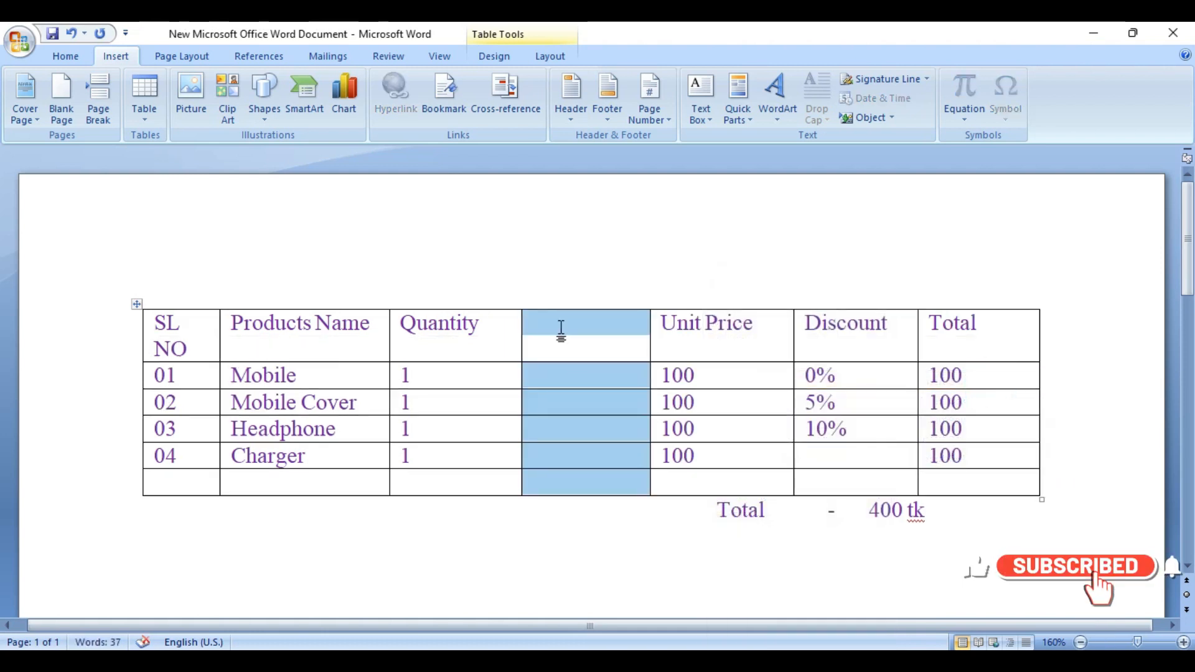
{"action": "left_click", "coordinate": [561, 326]}
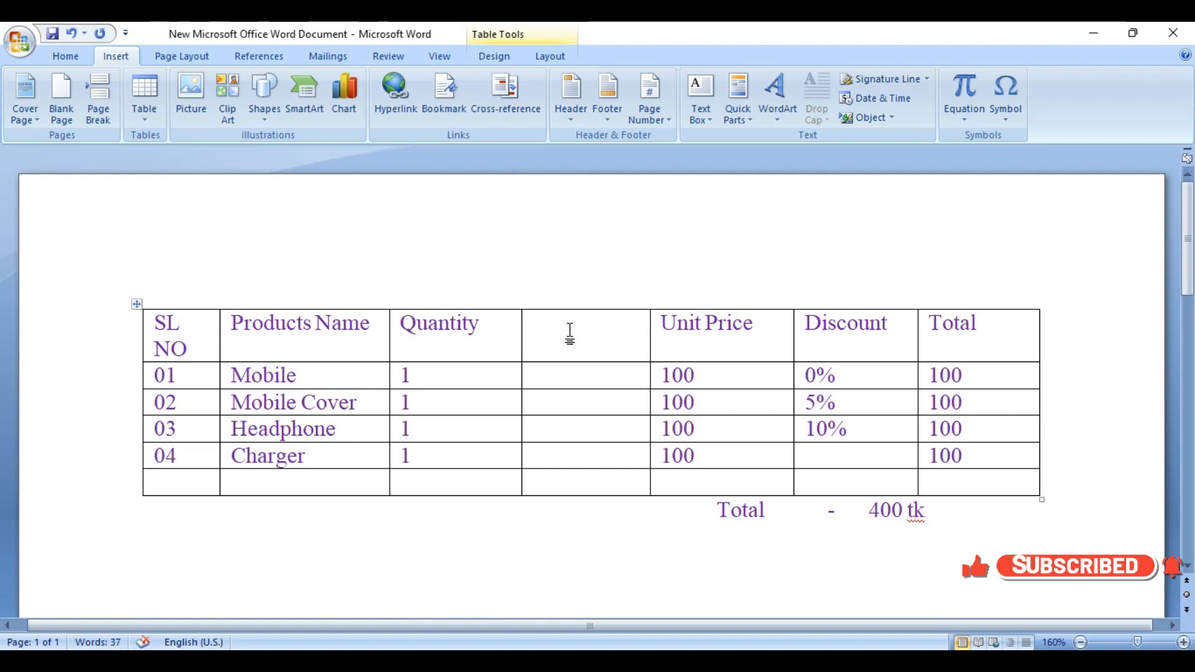
{"action": "key", "text": "ctrl+z"}
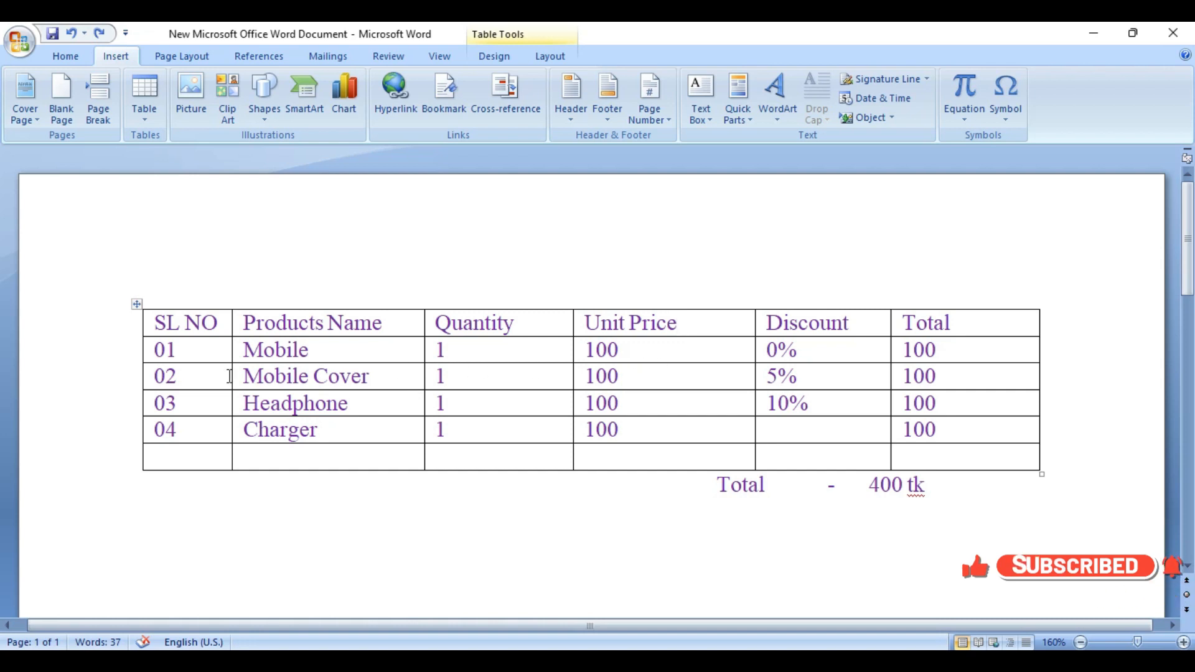
Step: Insert an empty table row above the Mobile Cover row
{"action": "left_click", "coordinate": [208, 380]}
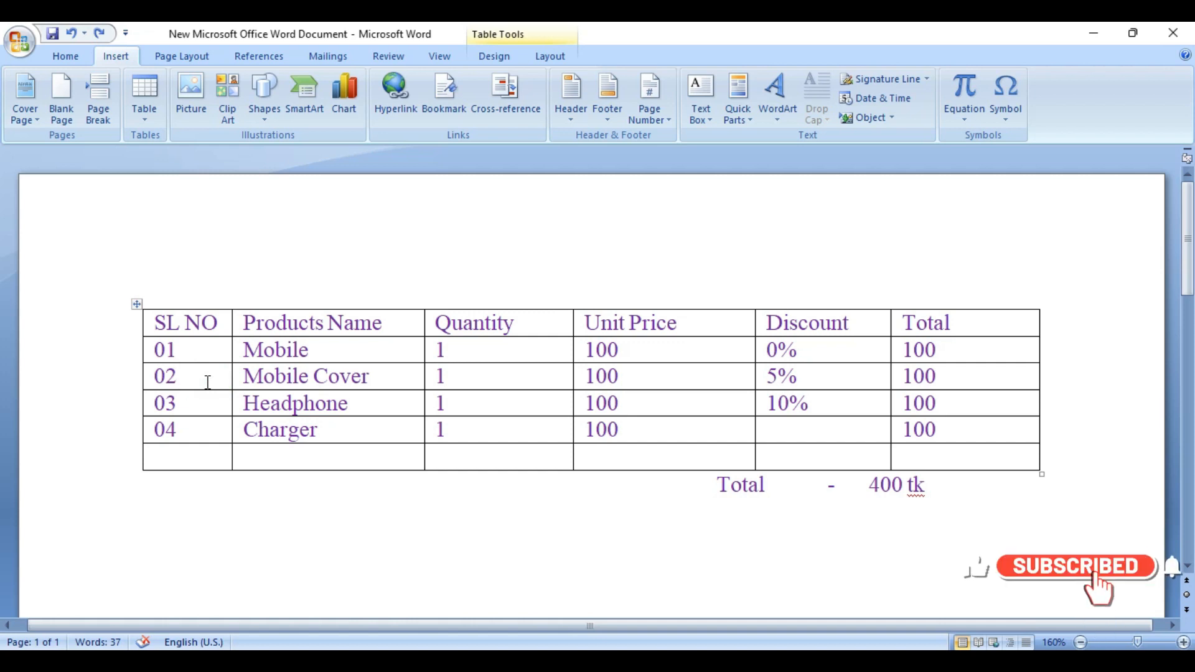
{"action": "right_click", "coordinate": [208, 384]}
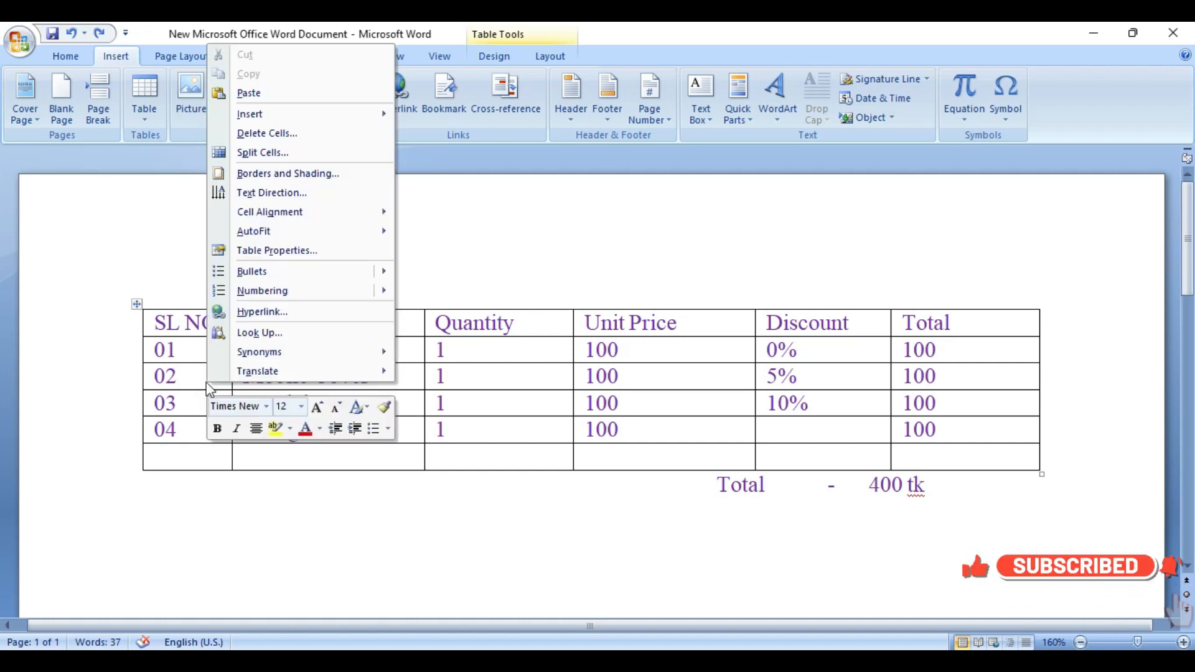
{"action": "mouse_move", "coordinate": [280, 112]}
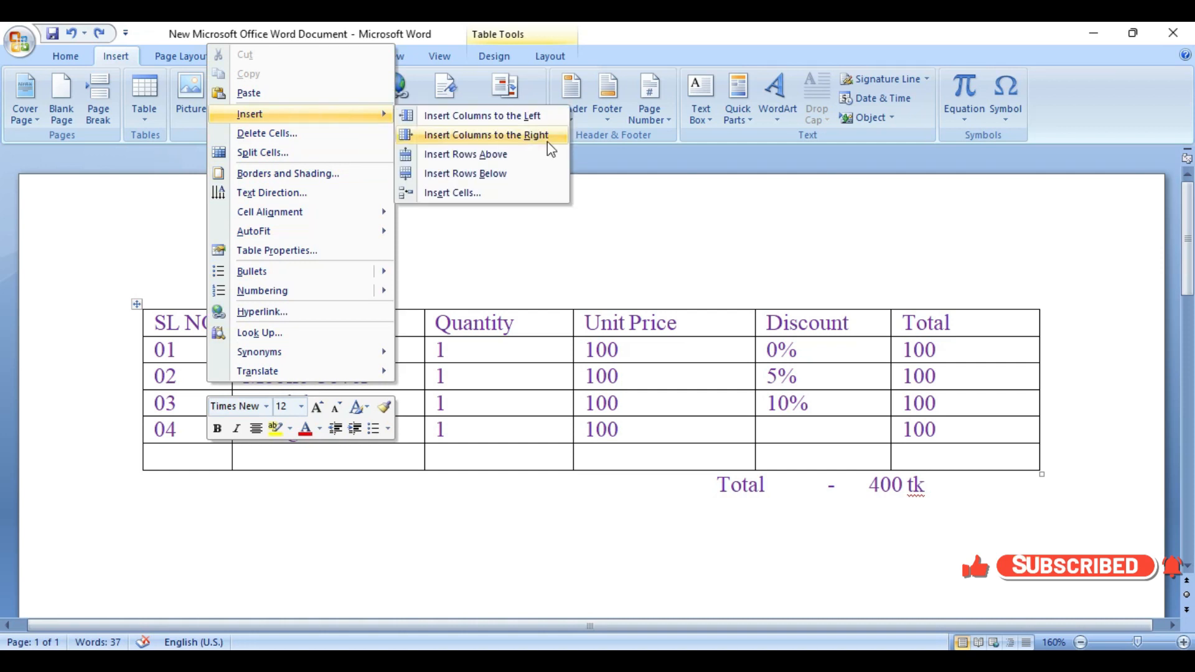
{"action": "left_click", "coordinate": [525, 153]}
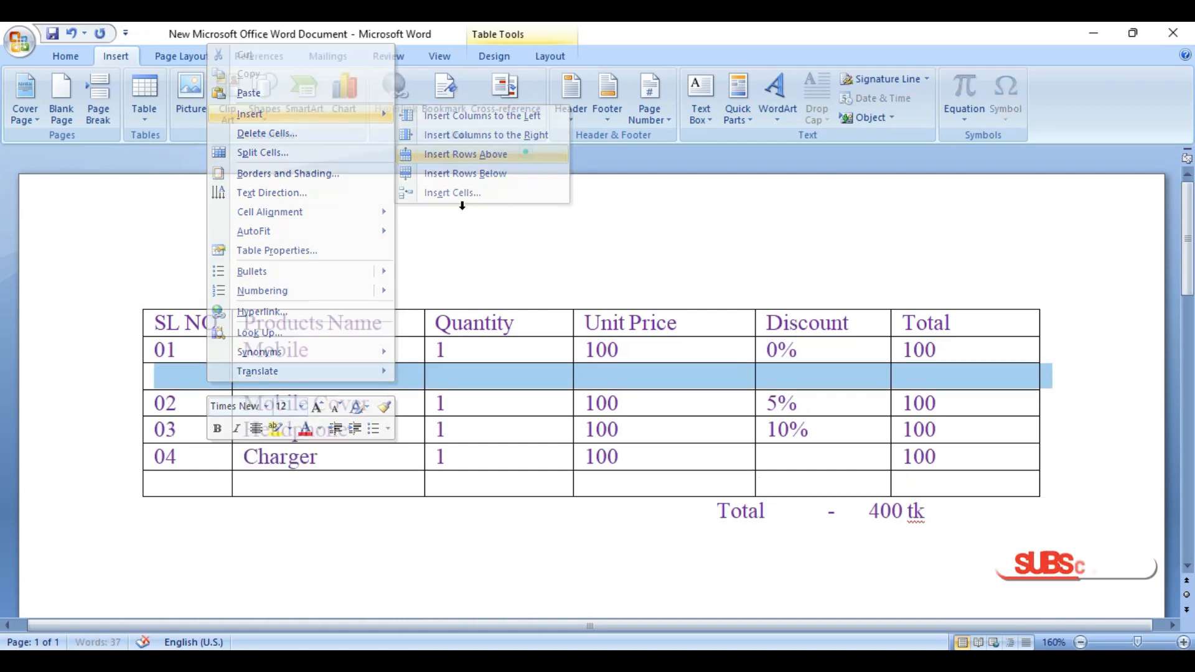
Step: Insert an empty table row below the Mobile Cover row, and undo both row insertions
{"action": "left_click", "coordinate": [201, 408]}
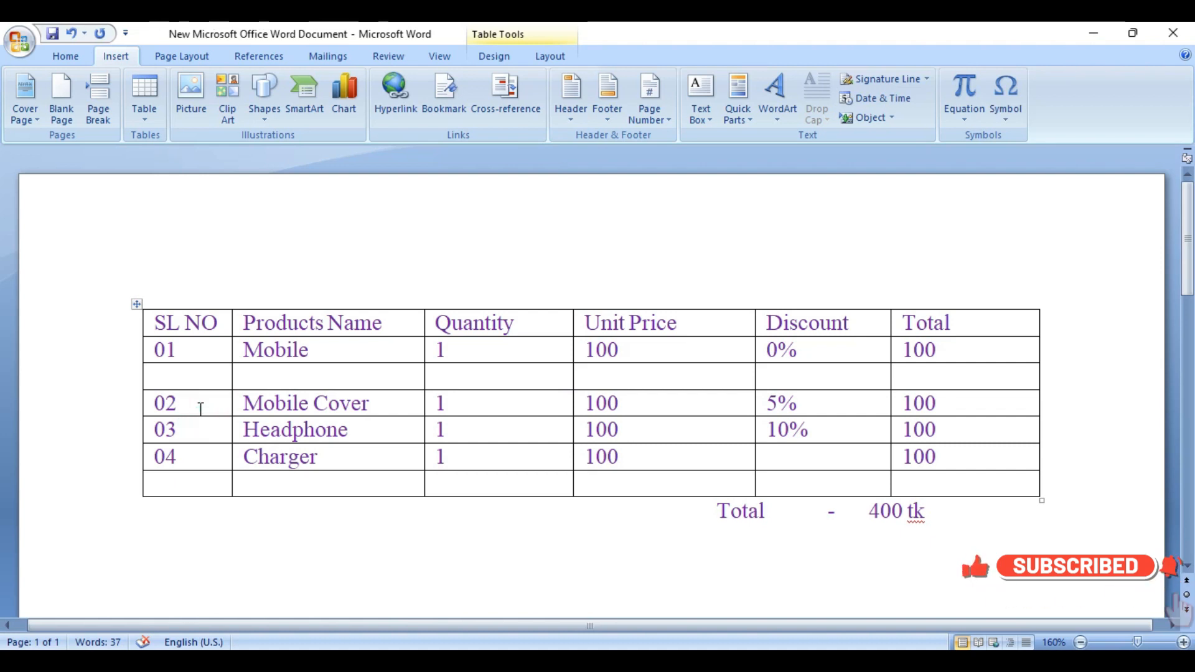
{"action": "right_click", "coordinate": [201, 410]}
{"action": "left_click", "coordinate": [192, 407]}
{"action": "right_click", "coordinate": [193, 407]}
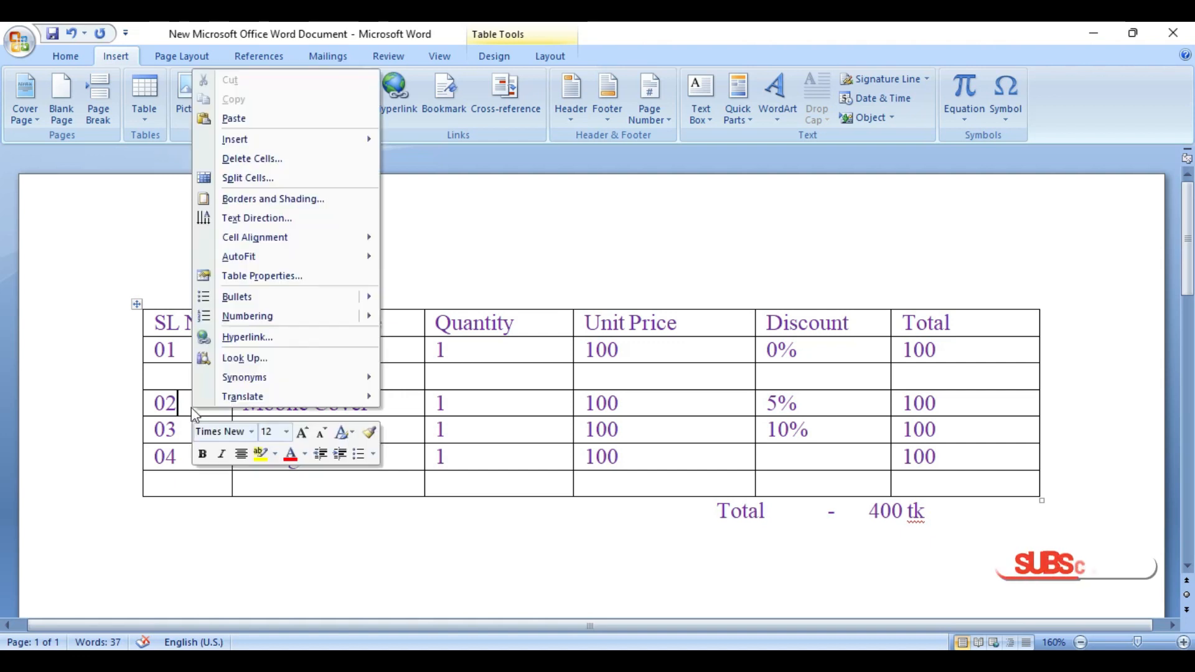
{"action": "mouse_move", "coordinate": [373, 141]}
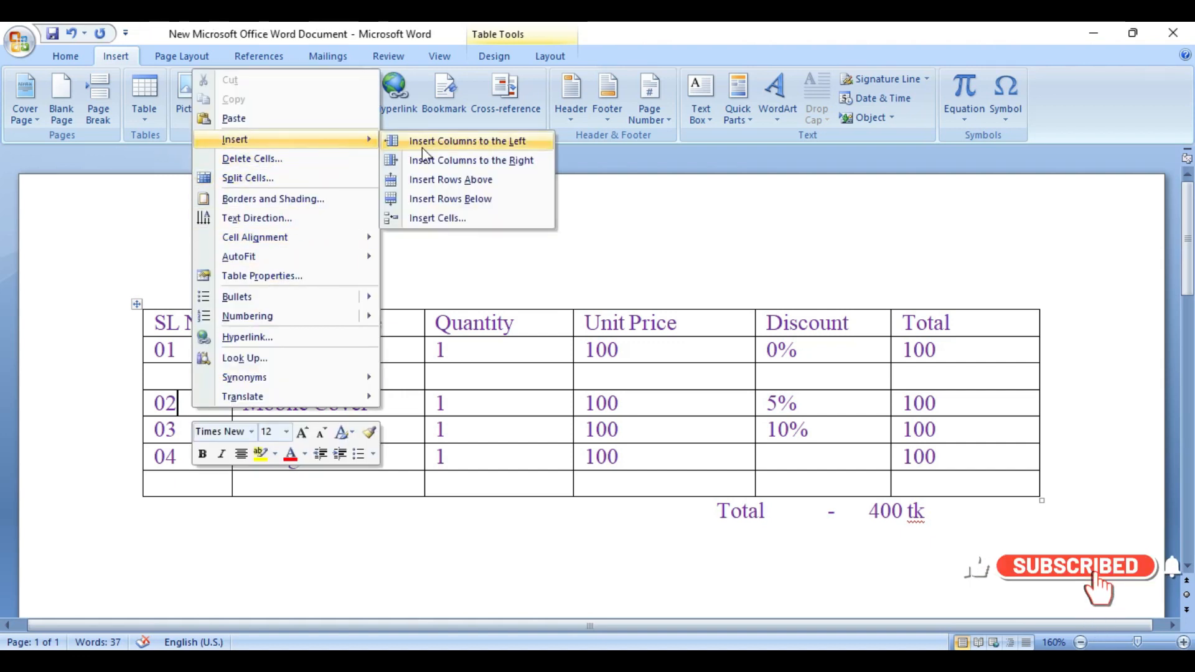
{"action": "left_click", "coordinate": [460, 200]}
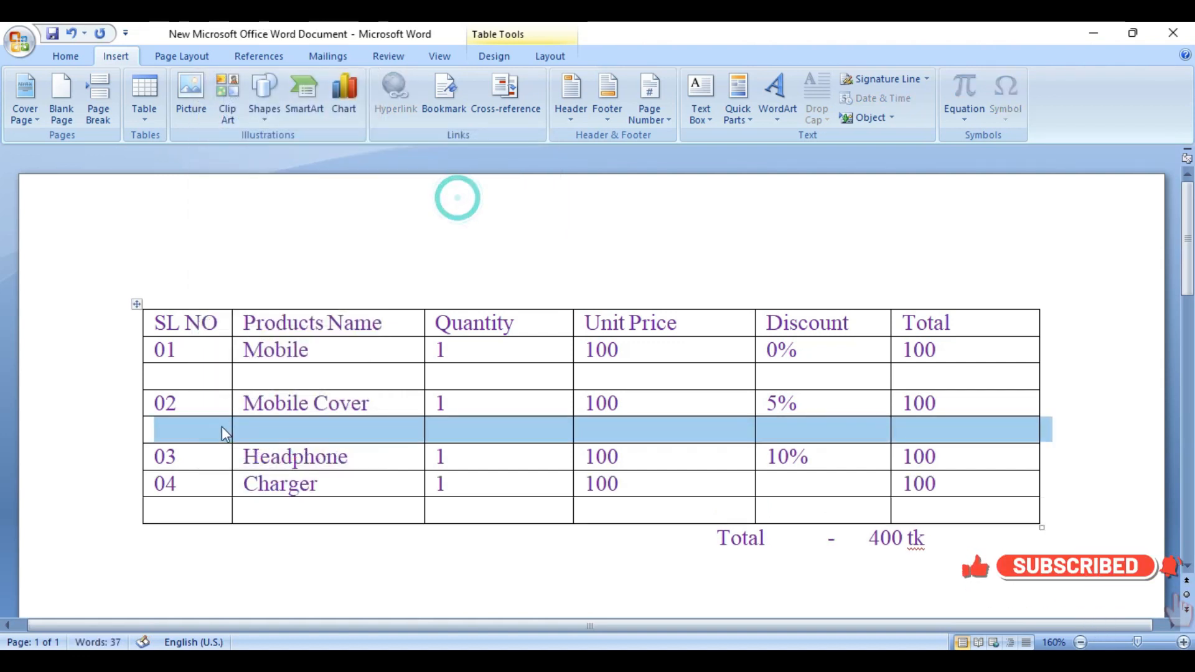
{"action": "left_click", "coordinate": [220, 425]}
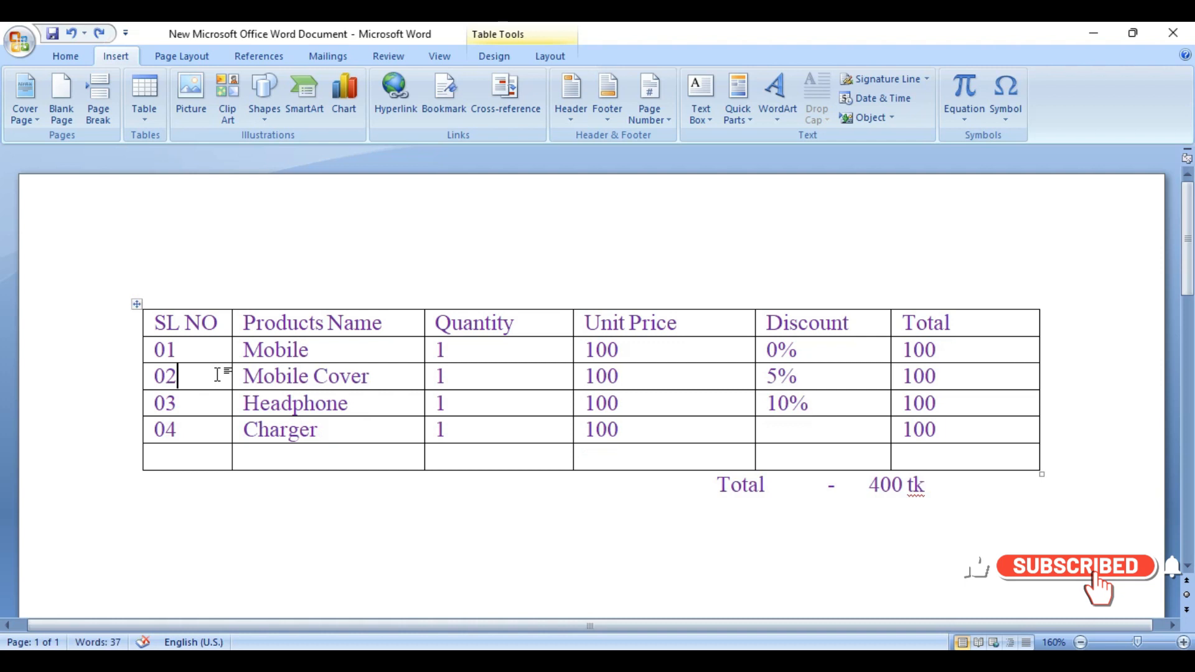
Step: Shift 400 tk and the word Total further right on the line below the table to line up with the last columns
{"action": "left_click", "coordinate": [879, 495]}
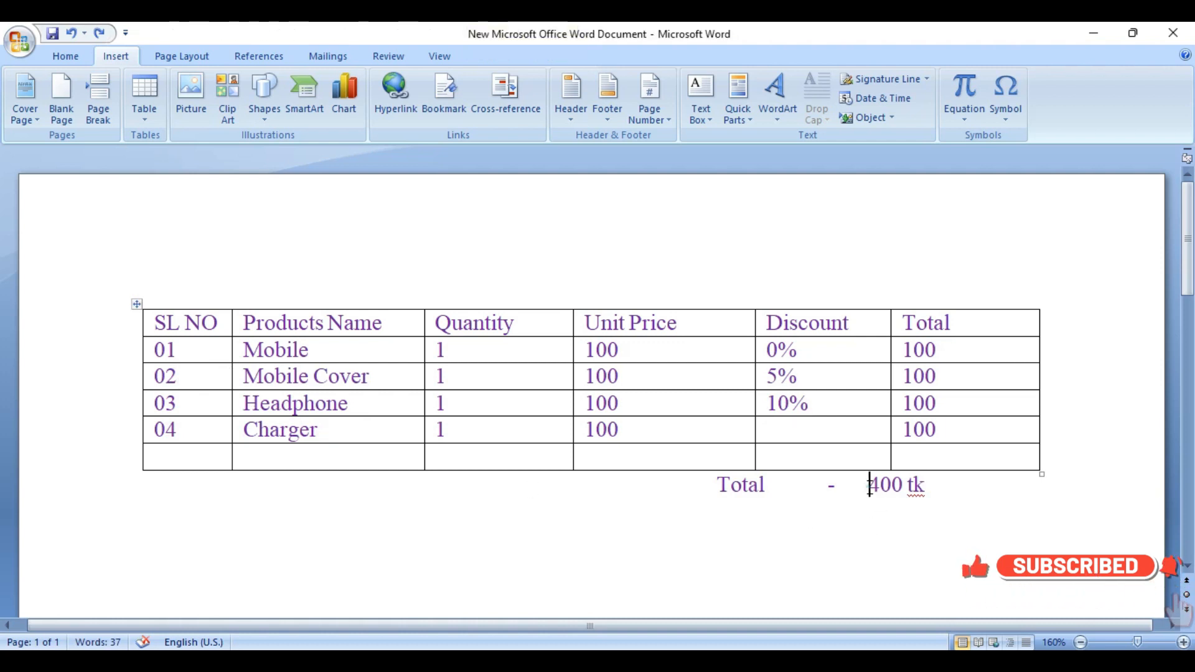
{"action": "left_click", "coordinate": [713, 493]}
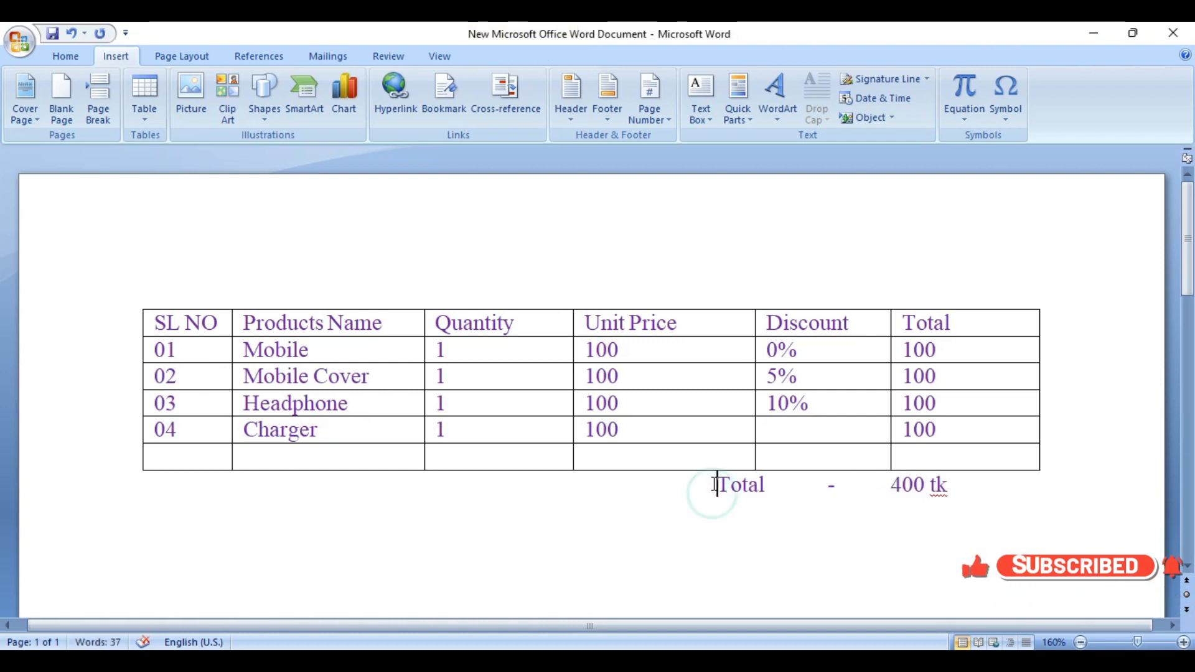
Step: Merge the first five cells of the empty last row, from SL NO through Discount, into one cell
{"action": "left_click_drag", "start_coordinate": [187, 456], "coordinate": [797, 457]}
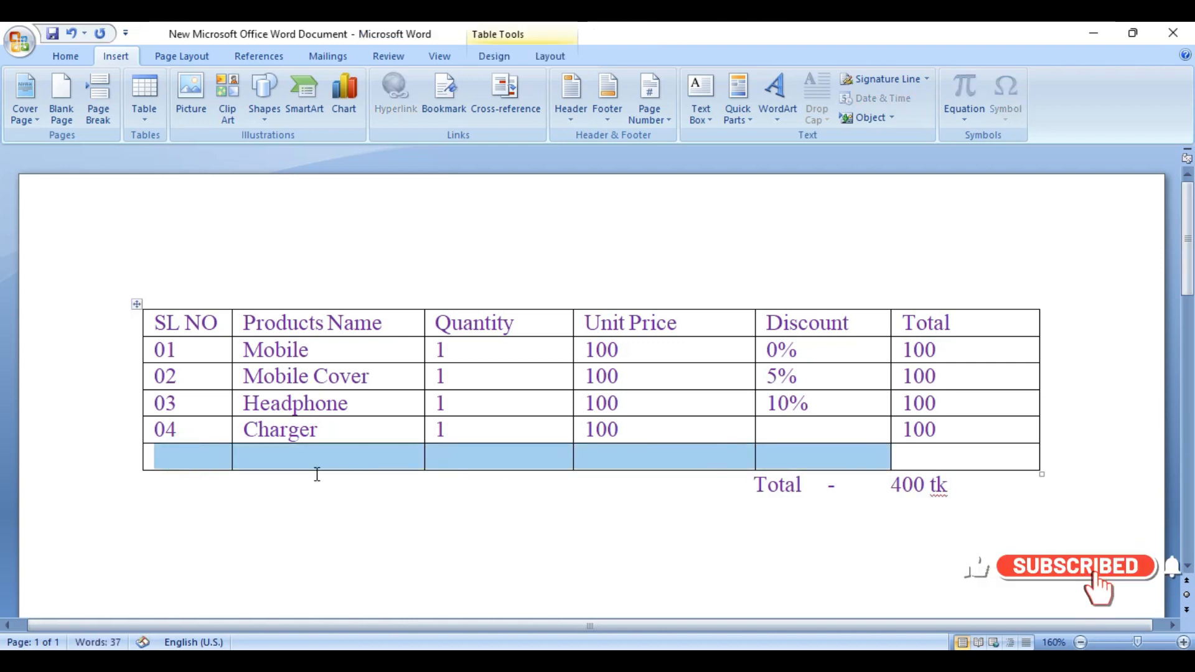
{"action": "left_click", "coordinate": [255, 454]}
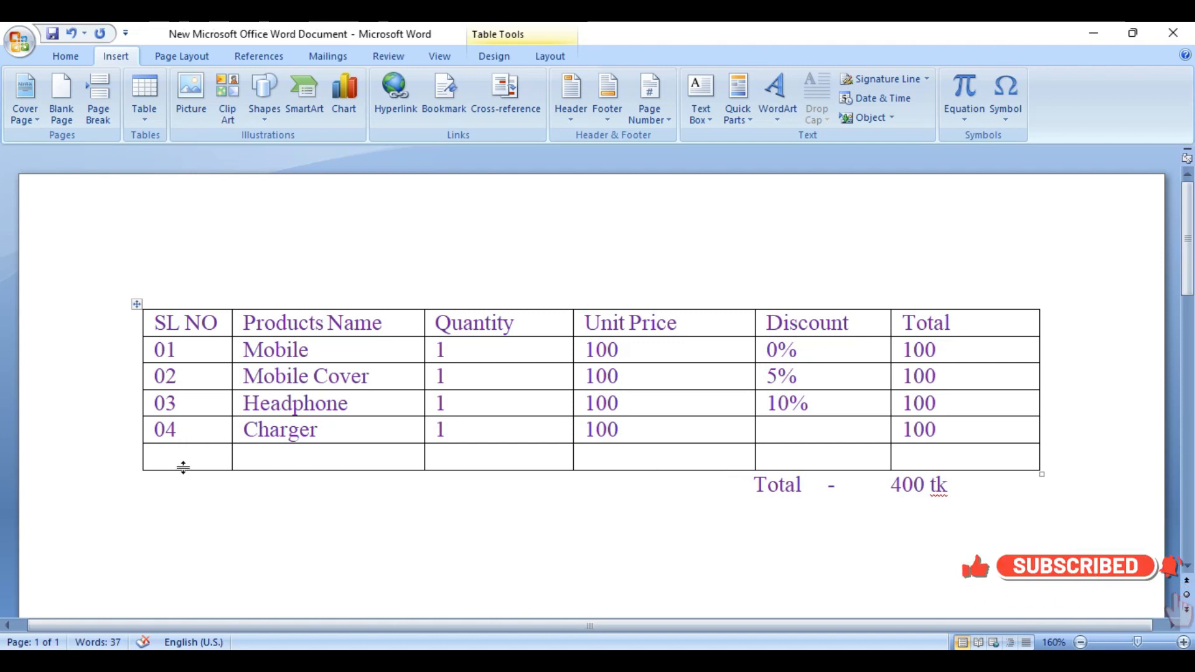
{"action": "left_click_drag", "start_coordinate": [193, 457], "coordinate": [815, 456]}
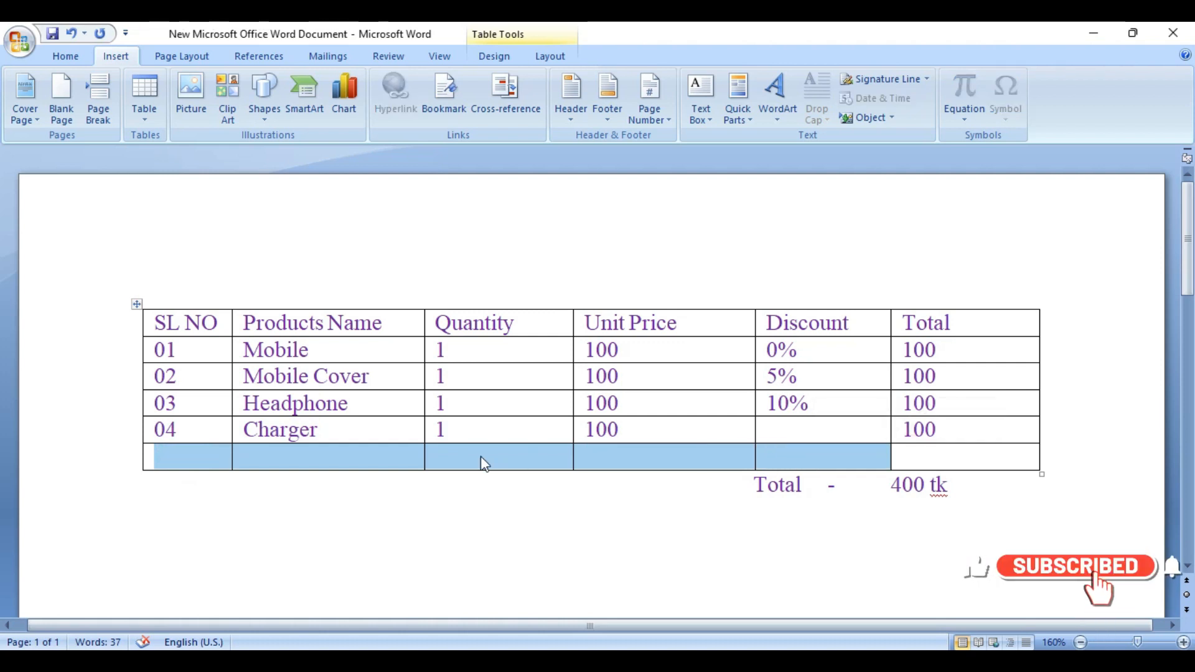
{"action": "left_click", "coordinate": [293, 461]}
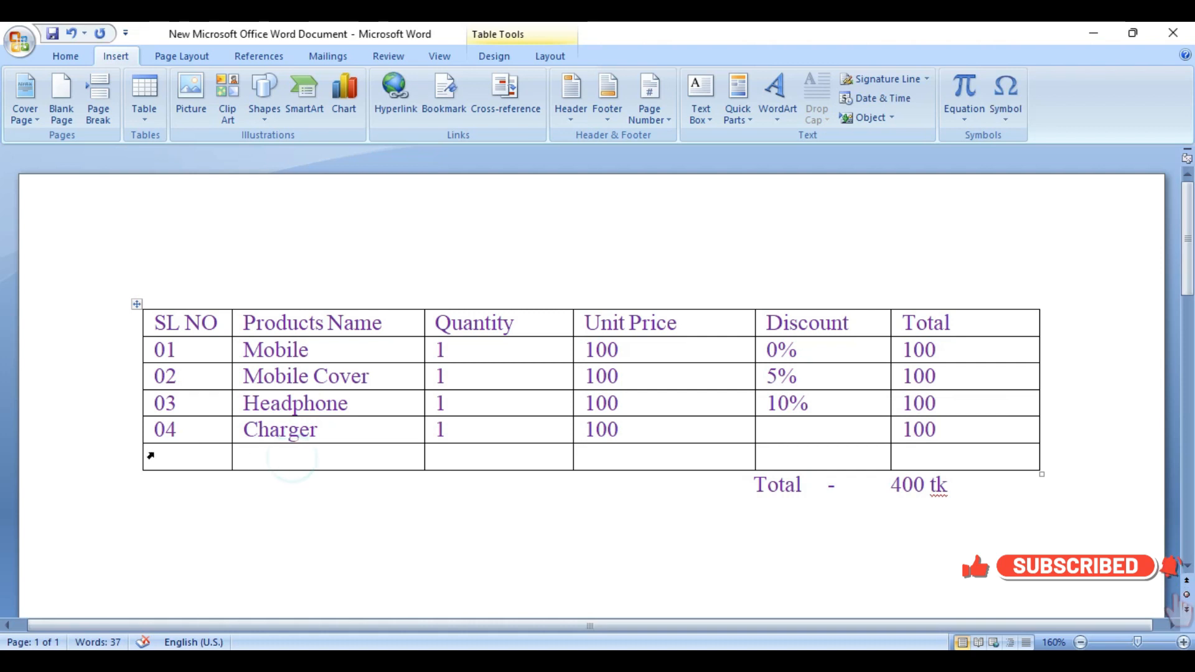
{"action": "left_click_drag", "start_coordinate": [162, 454], "coordinate": [590, 453]}
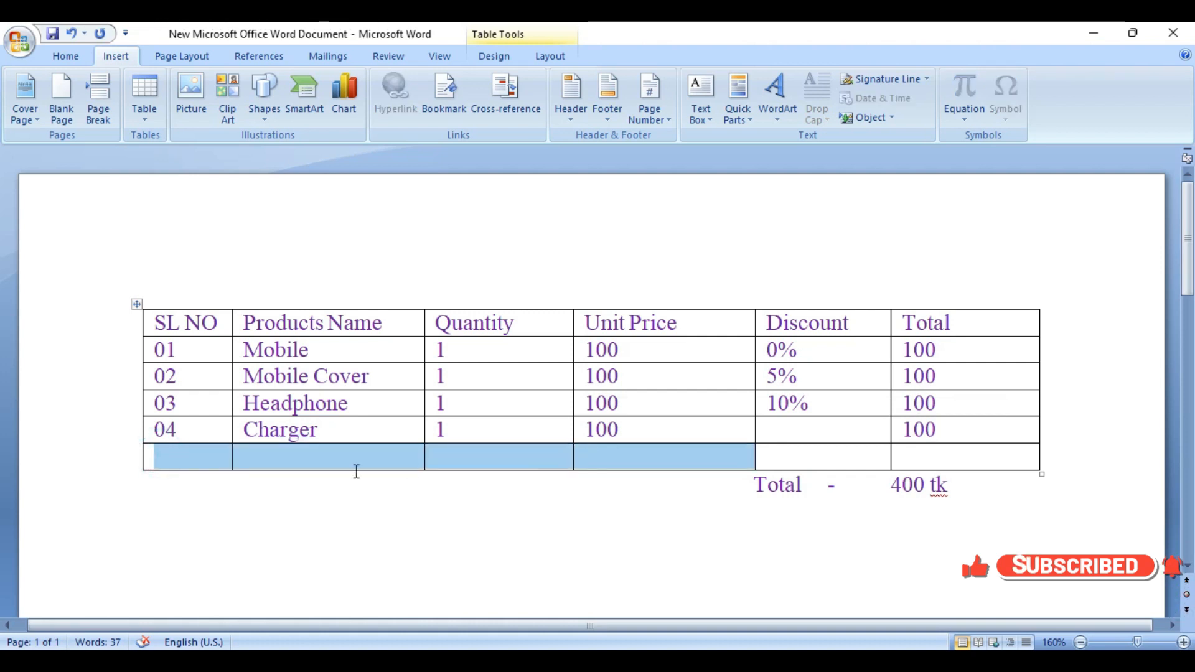
{"action": "left_click_drag", "start_coordinate": [181, 453], "coordinate": [763, 460]}
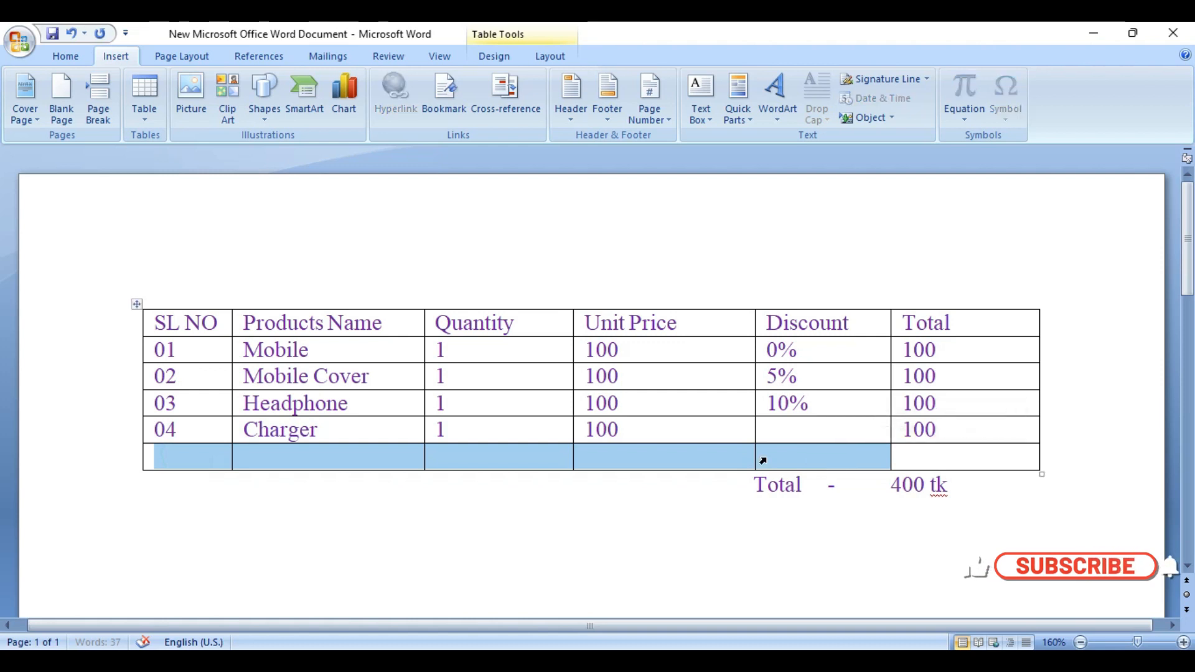
{"action": "right_click", "coordinate": [620, 458]}
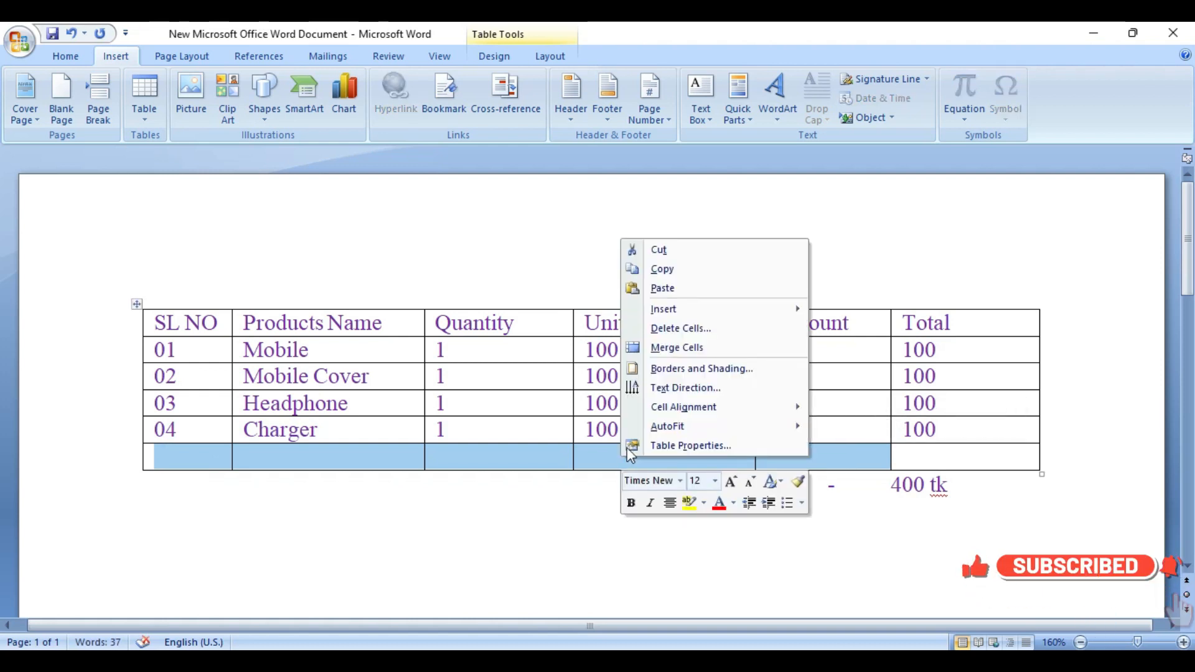
{"action": "left_click", "coordinate": [680, 351]}
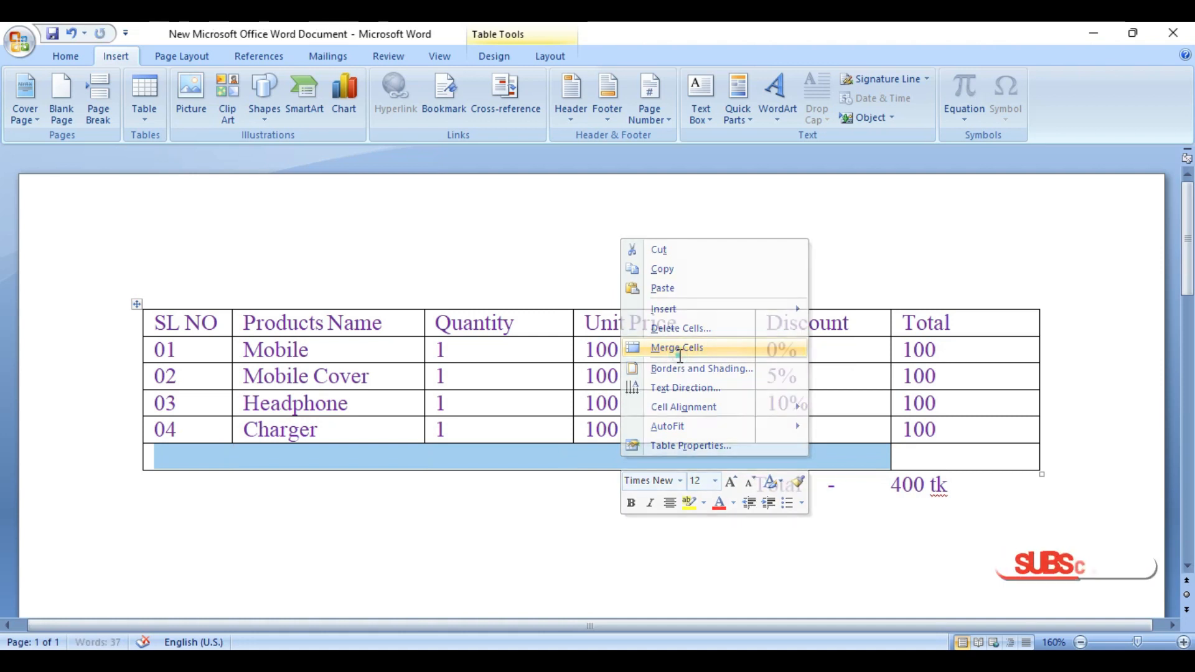
{"action": "left_click", "coordinate": [170, 456]}
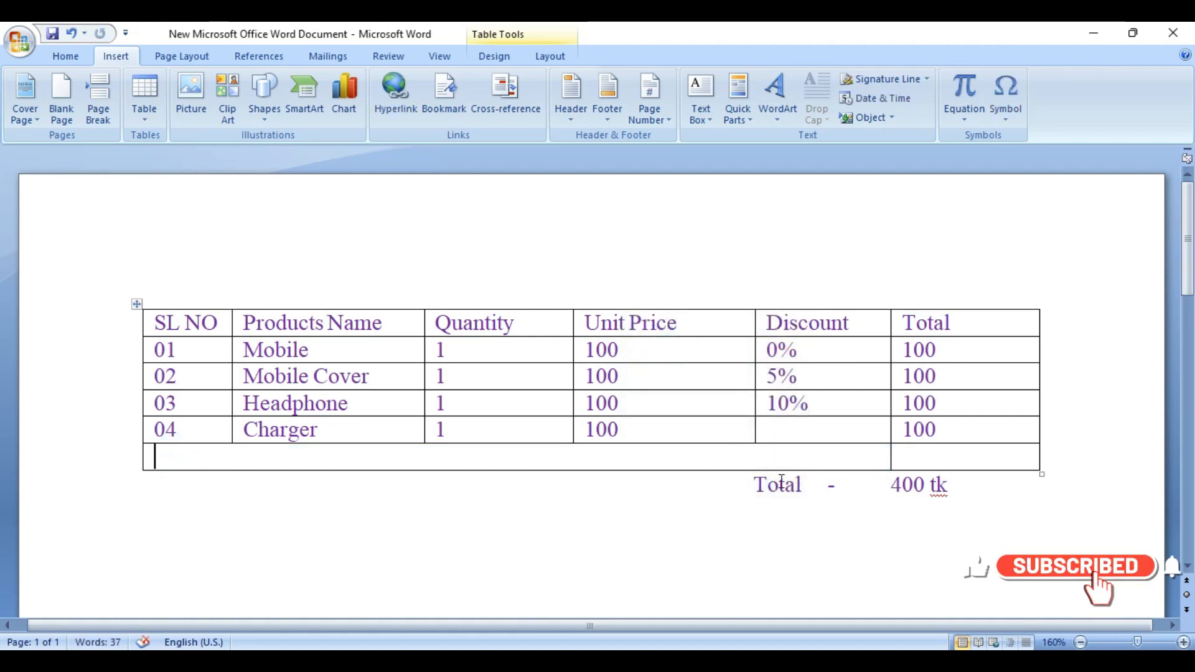
Step: Cut the word Total from the line below the table and paste it into the merged cell of the last row
{"action": "left_click_drag", "start_coordinate": [754, 486], "coordinate": [803, 494]}
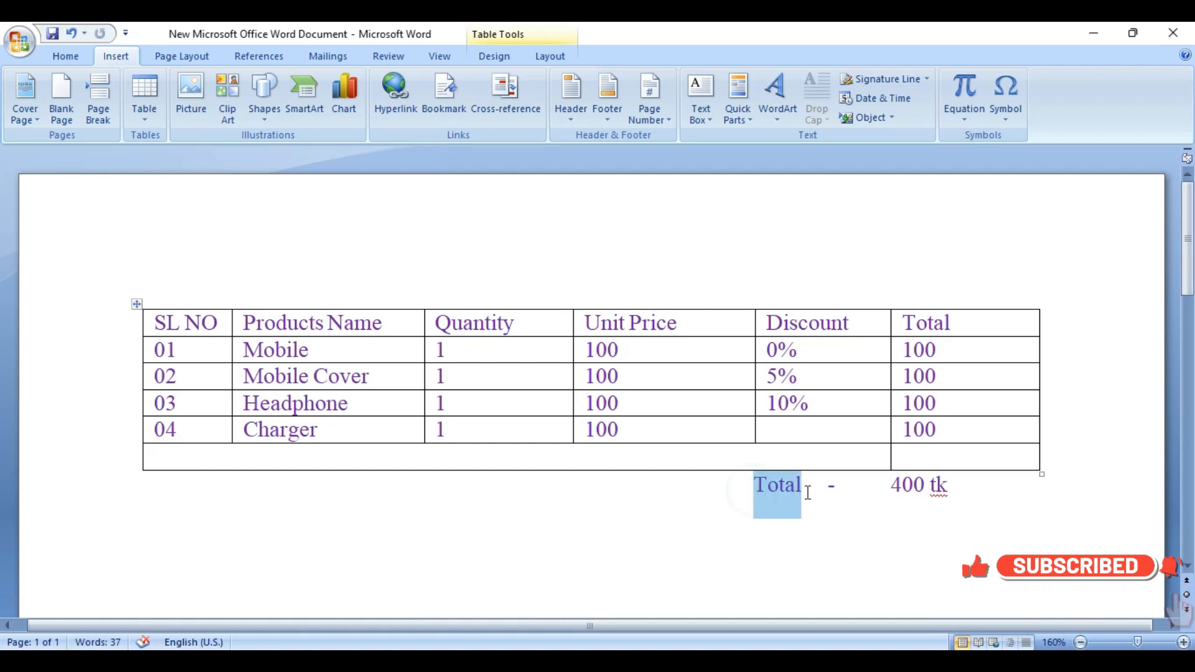
{"action": "right_click", "coordinate": [790, 480]}
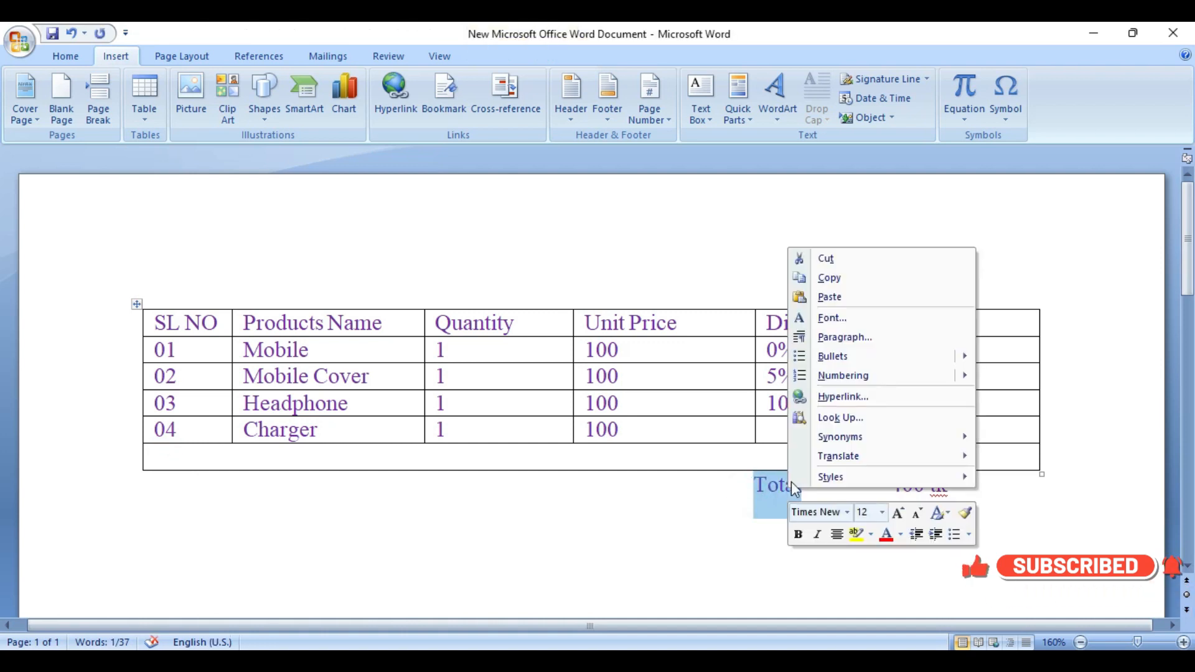
{"action": "left_click", "coordinate": [843, 259]}
{"action": "left_click", "coordinate": [813, 452]}
{"action": "key", "text": "ctrl+v"}
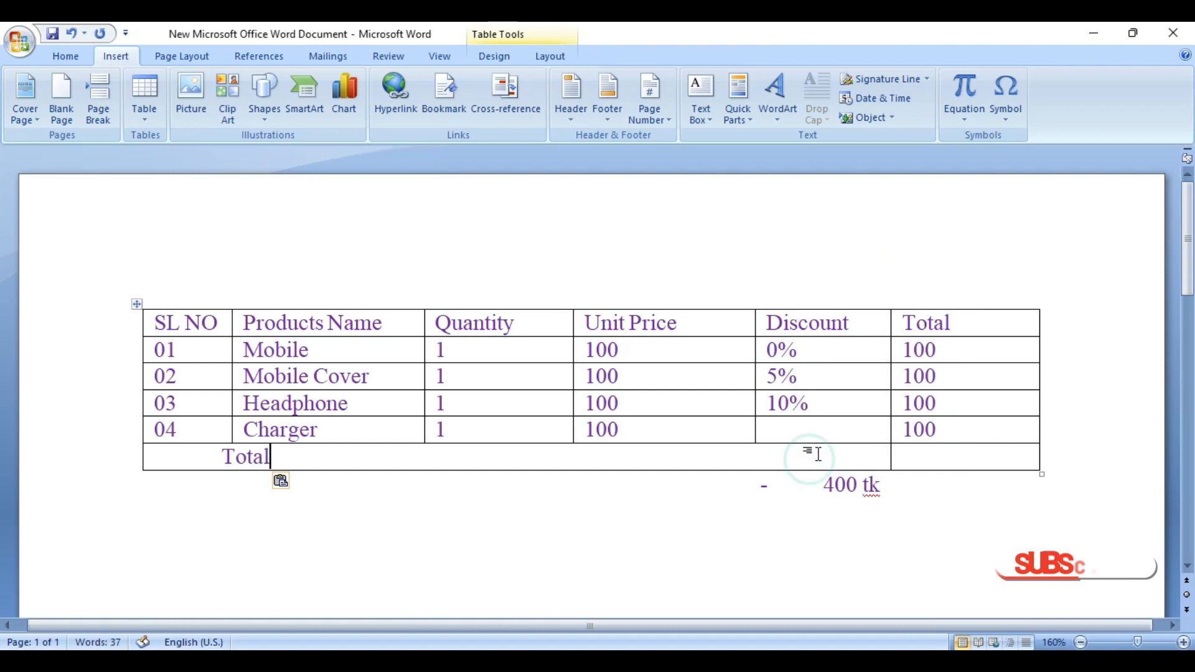
Step: Copy 400 tk from the line below the table into the last row's cell in the Total column
{"action": "left_click_drag", "start_coordinate": [824, 486], "coordinate": [879, 487]}
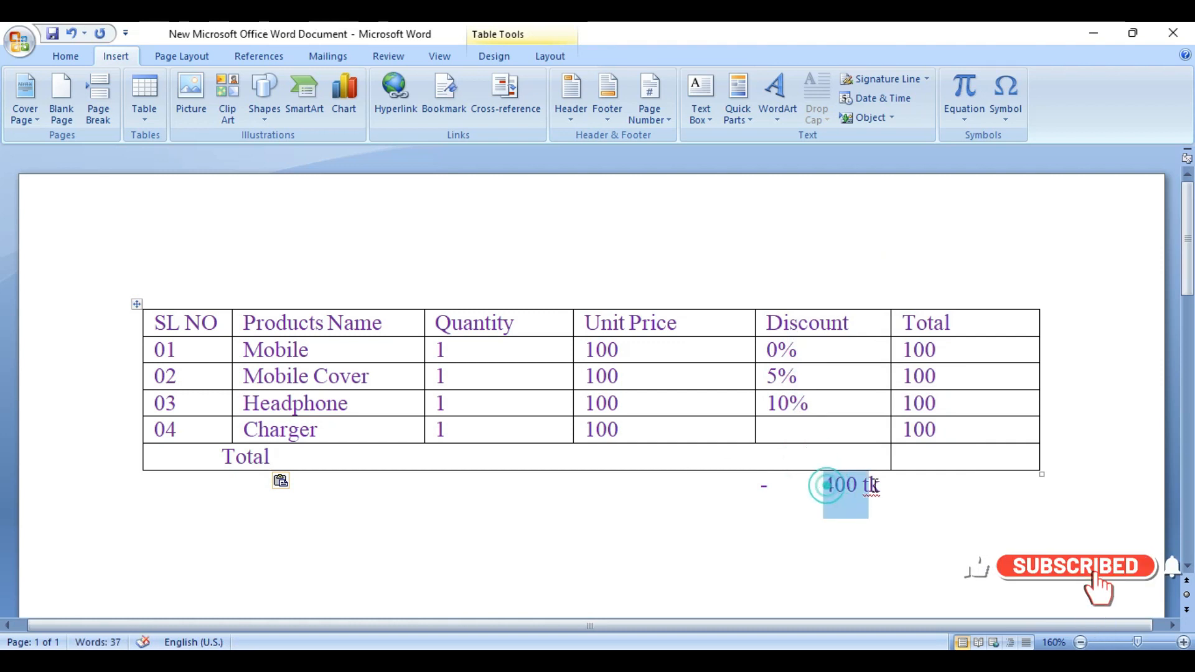
{"action": "left_click", "coordinate": [935, 454]}
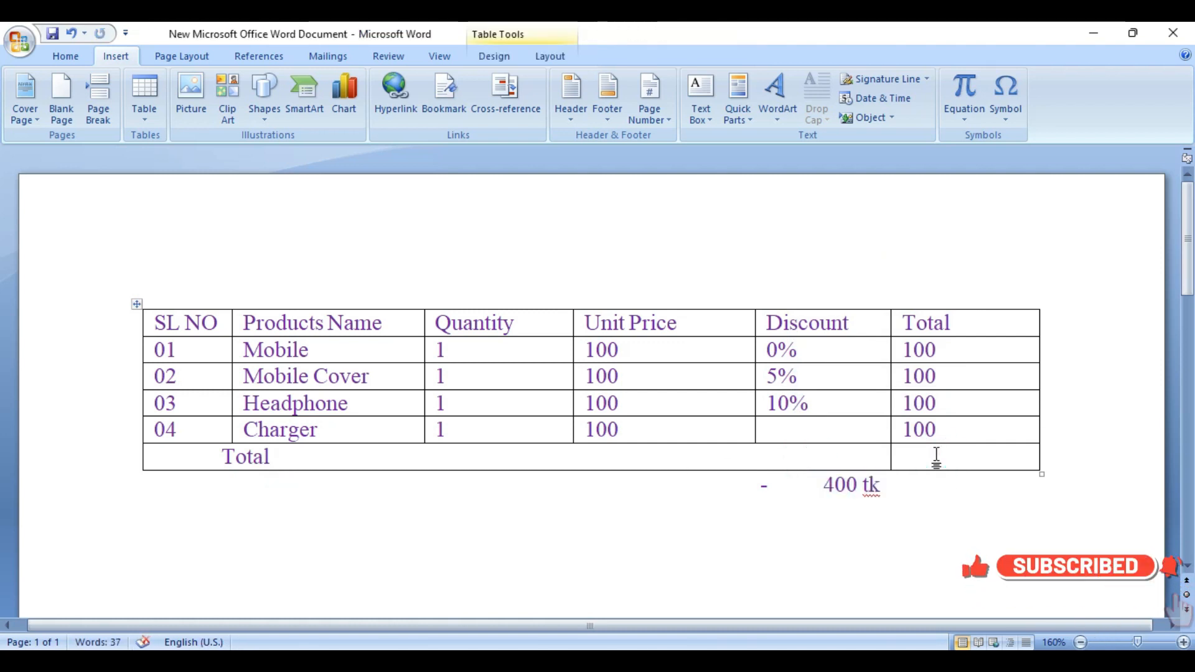
{"action": "right_click", "coordinate": [936, 456]}
{"action": "left_click", "coordinate": [982, 164]}
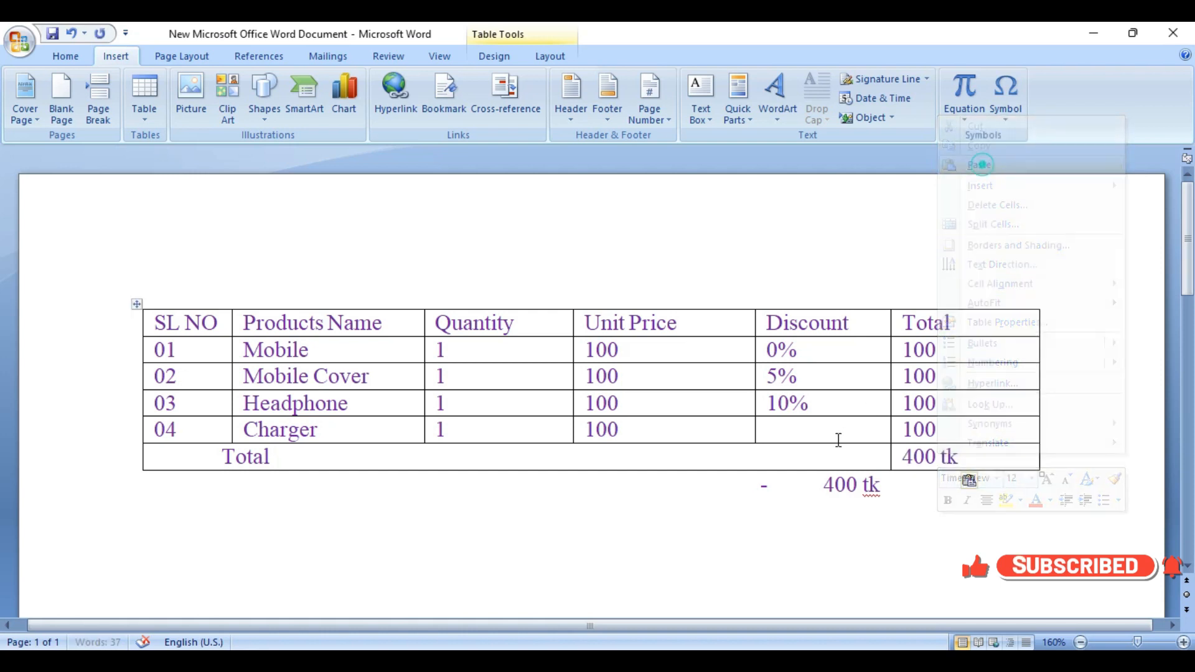
Step: Delete the leftover 400 tk and dash from the line below the table
{"action": "left_click_drag", "start_coordinate": [831, 487], "coordinate": [882, 488]}
{"action": "key", "text": "Delete"}
{"action": "left_click_drag", "start_coordinate": [758, 491], "coordinate": [826, 496]}
{"action": "key", "text": "Delete"}
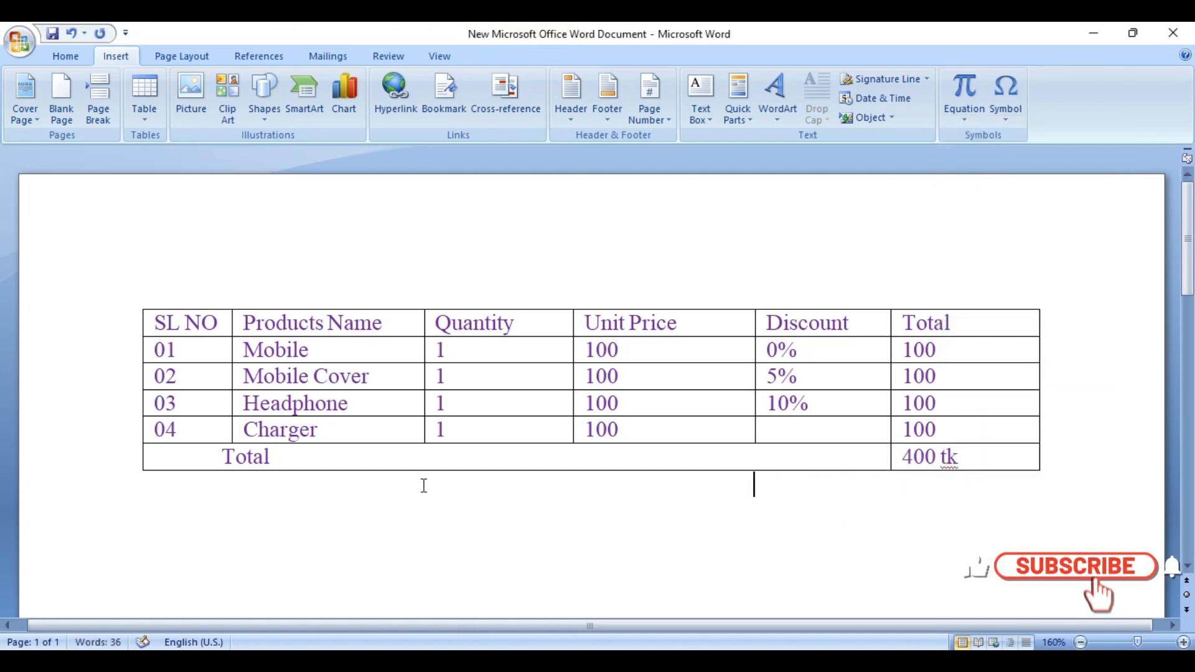
Step: Try to shift the word Total along the merged cell with tabs, and undo the added table row
{"action": "left_click", "coordinate": [225, 458]}
{"action": "key", "text": "Tab"}
{"action": "key", "text": "Tab"}
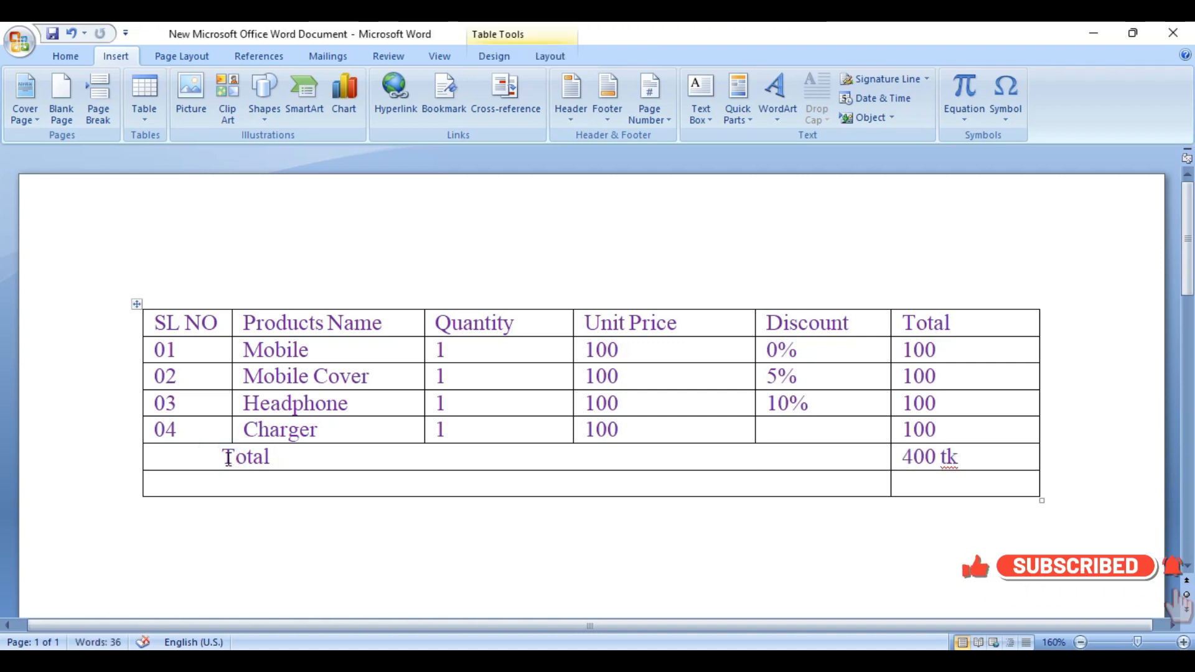
{"action": "key", "text": "ctrl+z"}
Step: Right-align the word Total in the merged cell and save the document
{"action": "left_click_drag", "start_coordinate": [287, 455], "coordinate": [600, 468]}
{"action": "left_click", "coordinate": [587, 459]}
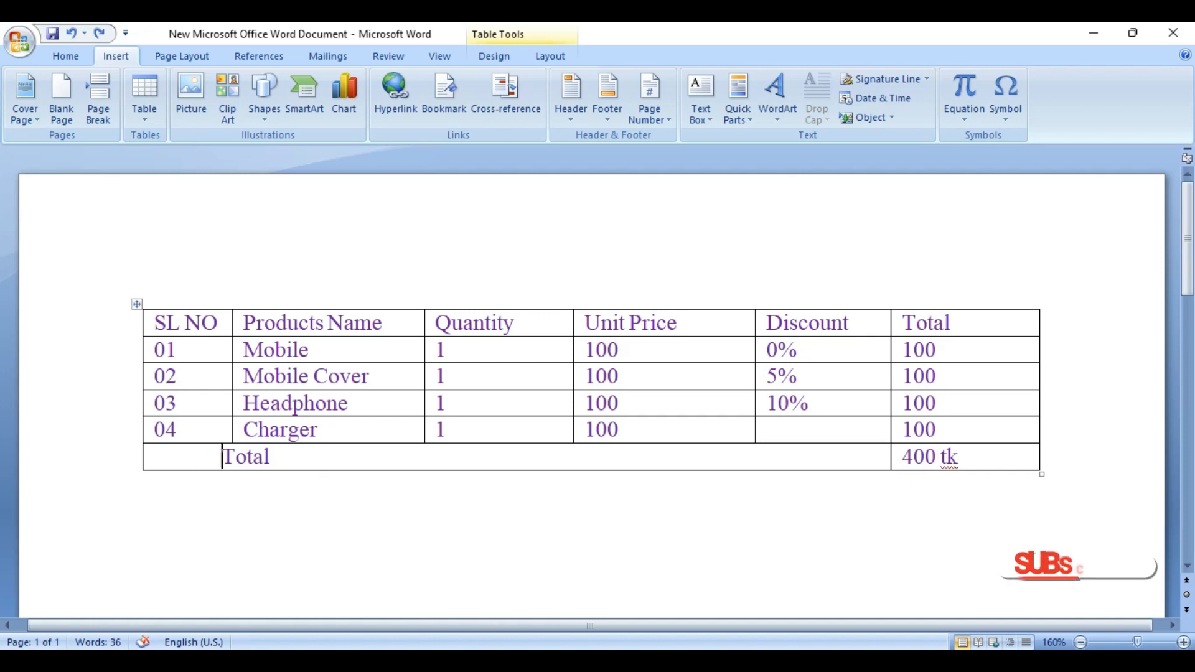
{"action": "key", "text": "ctrl+e"}
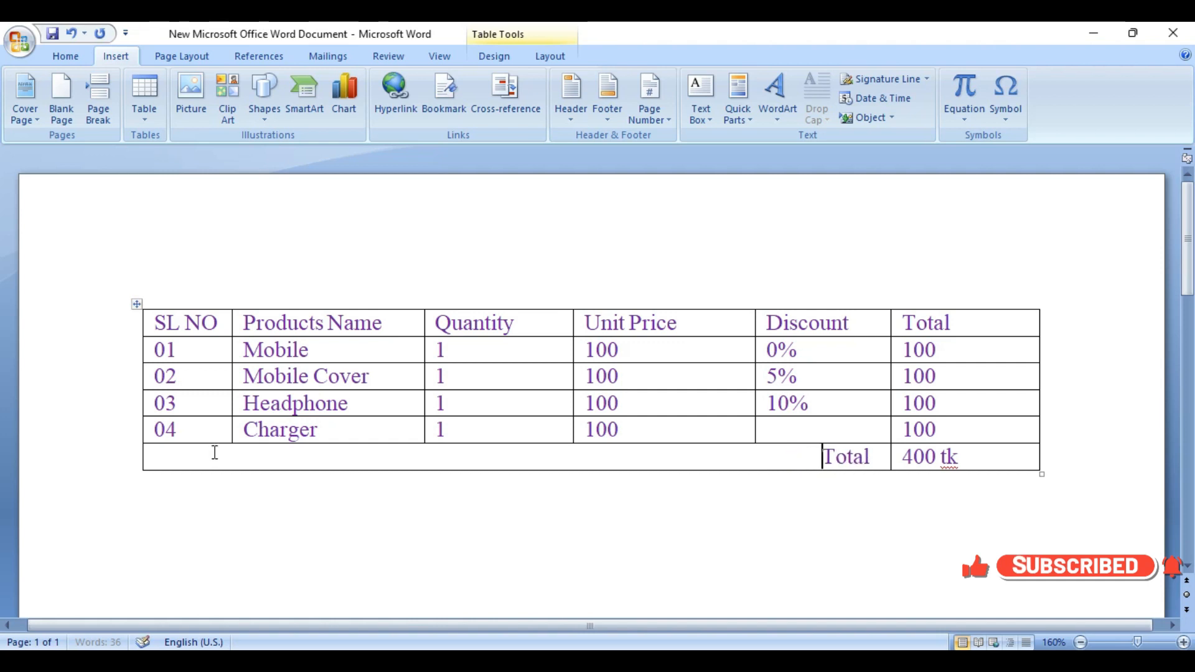
{"action": "key", "text": "ctrl+s"}
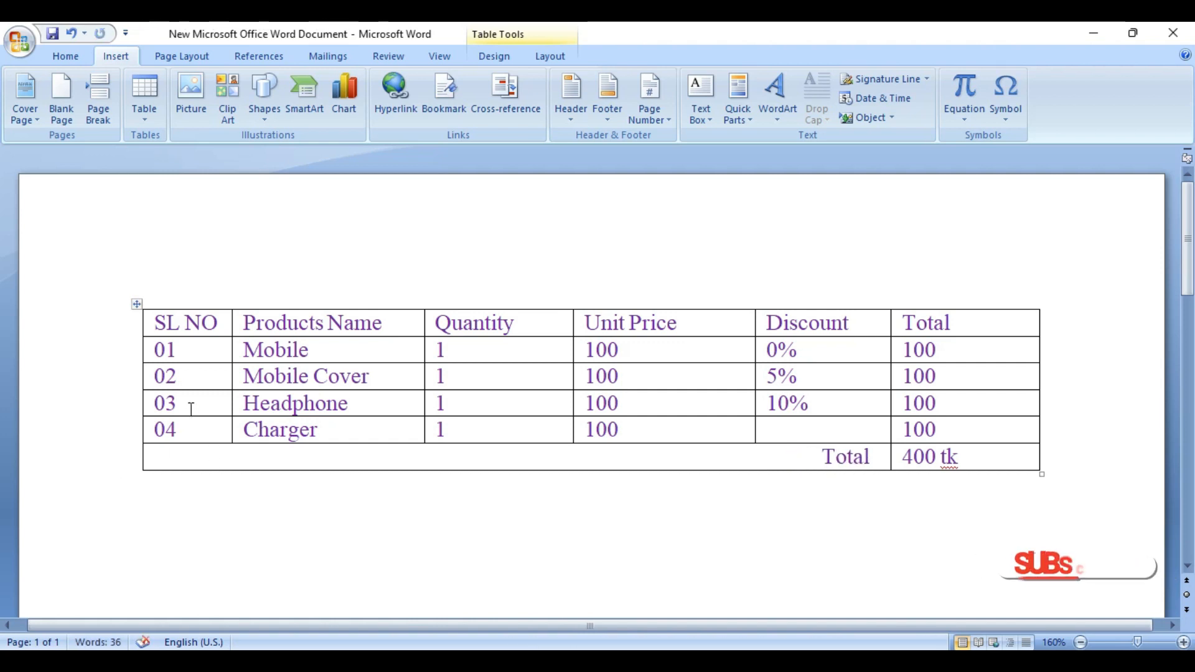
Step: Select the table's whole header row, from SL NO to Total, for text formatting
{"action": "left_click_drag", "start_coordinate": [154, 322], "coordinate": [934, 315]}
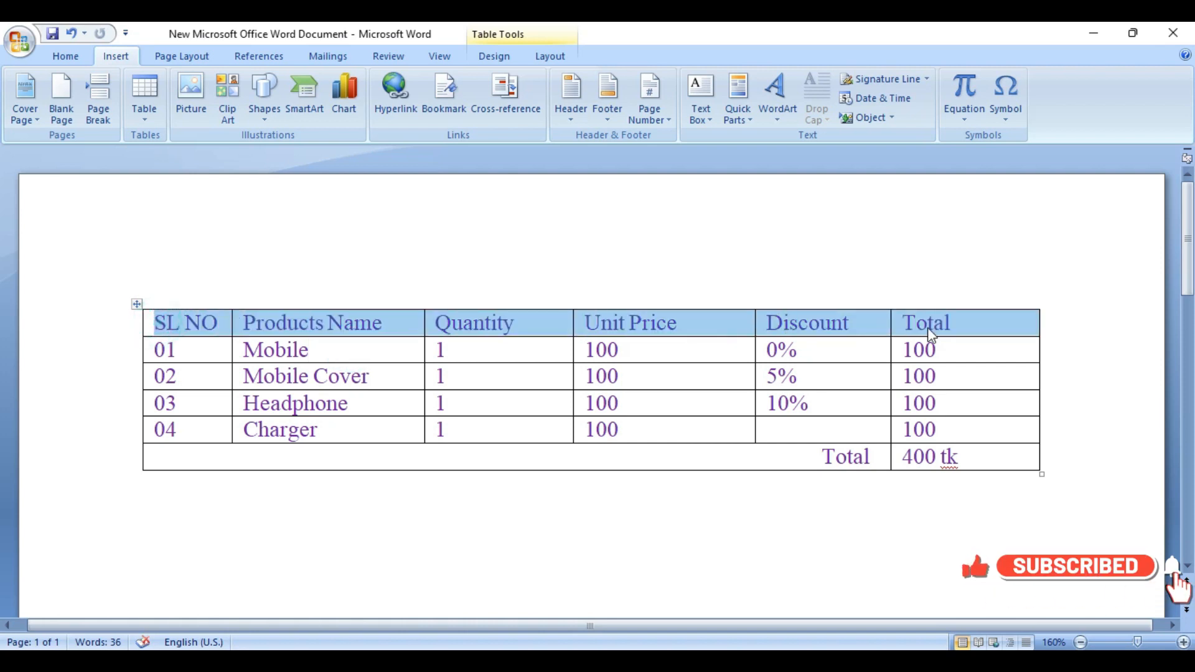
{"action": "left_click", "coordinate": [559, 328]}
{"action": "left_click_drag", "start_coordinate": [157, 323], "coordinate": [955, 323]}
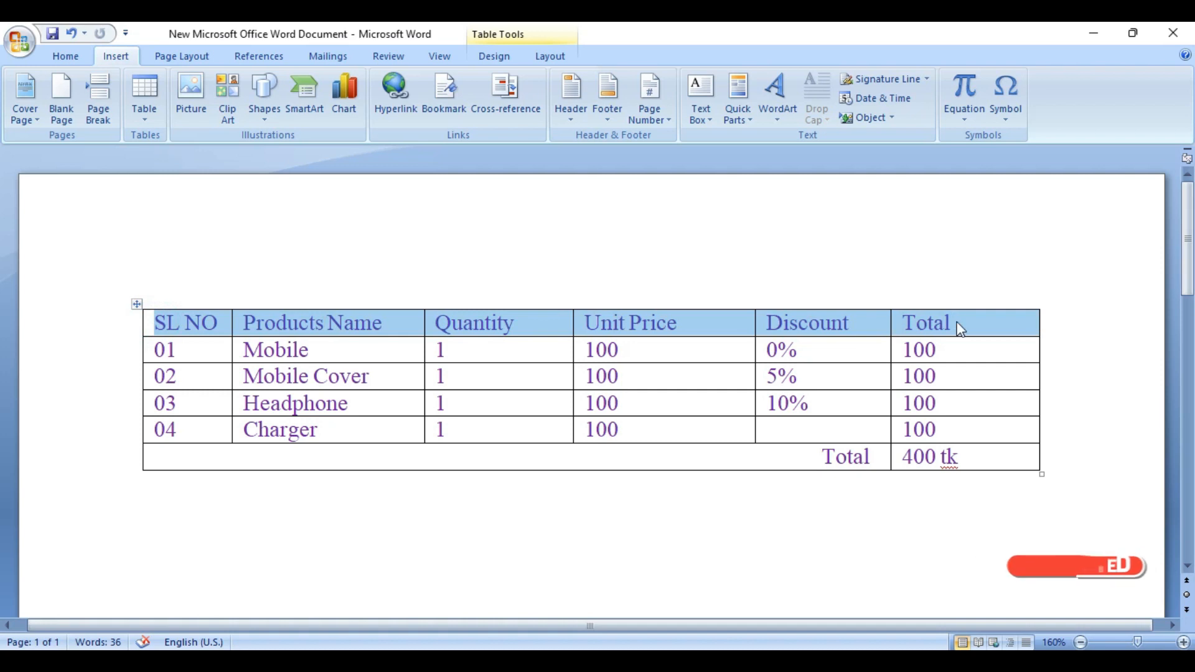
{"action": "left_click", "coordinate": [247, 321]}
{"action": "left_click_drag", "start_coordinate": [157, 323], "coordinate": [924, 319]}
{"action": "left_click", "coordinate": [70, 56]}
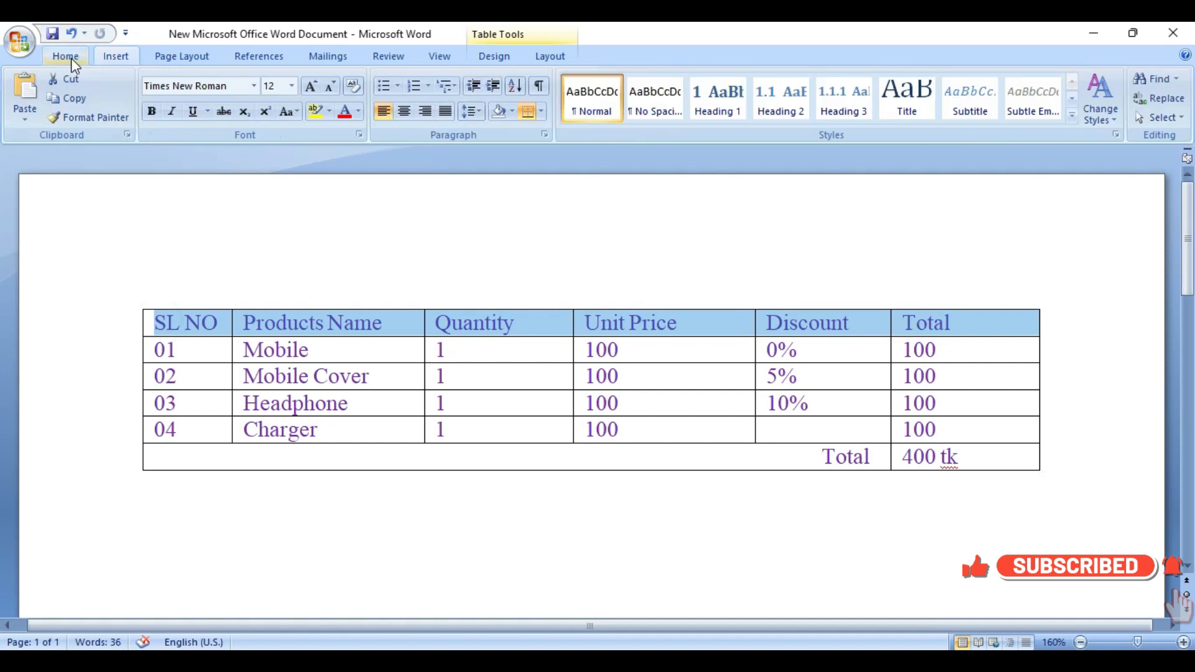
{"action": "left_click", "coordinate": [294, 114]}
{"action": "left_click", "coordinate": [294, 114]}
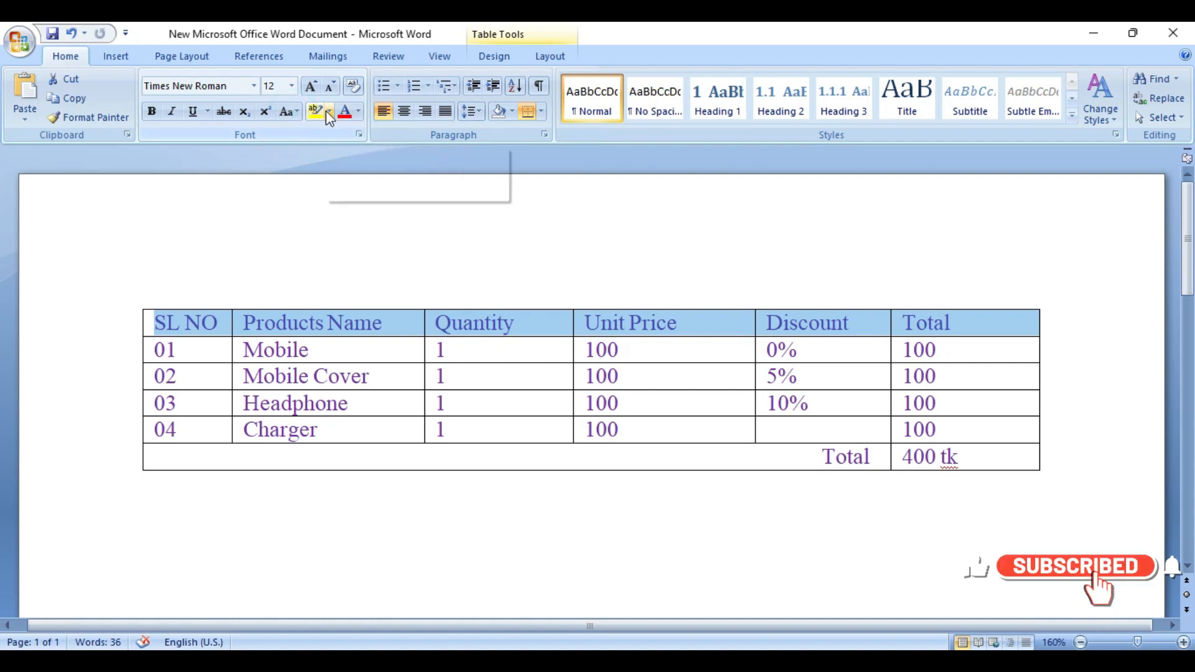
{"action": "left_click", "coordinate": [329, 114]}
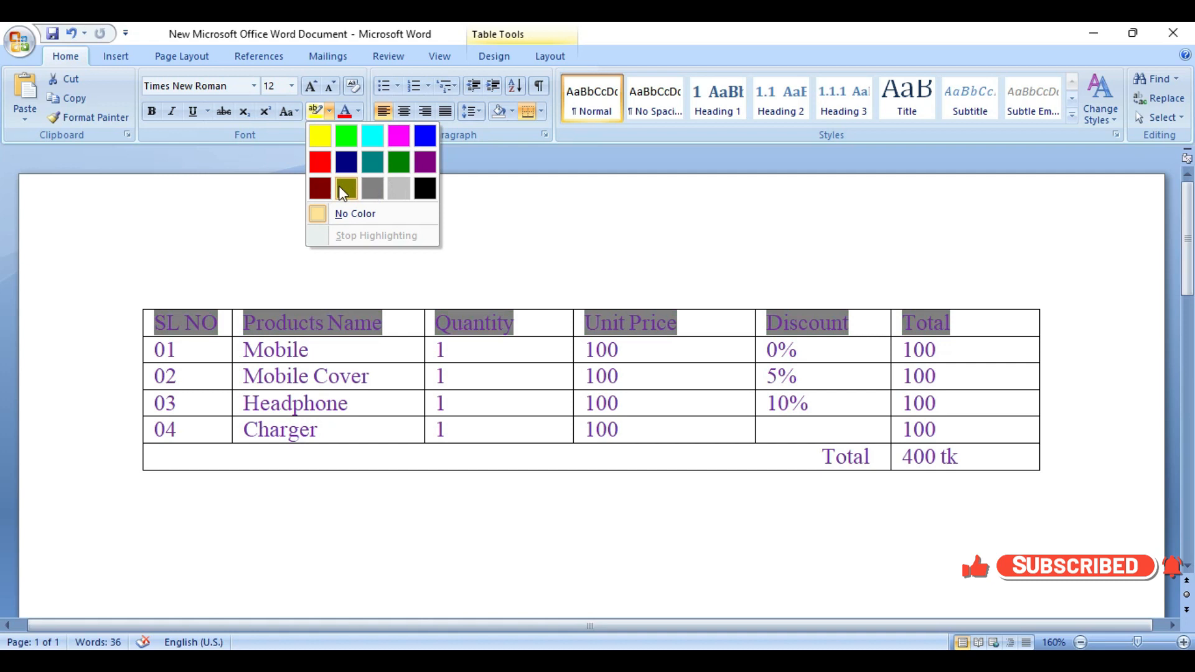
{"action": "left_click", "coordinate": [281, 192]}
Step: Set the font color of the header row's text to Automatic
{"action": "left_click", "coordinate": [360, 111]}
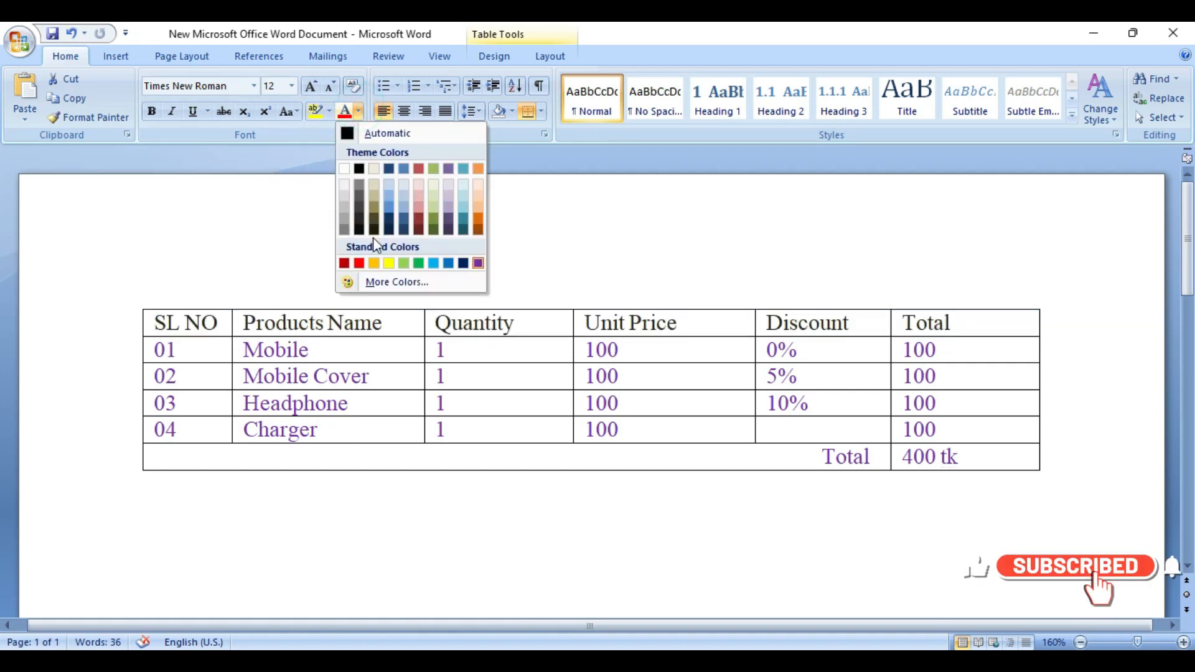
{"action": "left_click", "coordinate": [361, 133]}
{"action": "left_click", "coordinate": [225, 330]}
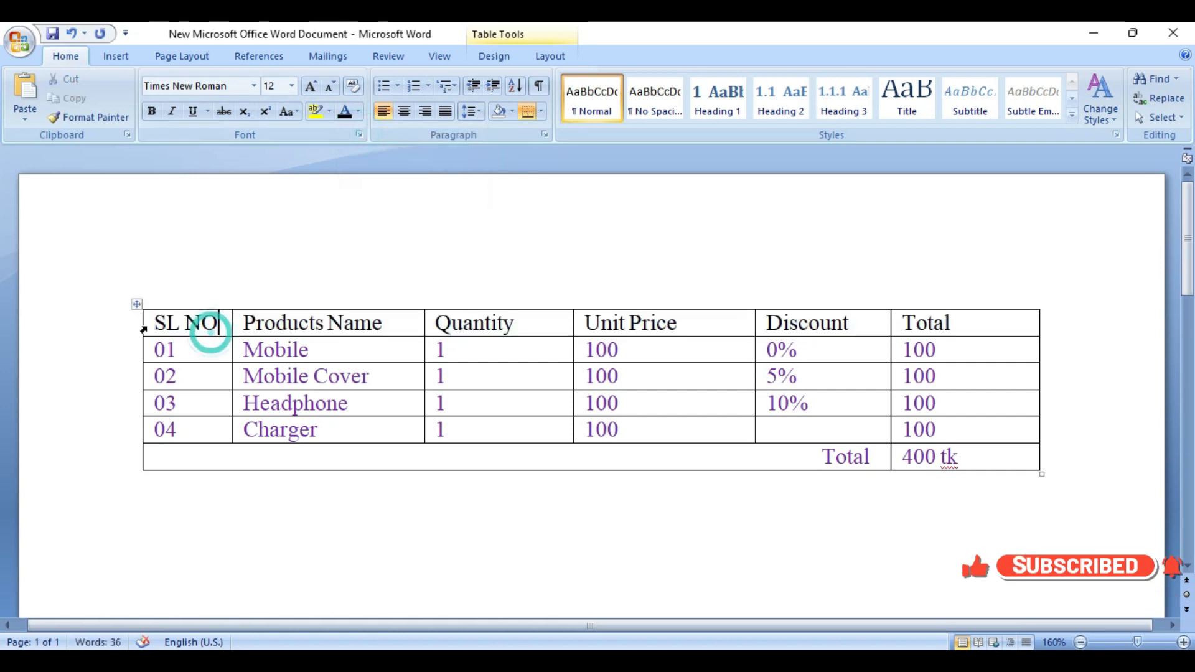
Step: Make the header row's text bold and highlight it in red
{"action": "left_click_drag", "start_coordinate": [148, 322], "coordinate": [914, 318]}
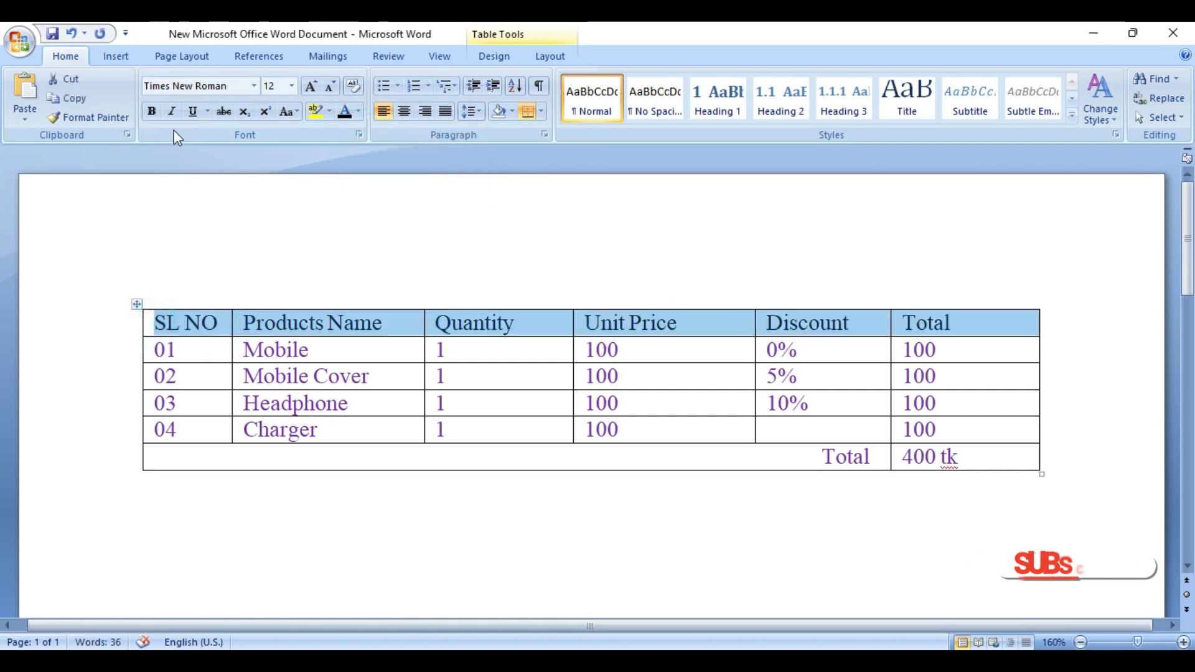
{"action": "left_click", "coordinate": [151, 111]}
{"action": "left_click", "coordinate": [329, 111]}
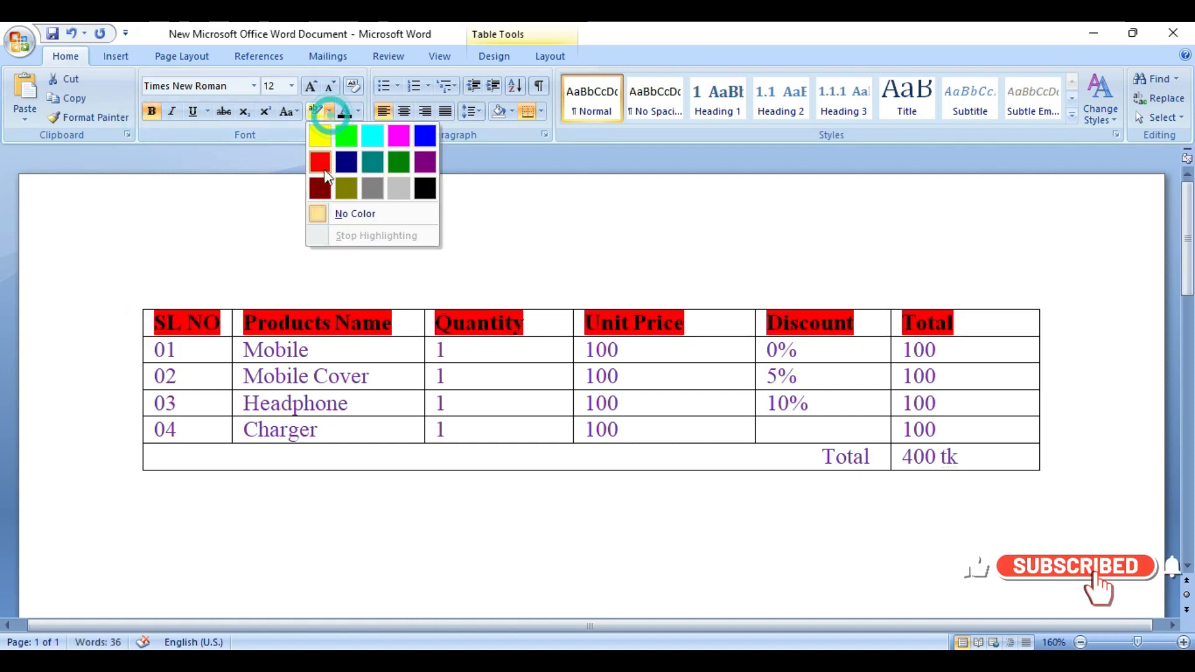
{"action": "left_click", "coordinate": [323, 170]}
{"action": "left_click", "coordinate": [251, 306]}
{"action": "left_click", "coordinate": [453, 402]}
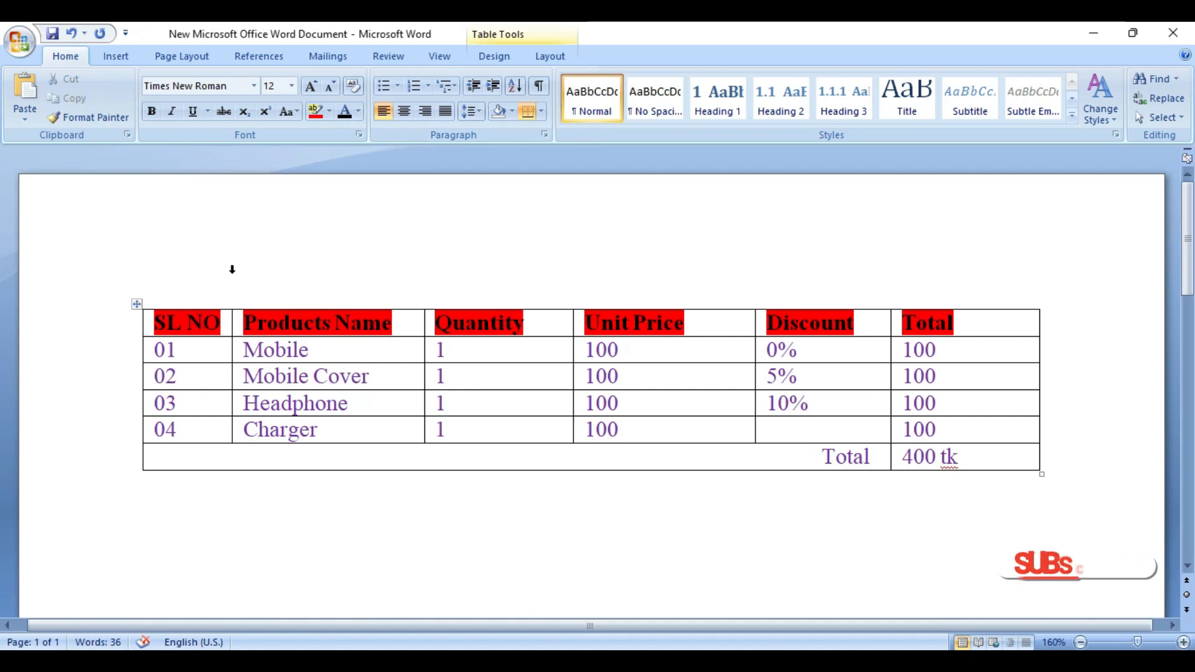
Step: Change the text highlight of the whole header row, from SL NO to Total, to light gray
{"action": "left_click_drag", "start_coordinate": [157, 322], "coordinate": [995, 322]}
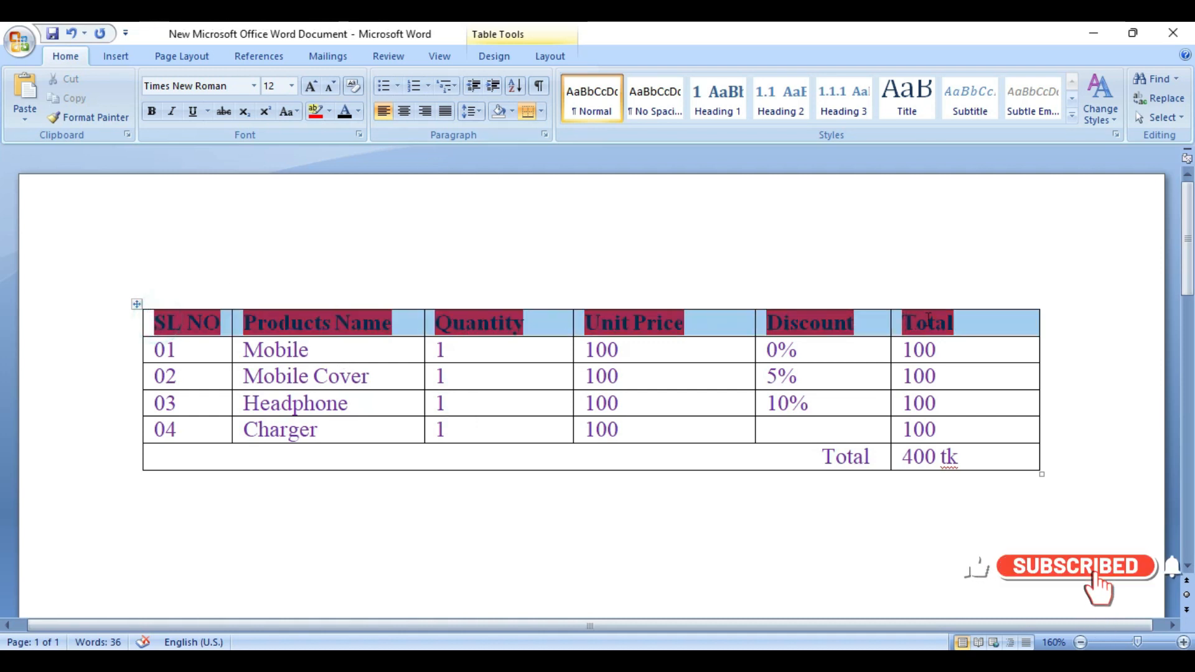
{"action": "left_click", "coordinate": [511, 112]}
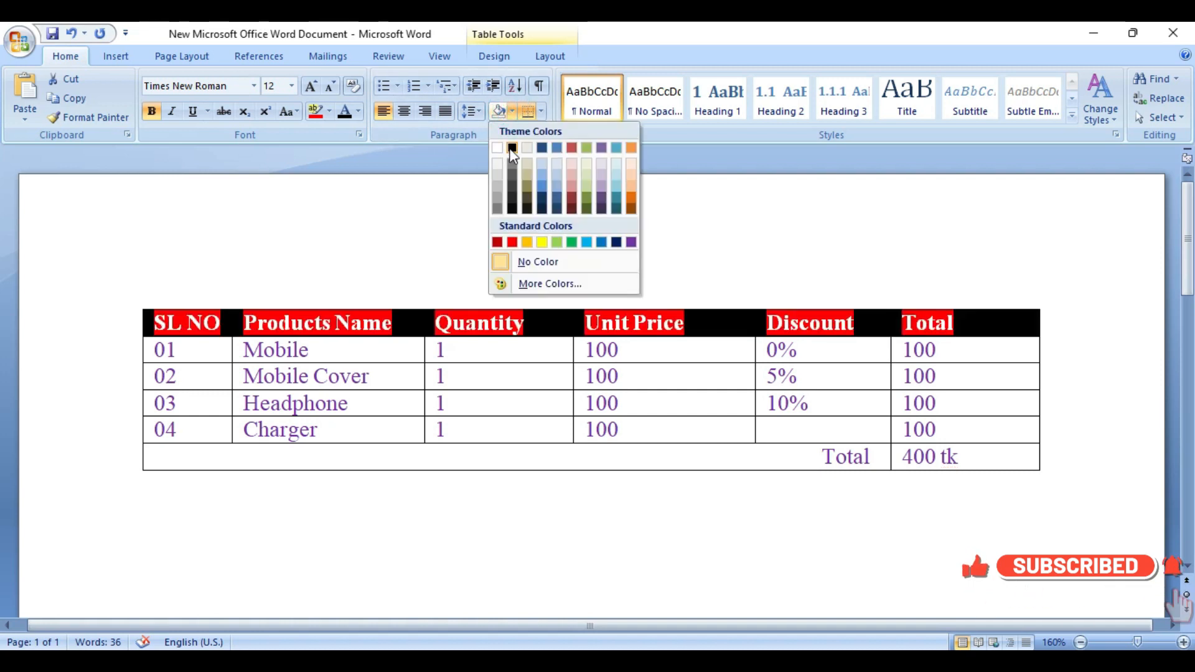
{"action": "left_click", "coordinate": [449, 177]}
{"action": "left_click", "coordinate": [329, 111]}
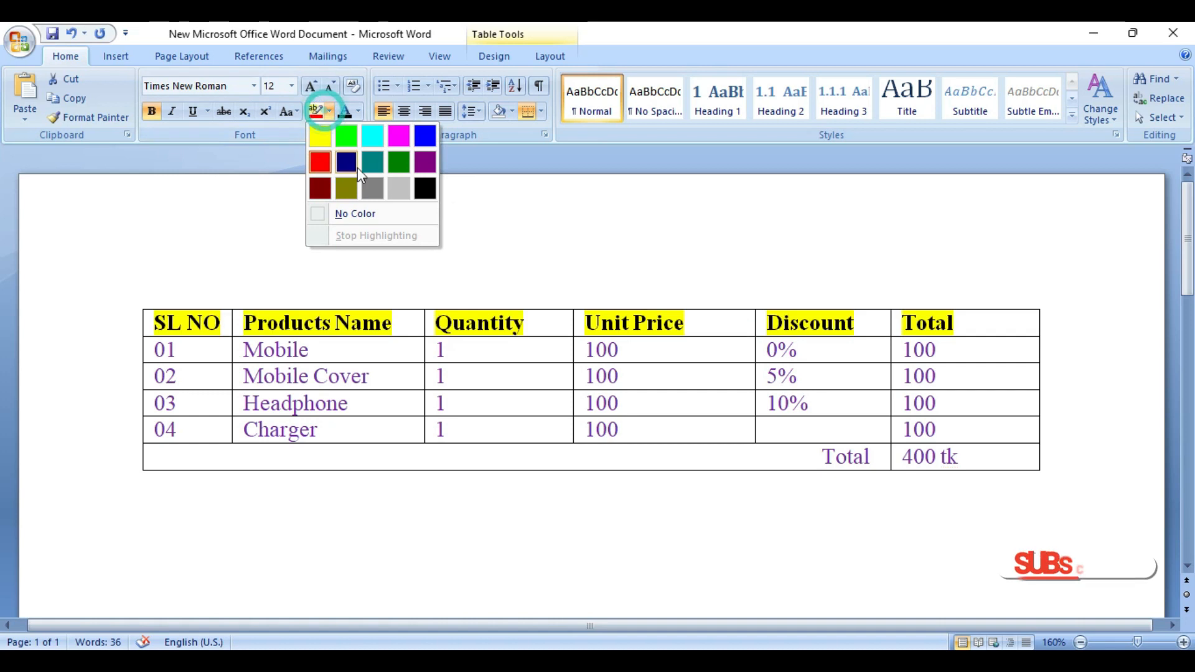
{"action": "left_click", "coordinate": [399, 187]}
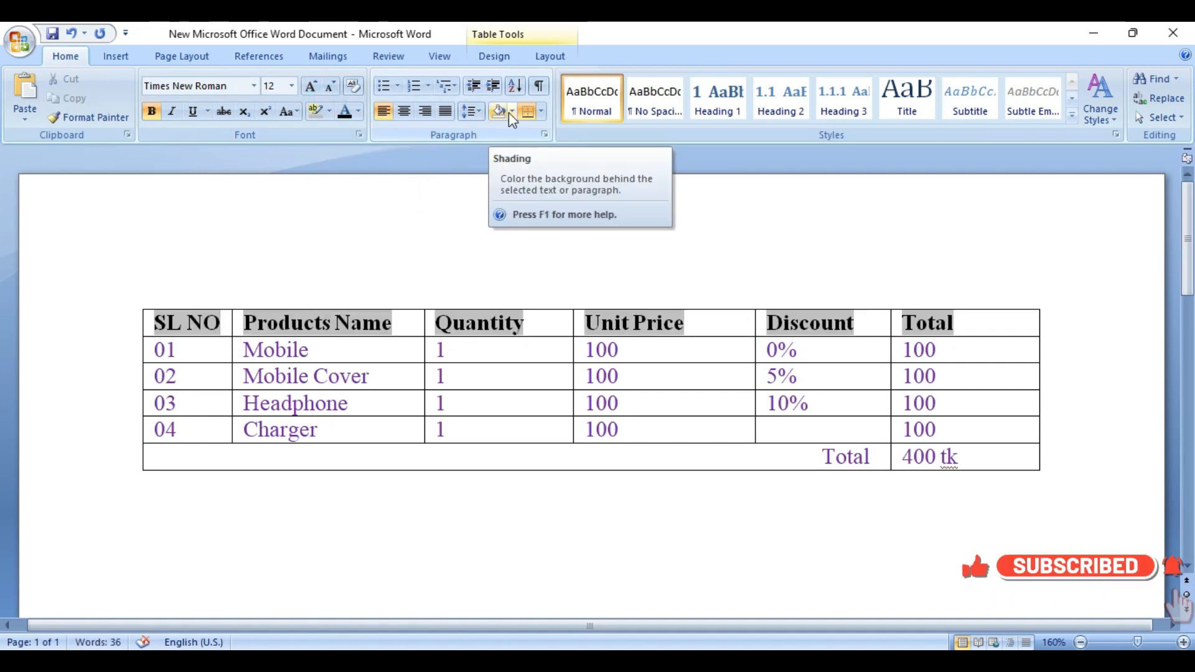
Step: Shade all header row cells, from SL NO to Total, with the standard light green color
{"action": "left_click", "coordinate": [512, 112]}
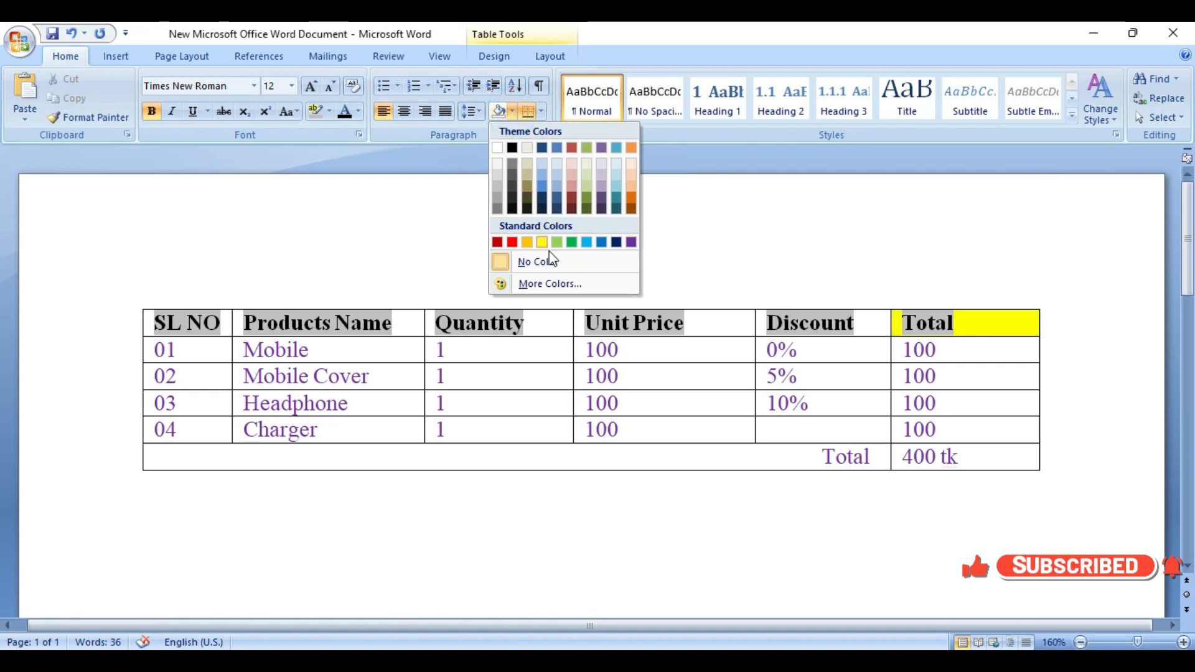
{"action": "left_click", "coordinate": [794, 324]}
{"action": "left_click_drag", "start_coordinate": [973, 324], "coordinate": [174, 324]}
{"action": "left_click", "coordinate": [511, 112]}
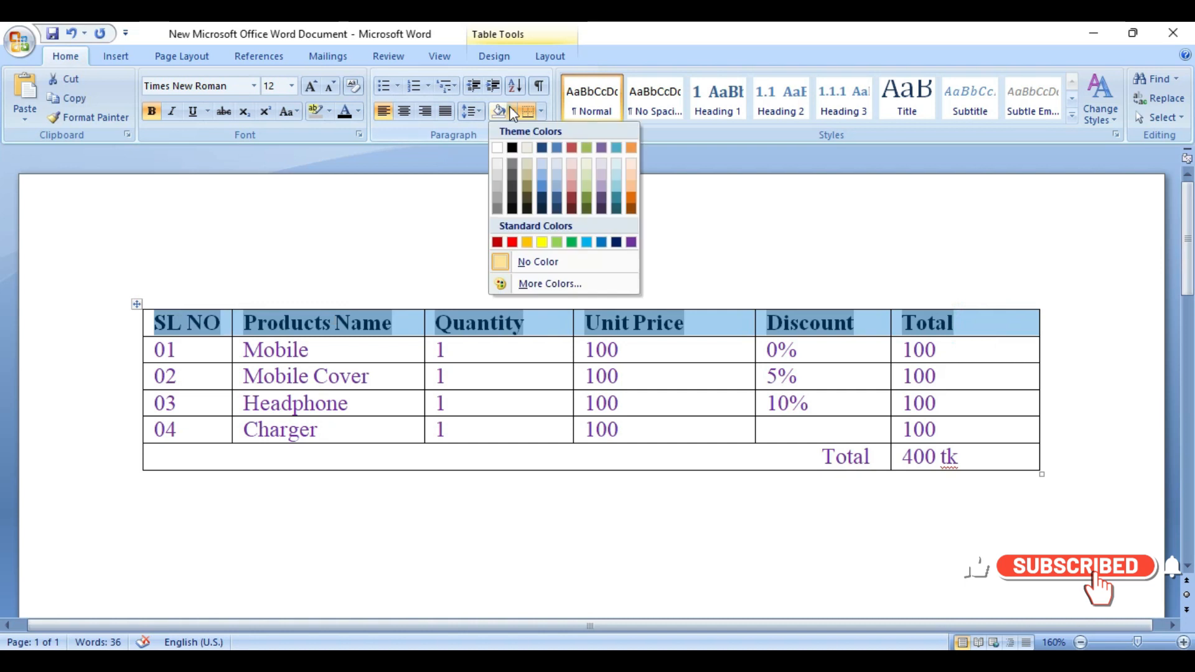
{"action": "left_click", "coordinate": [555, 240]}
{"action": "left_click", "coordinate": [529, 325]}
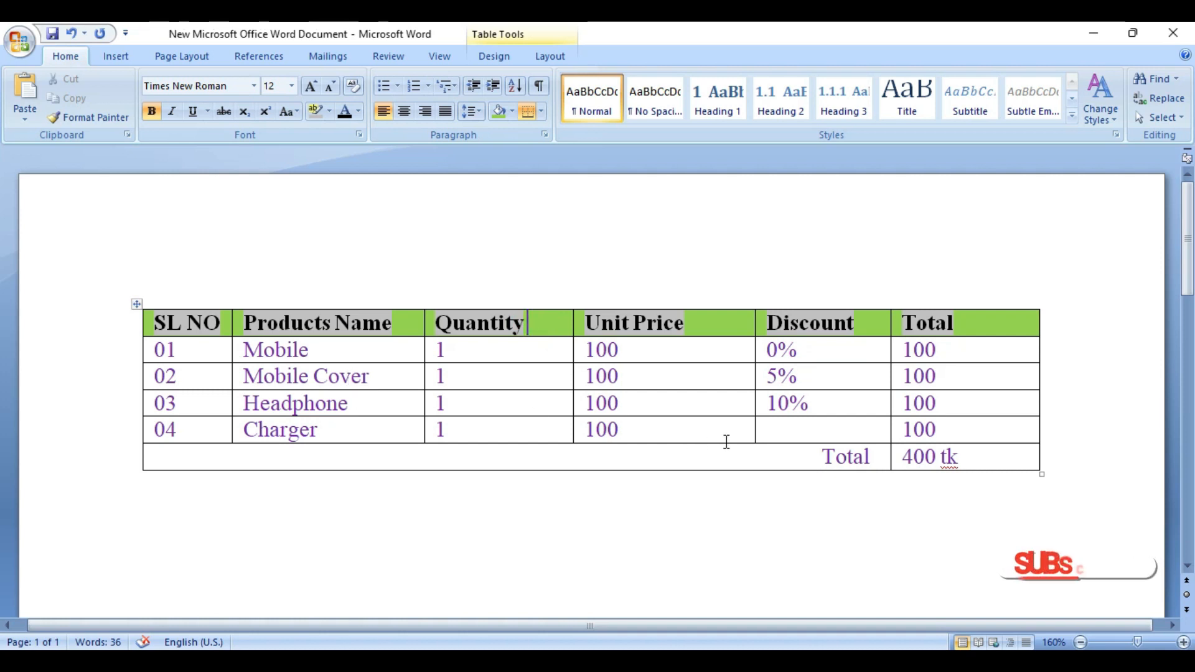
Step: Shade the 400 tk cell in the Total row with the same light green
{"action": "left_click", "coordinate": [898, 458]}
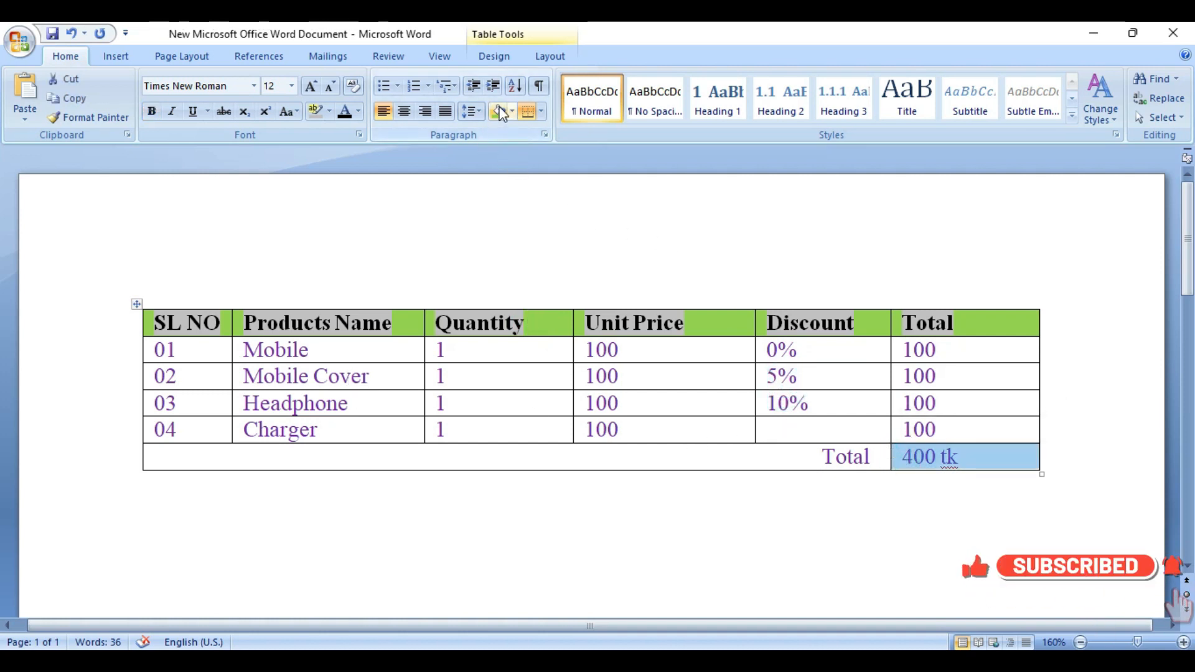
{"action": "left_click", "coordinate": [499, 112]}
{"action": "left_click", "coordinate": [853, 493]}
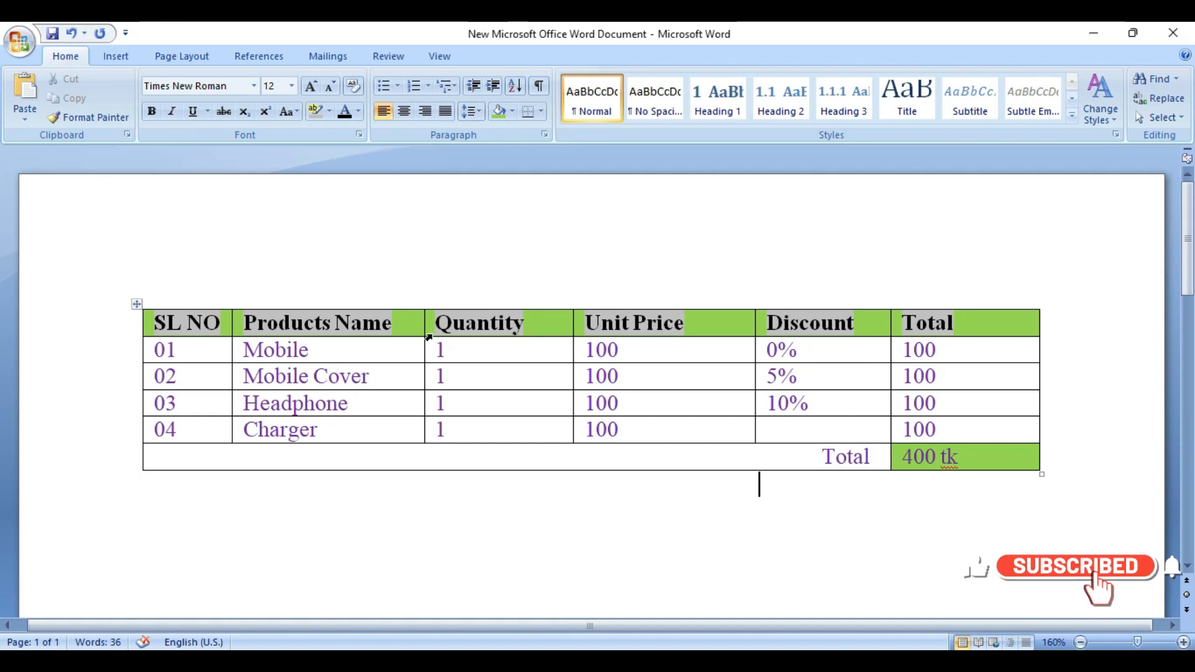
Step: Split the Mobile cell in row 01 into 2 columns and 1 row
{"action": "left_click", "coordinate": [352, 352]}
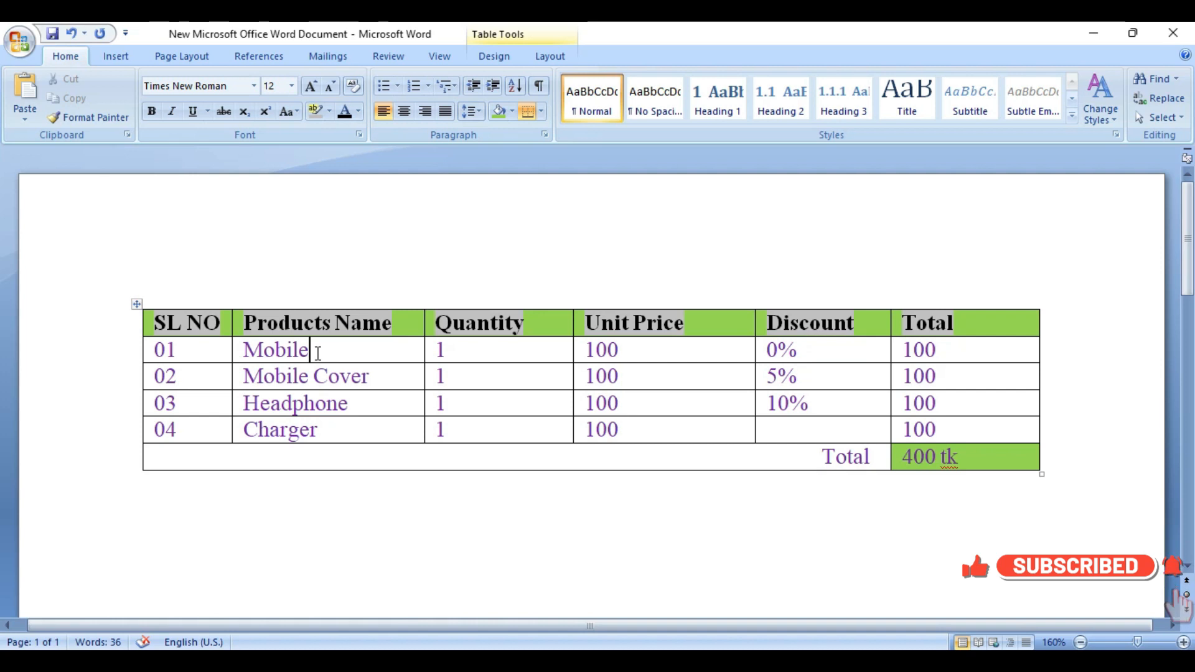
{"action": "right_click", "coordinate": [317, 353]}
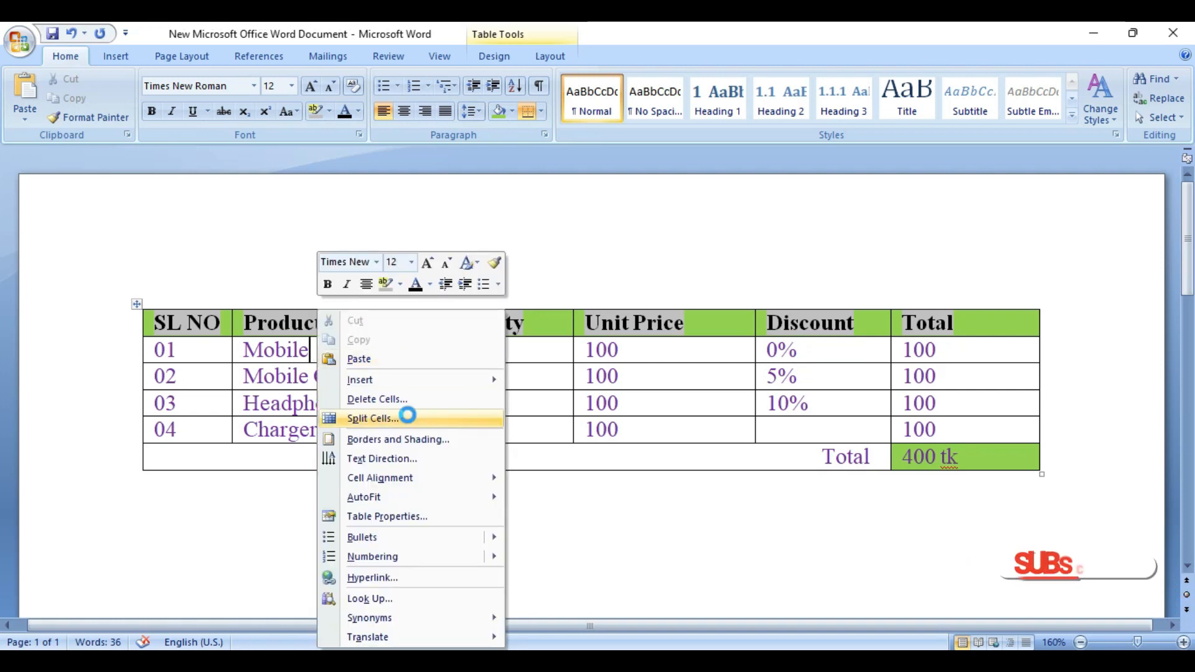
{"action": "left_click", "coordinate": [411, 419]}
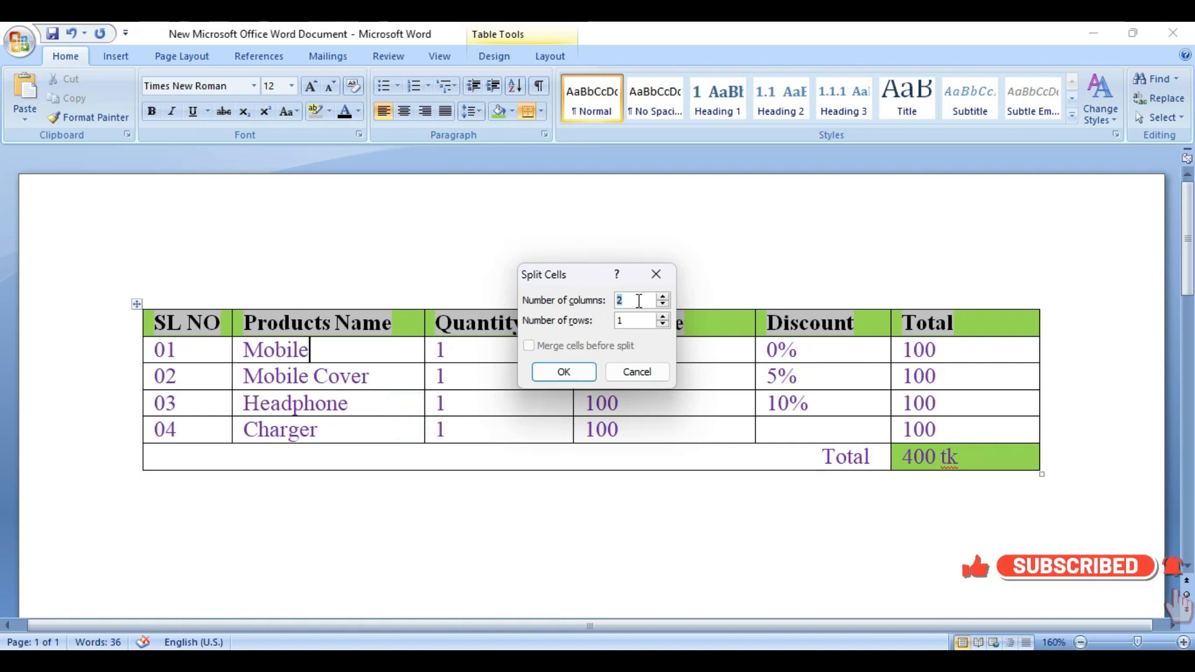
{"action": "left_click", "coordinate": [563, 371]}
Step: Enter Cellphone in the new empty cell beside Mobile and widen the Products Name column slightly
{"action": "left_click", "coordinate": [314, 352]}
{"action": "left_click", "coordinate": [357, 353]}
{"action": "type", "text": "Ce"}
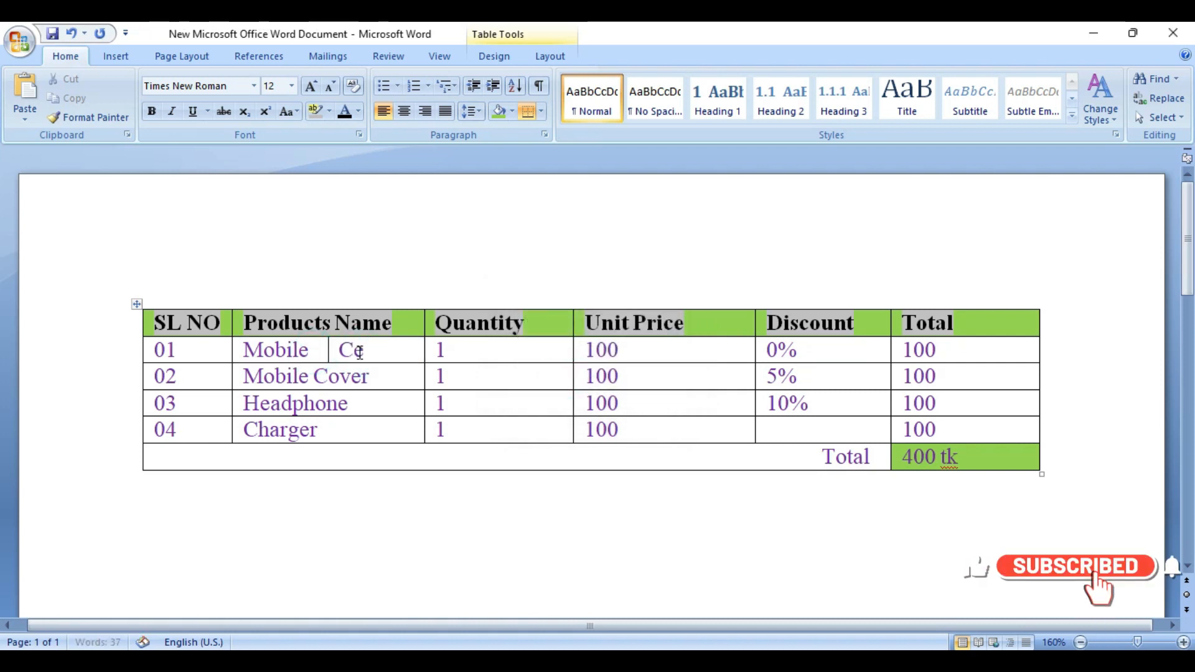
{"action": "type", "text": "llphone"}
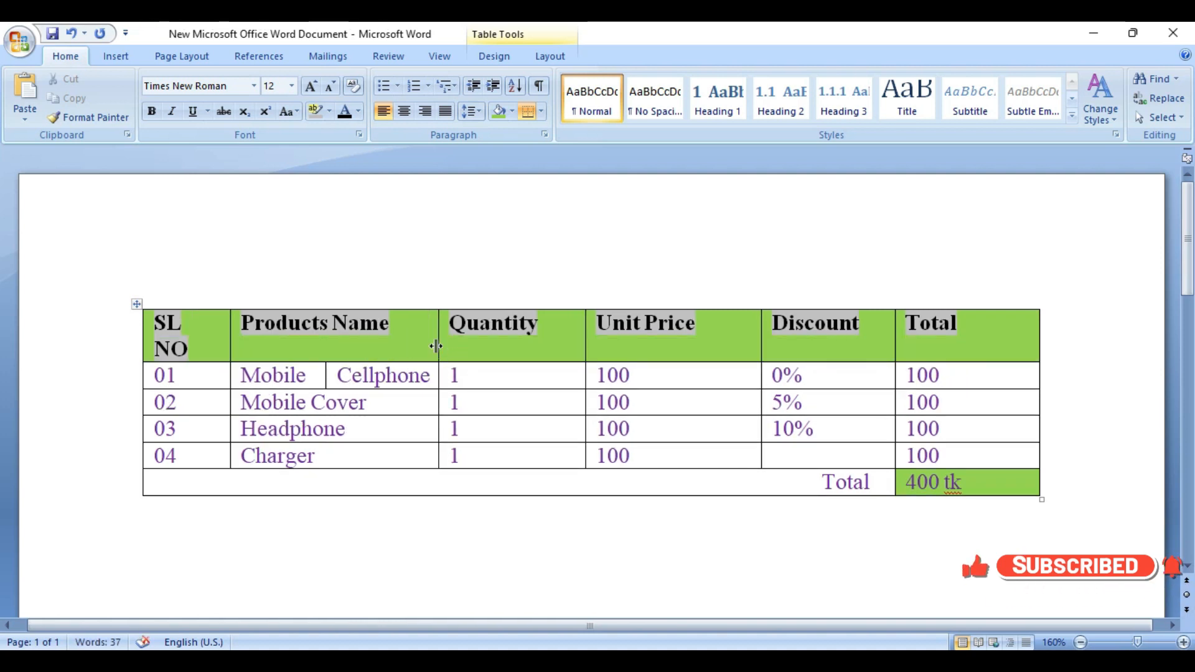
{"action": "left_click_drag", "start_coordinate": [435, 346], "coordinate": [455, 347]}
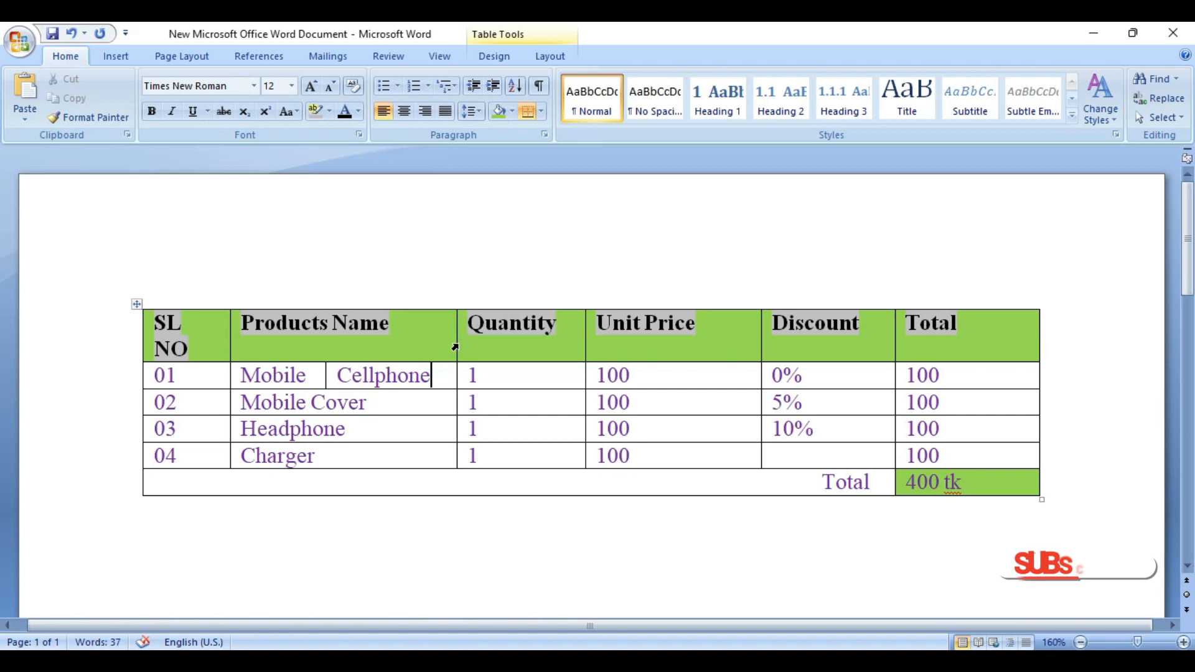
Step: Split the Mobile Cover cell in row 02 into 4 columns and 2 rows
{"action": "right_click", "coordinate": [393, 399]}
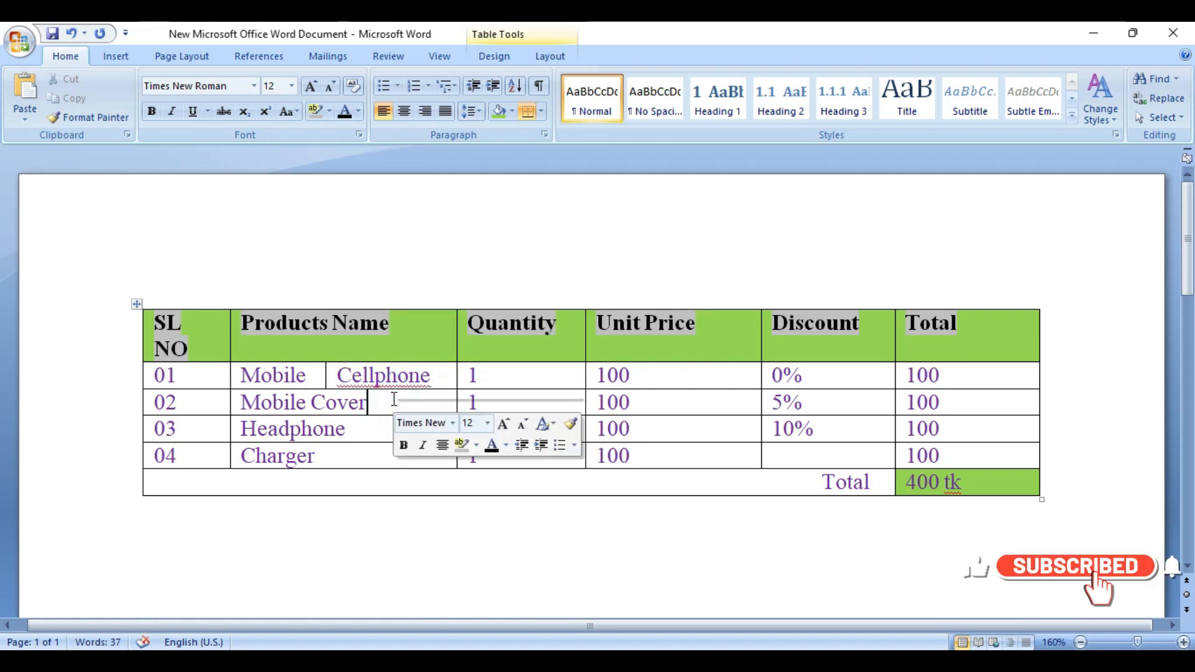
{"action": "left_click", "coordinate": [460, 170]}
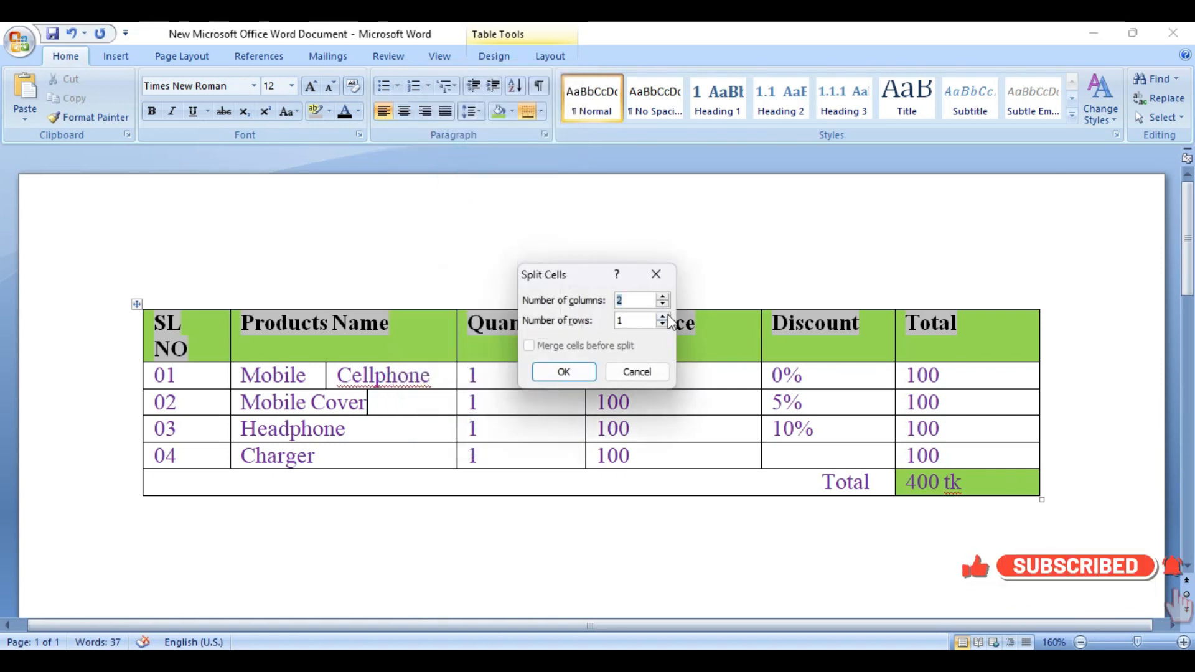
{"action": "key", "text": "BackSpace"}
{"action": "type", "text": "4"}
{"action": "left_click", "coordinate": [630, 319]}
{"action": "key", "text": "BackSpace"}
{"action": "type", "text": "2"}
{"action": "key", "text": "Return"}
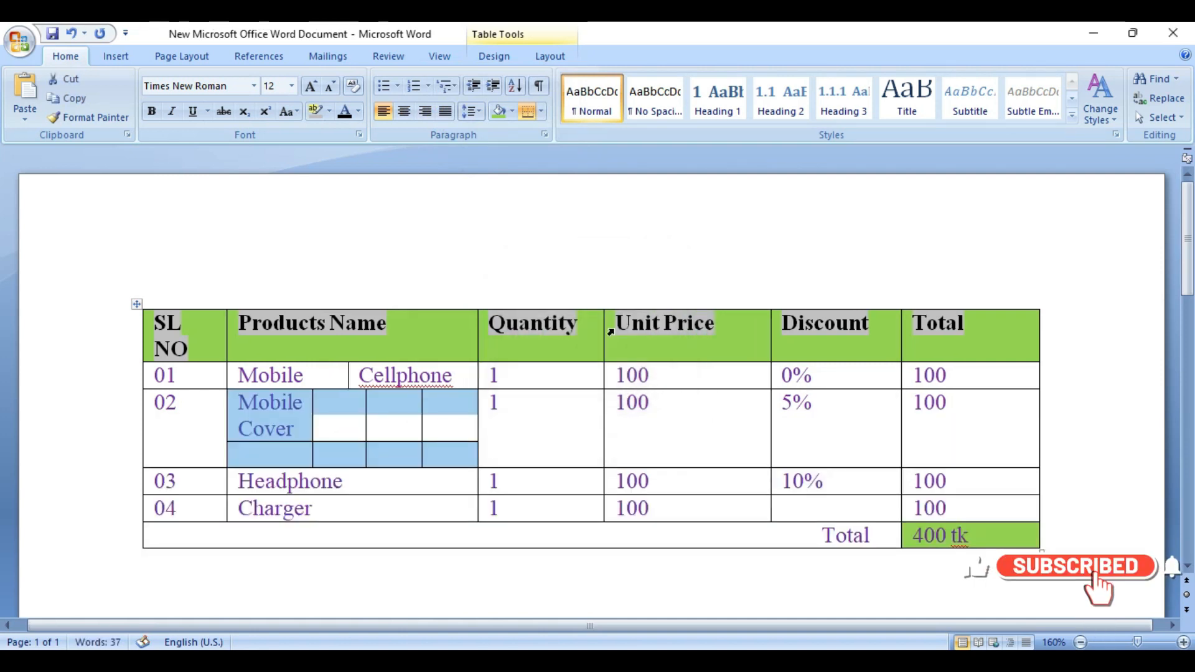
Step: Widen the Mobile Cover cell to line up with the divider above it, and narrow the SL NO column
{"action": "left_click", "coordinate": [343, 415]}
{"action": "left_click", "coordinate": [382, 423]}
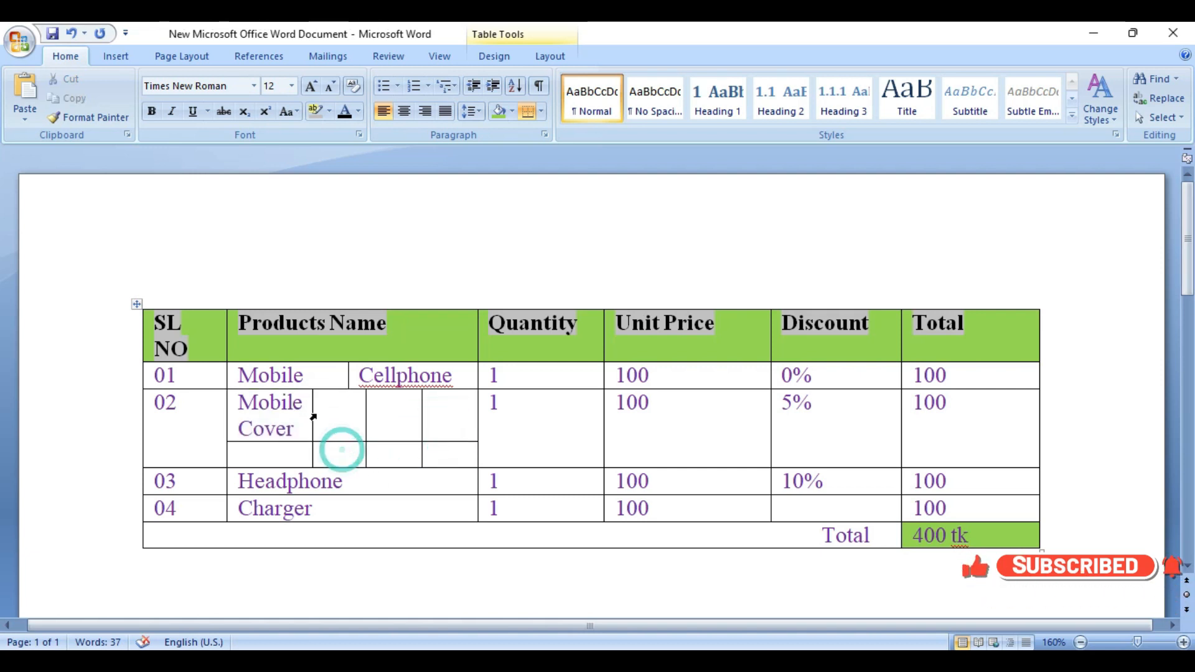
{"action": "left_click_drag", "start_coordinate": [311, 411], "coordinate": [345, 409]}
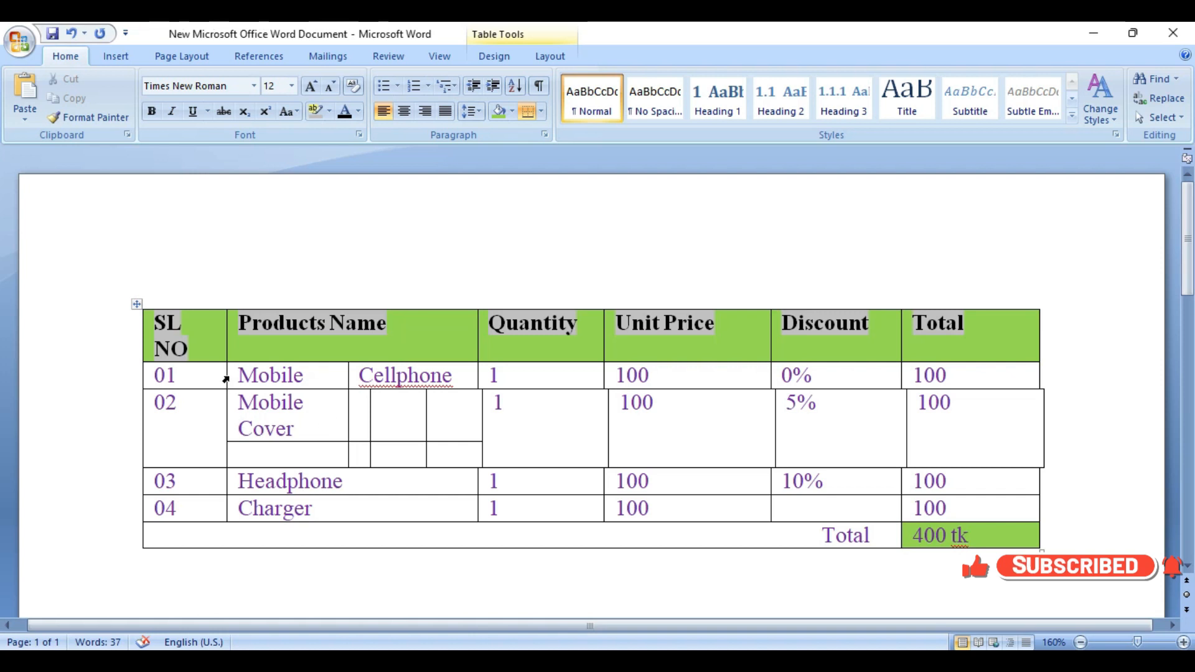
{"action": "left_click_drag", "start_coordinate": [226, 377], "coordinate": [197, 376]}
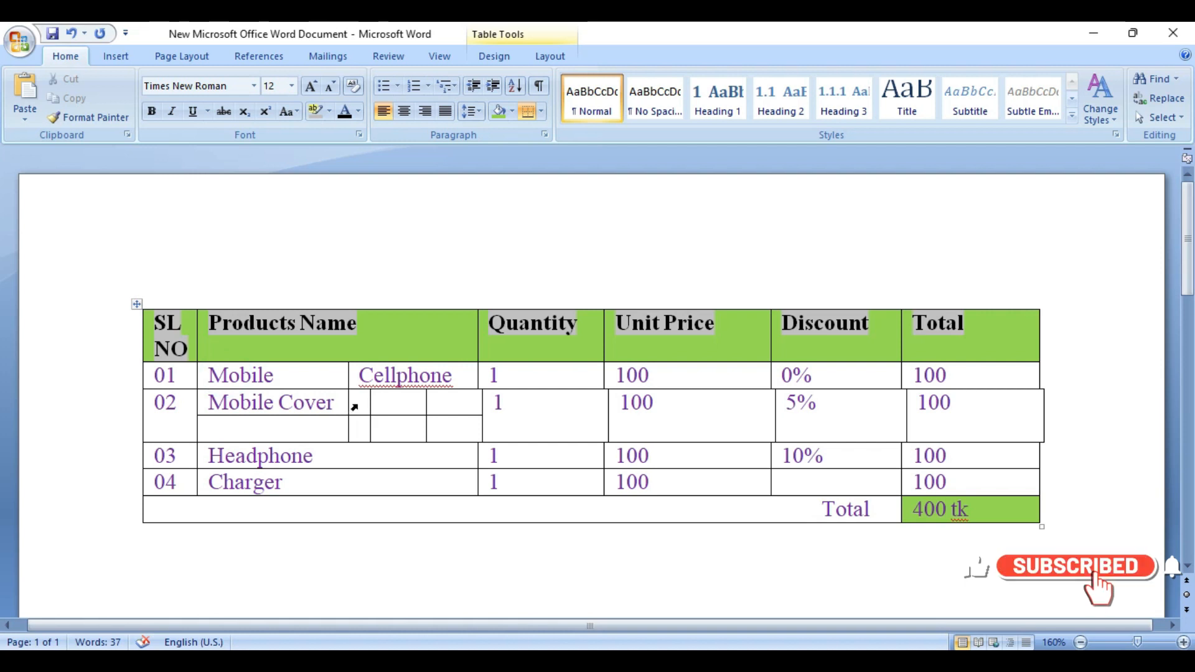
Step: Widen the narrow split cell beside Mobile Cover and realign row 02's column borders with the rest of the table
{"action": "left_click", "coordinate": [361, 403]}
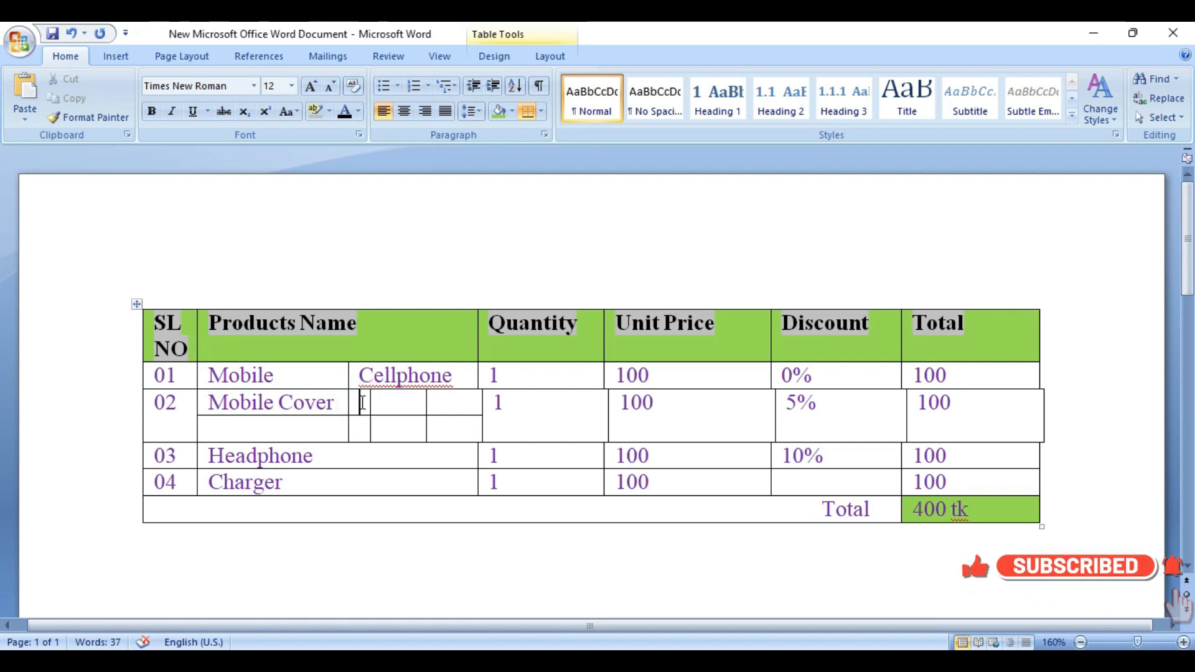
{"action": "left_click_drag", "start_coordinate": [370, 403], "coordinate": [389, 404]}
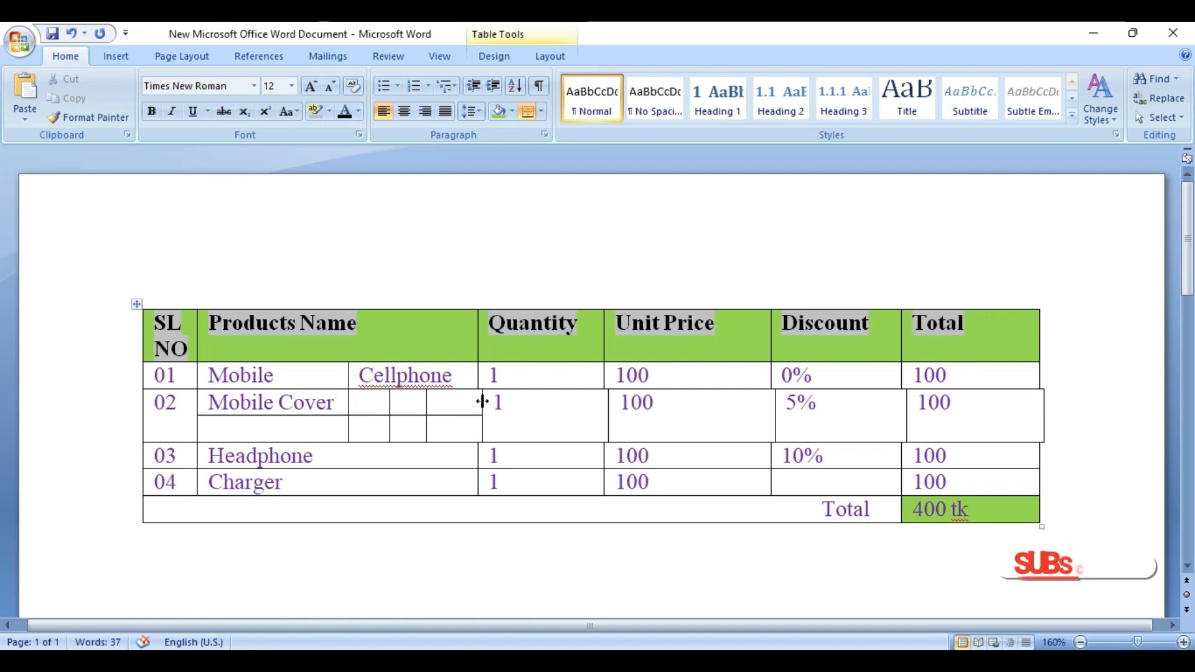
{"action": "left_click_drag", "start_coordinate": [482, 401], "coordinate": [478, 401]}
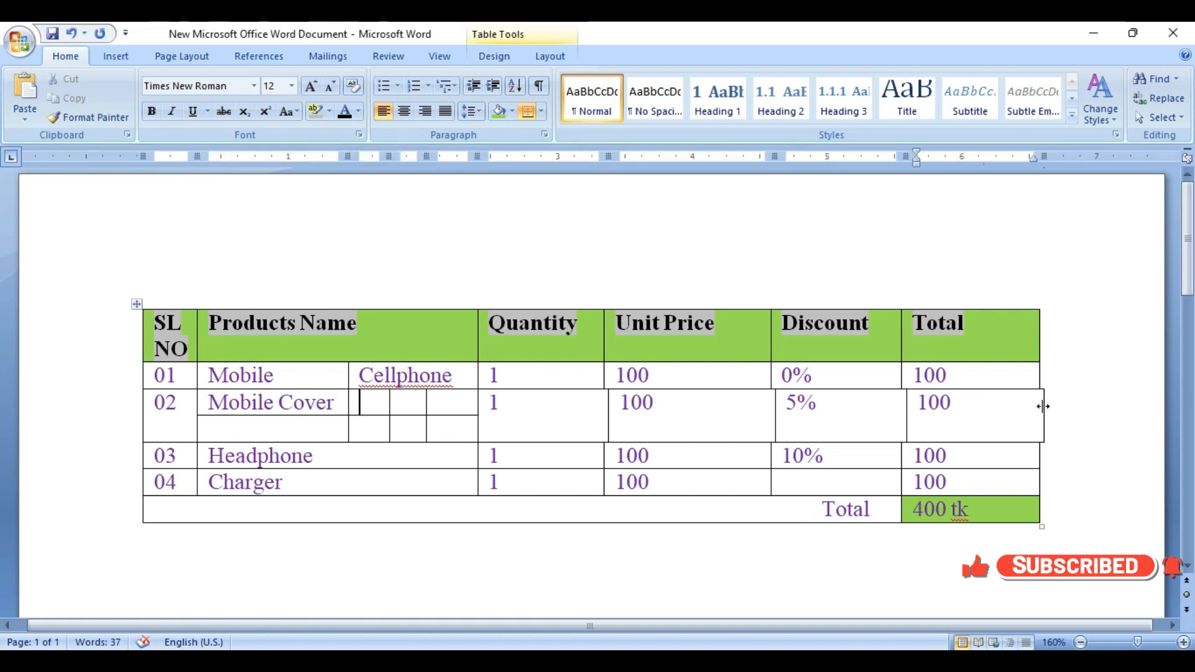
{"action": "left_click_drag", "start_coordinate": [1043, 406], "coordinate": [1037, 406]}
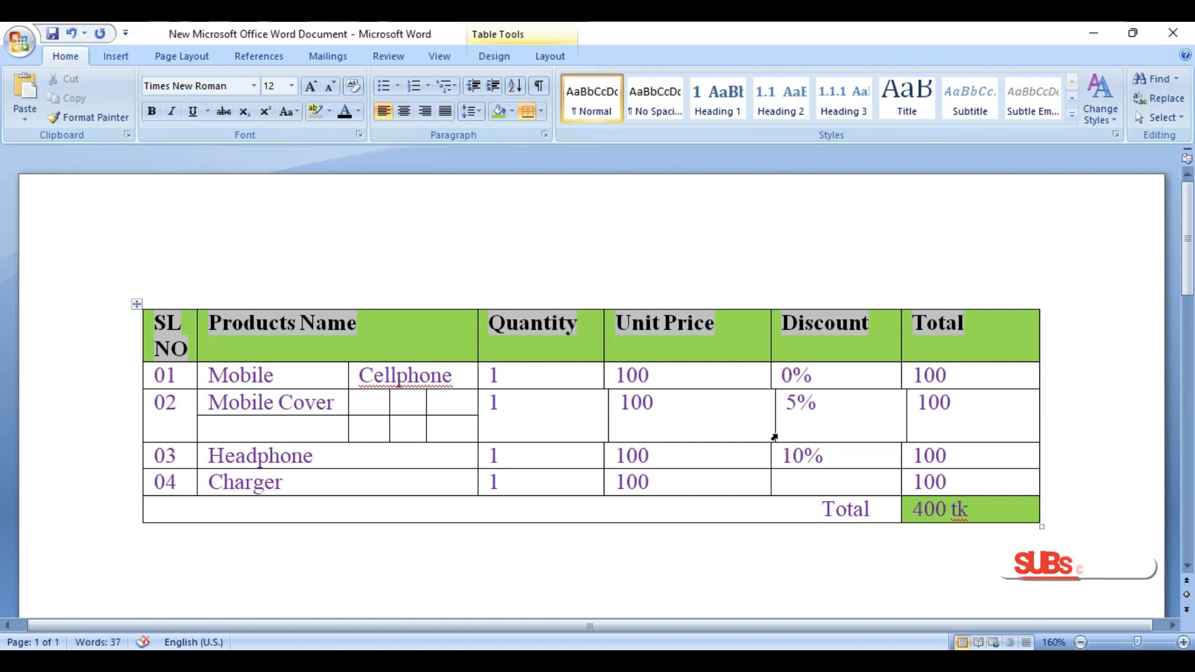
{"action": "left_click_drag", "start_coordinate": [605, 411], "coordinate": [601, 411]}
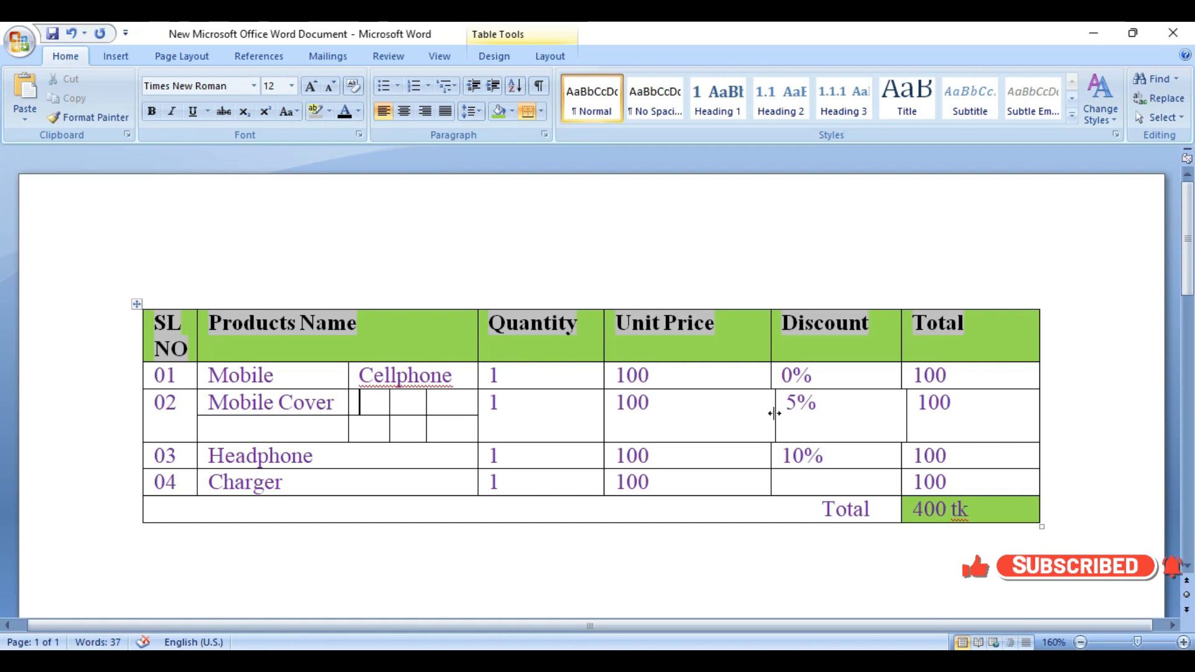
{"action": "left_click_drag", "start_coordinate": [774, 414], "coordinate": [774, 413]}
{"action": "left_click_drag", "start_coordinate": [905, 416], "coordinate": [902, 414]}
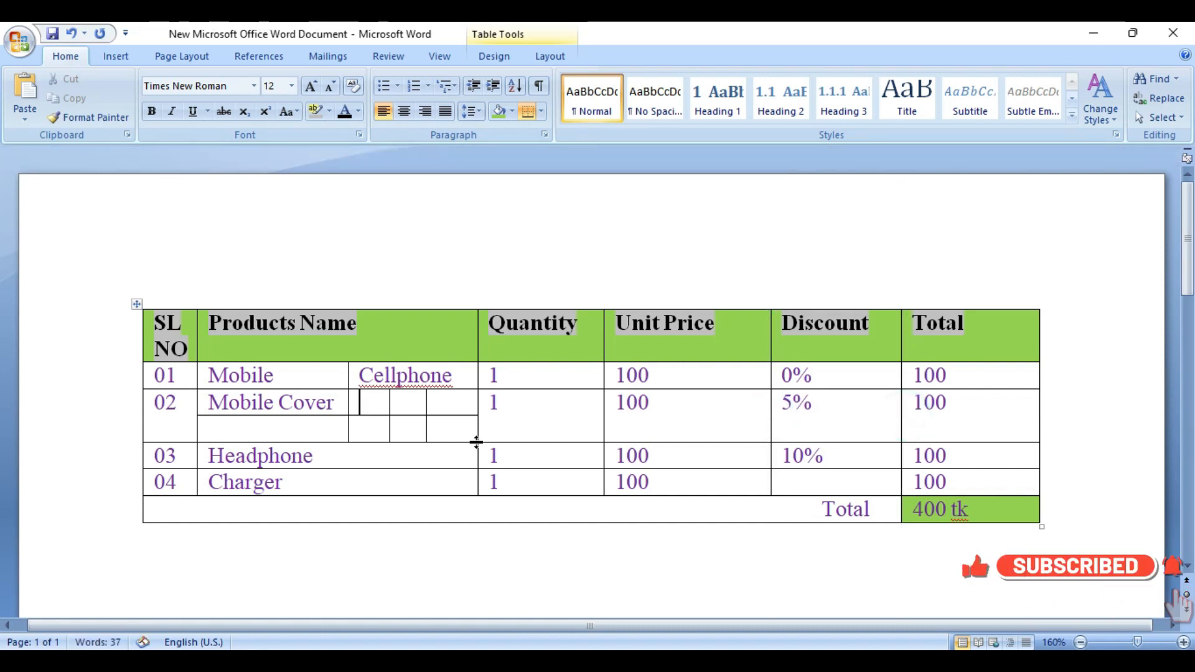
Step: Make the Headphone row slightly taller than its neighbouring Charger row
{"action": "left_click_drag", "start_coordinate": [392, 470], "coordinate": [397, 485]}
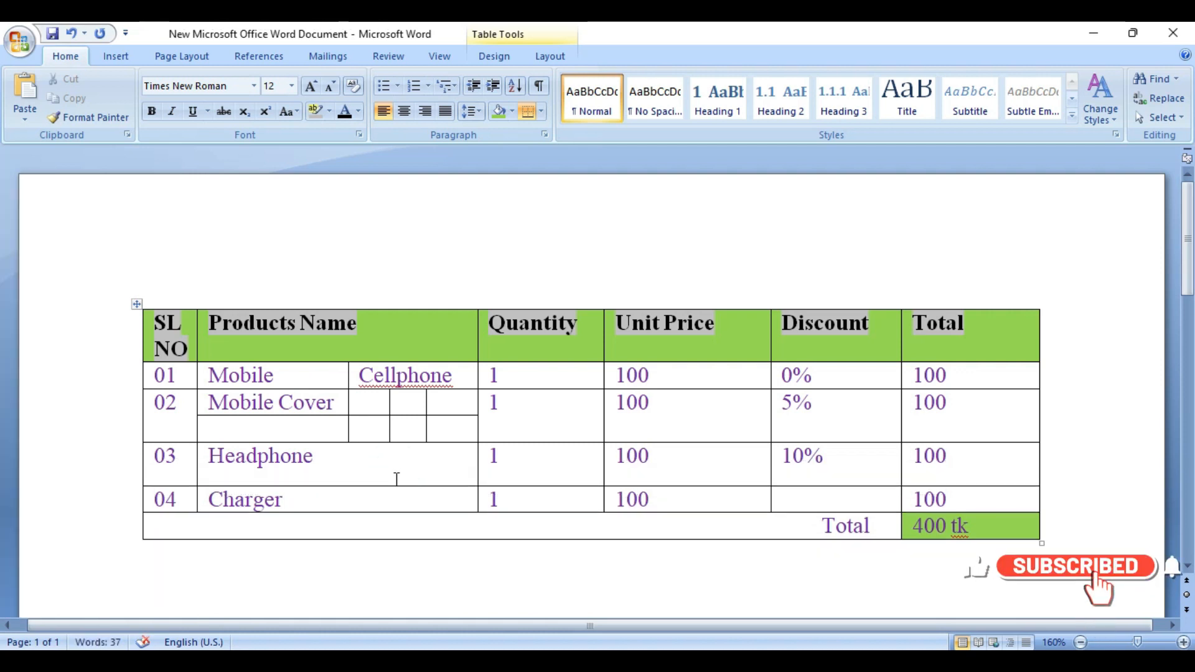
{"action": "left_click", "coordinate": [395, 478]}
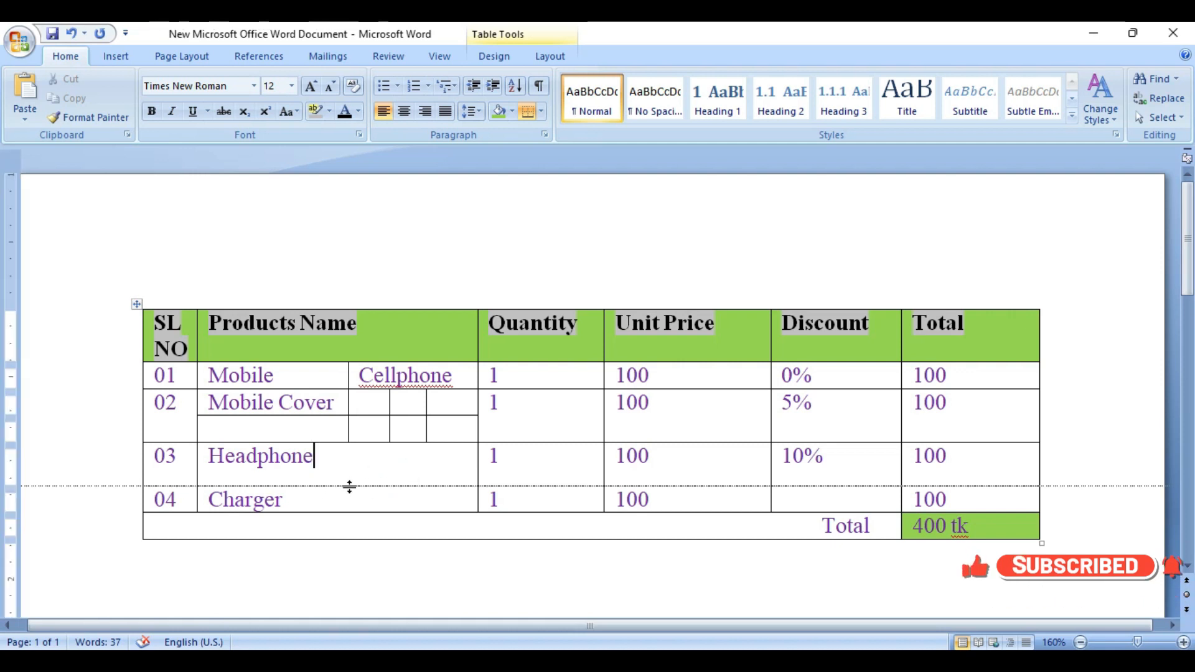
{"action": "left_click_drag", "start_coordinate": [347, 485], "coordinate": [348, 477]}
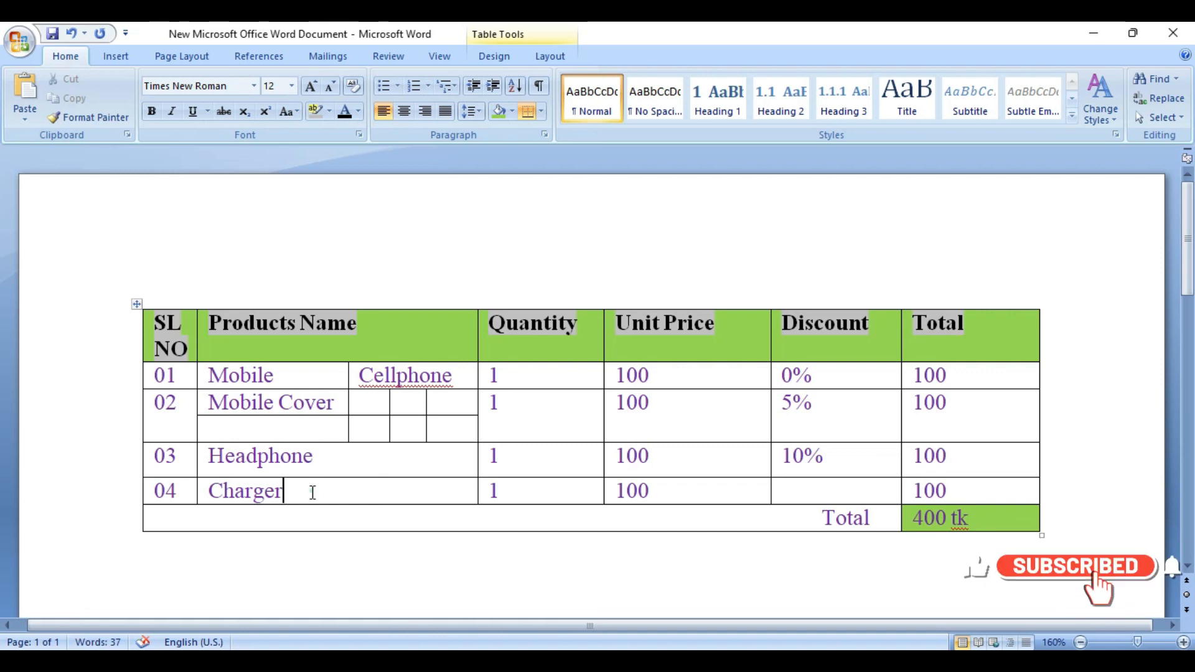
Step: Align the text of the Headphone and Charger cells to the top center
{"action": "left_click_drag", "start_coordinate": [311, 490], "coordinate": [234, 463]}
{"action": "right_click", "coordinate": [306, 466]}
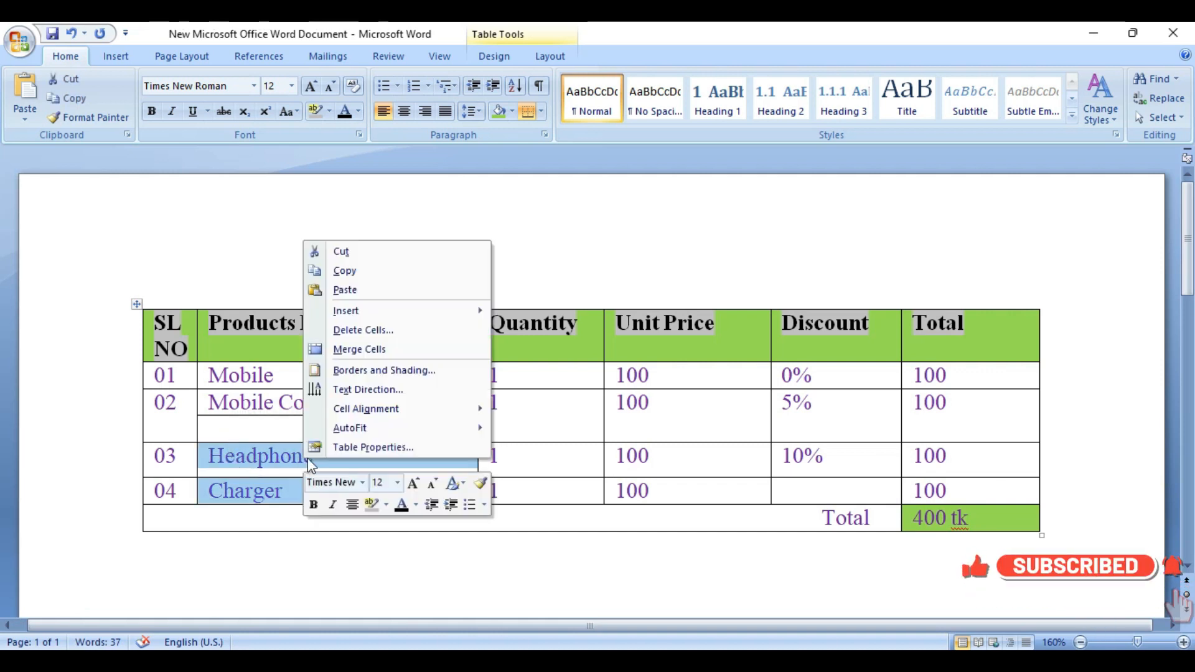
{"action": "left_click", "coordinate": [278, 467]}
{"action": "left_click", "coordinate": [324, 491]}
{"action": "left_click_drag", "start_coordinate": [322, 490], "coordinate": [239, 460]}
{"action": "right_click", "coordinate": [353, 472]}
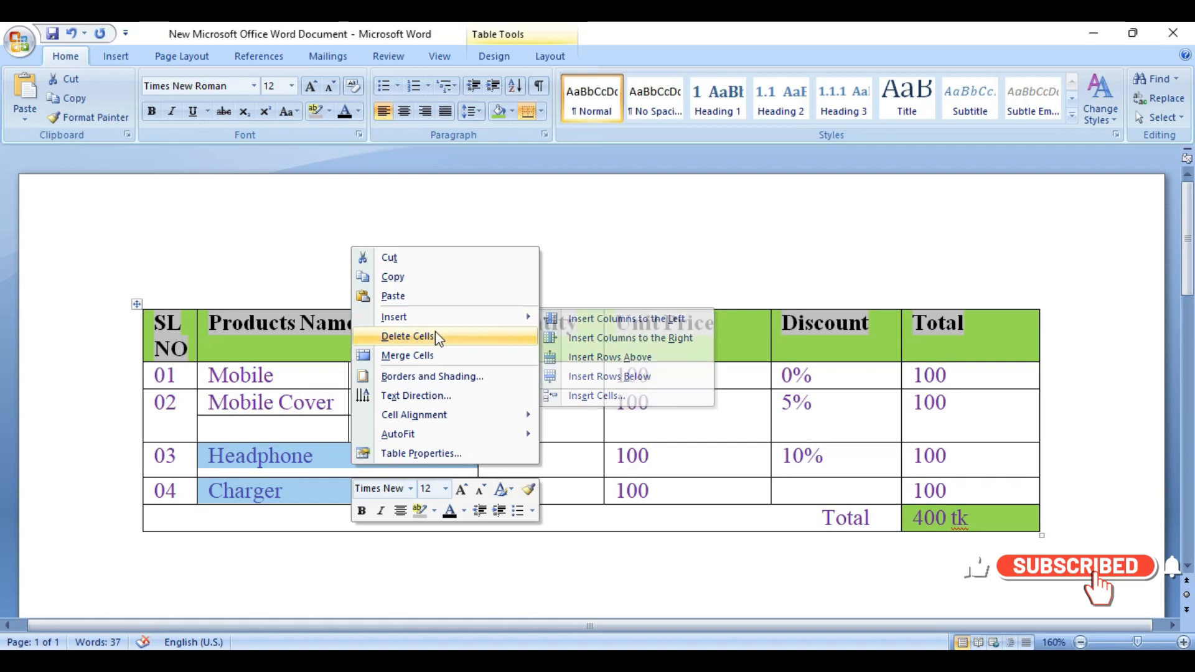
{"action": "mouse_move", "coordinate": [430, 420]}
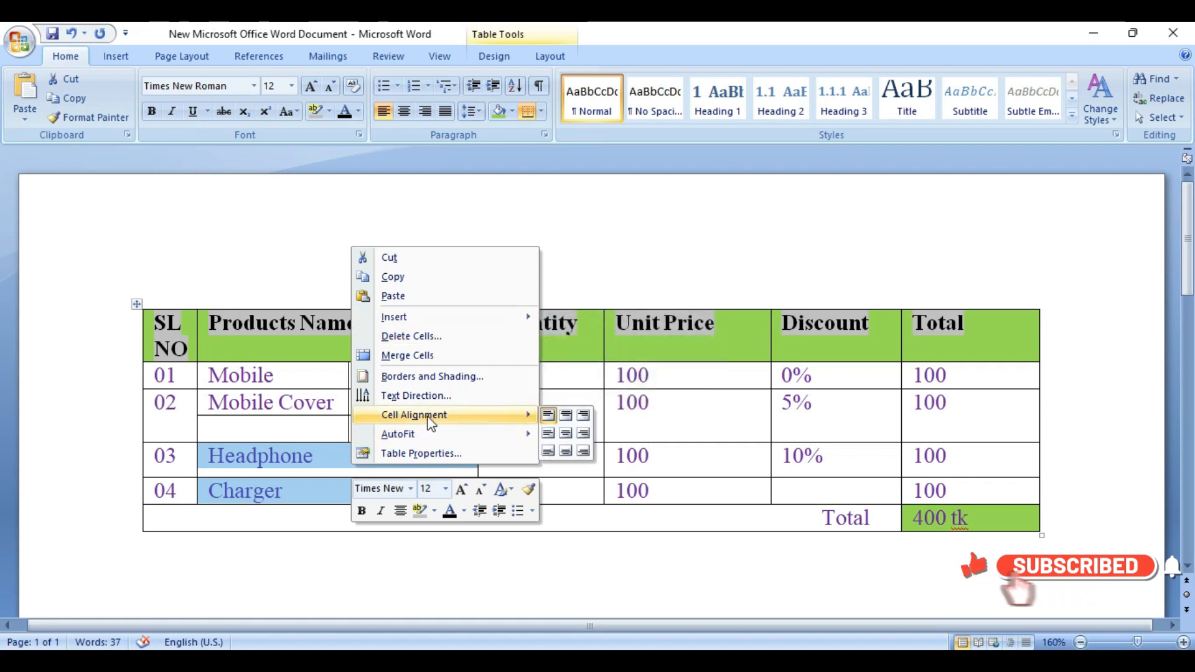
{"action": "left_click", "coordinate": [565, 415]}
Step: Center the text of the Headphone and Charger cells both horizontally and vertically
{"action": "left_click", "coordinate": [377, 488]}
{"action": "left_click_drag", "start_coordinate": [376, 488], "coordinate": [376, 465]}
{"action": "right_click", "coordinate": [377, 468]}
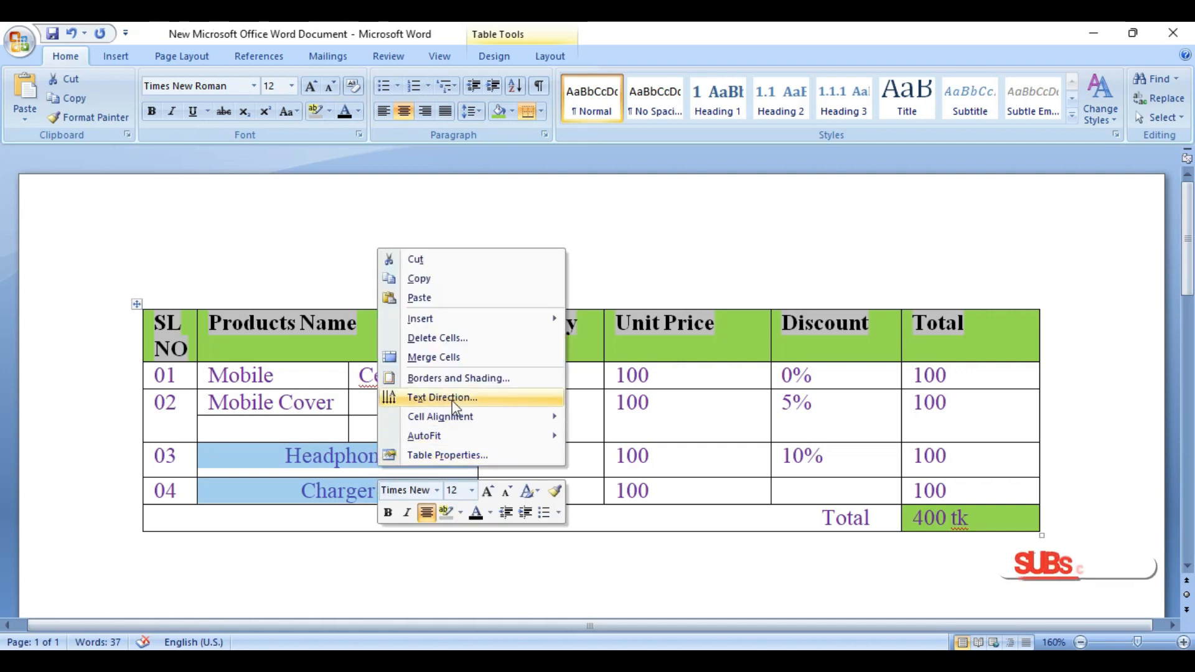
{"action": "mouse_move", "coordinate": [468, 415]}
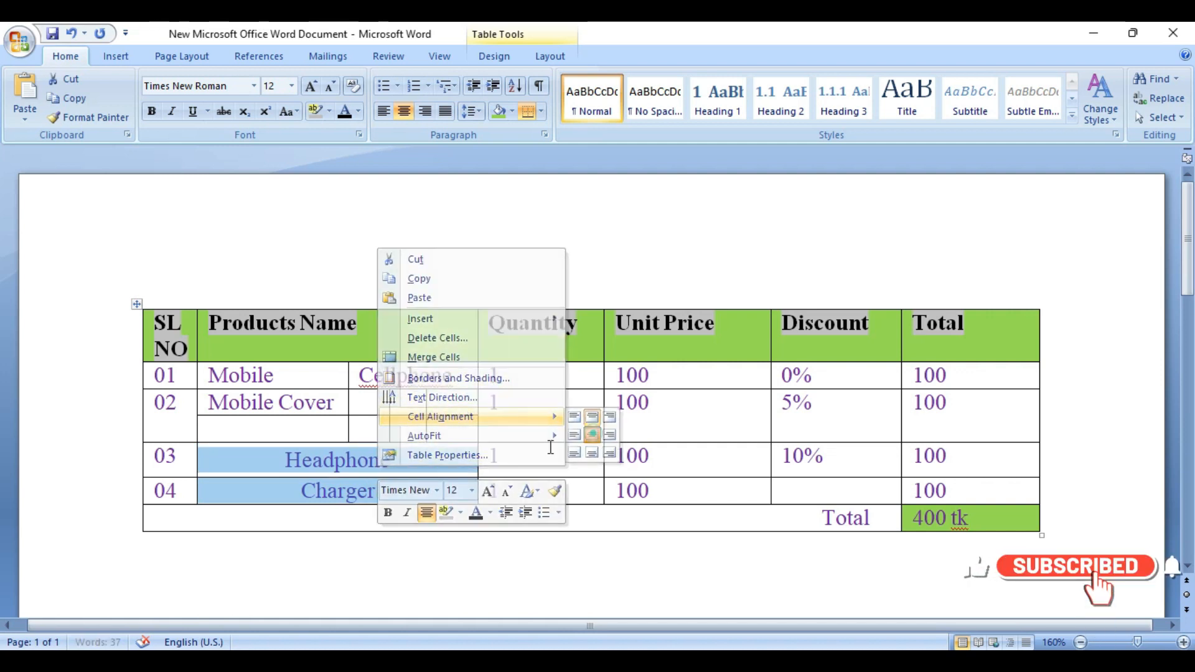
Step: Set the line spacing of the Headphone and Charger cells to 2.0
{"action": "left_click", "coordinate": [595, 431]}
{"action": "left_click", "coordinate": [413, 466]}
{"action": "left_click_drag", "start_coordinate": [399, 492], "coordinate": [267, 464]}
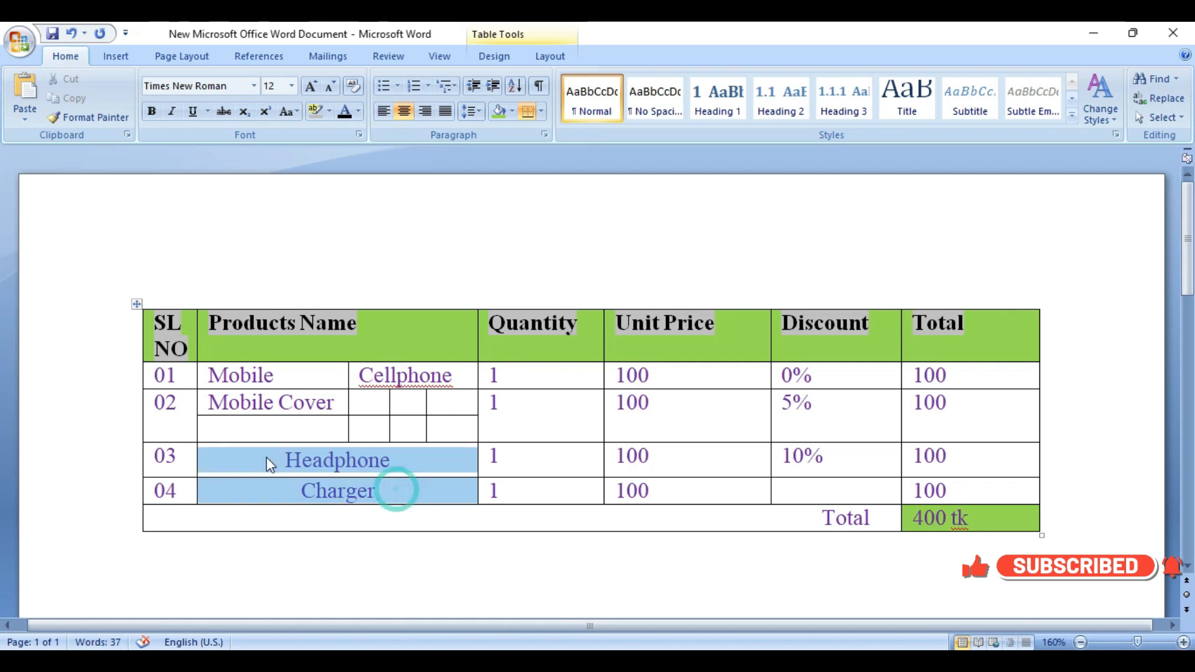
{"action": "left_click", "coordinate": [476, 116]}
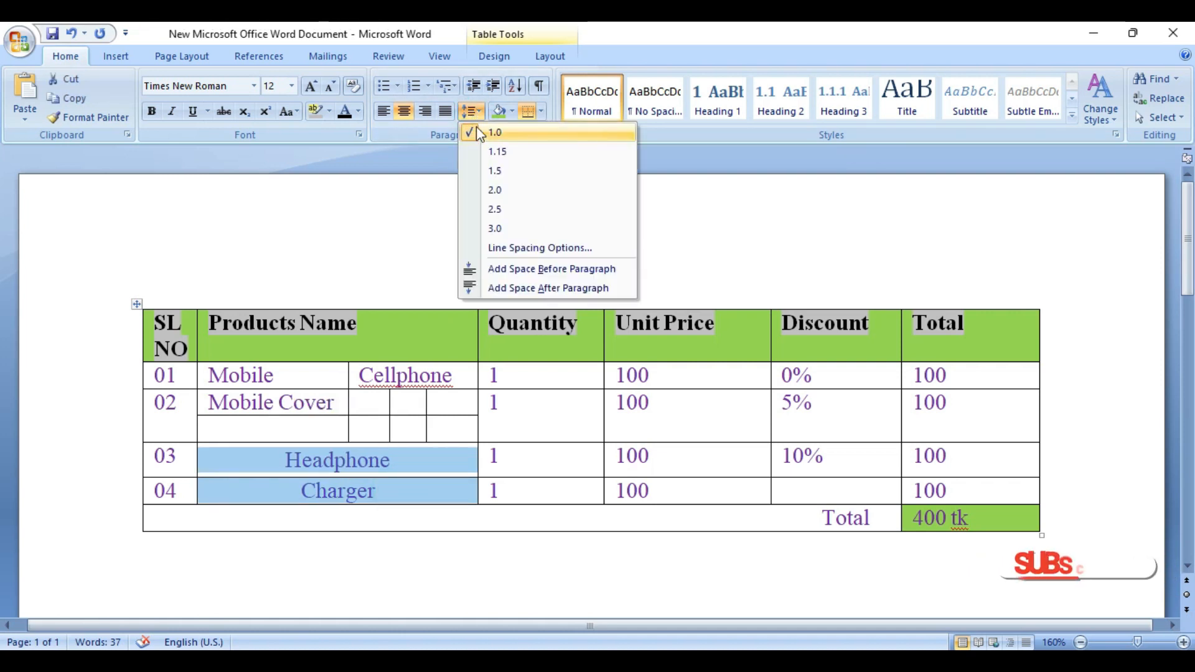
{"action": "left_click", "coordinate": [429, 182]}
{"action": "left_click", "coordinate": [483, 114]}
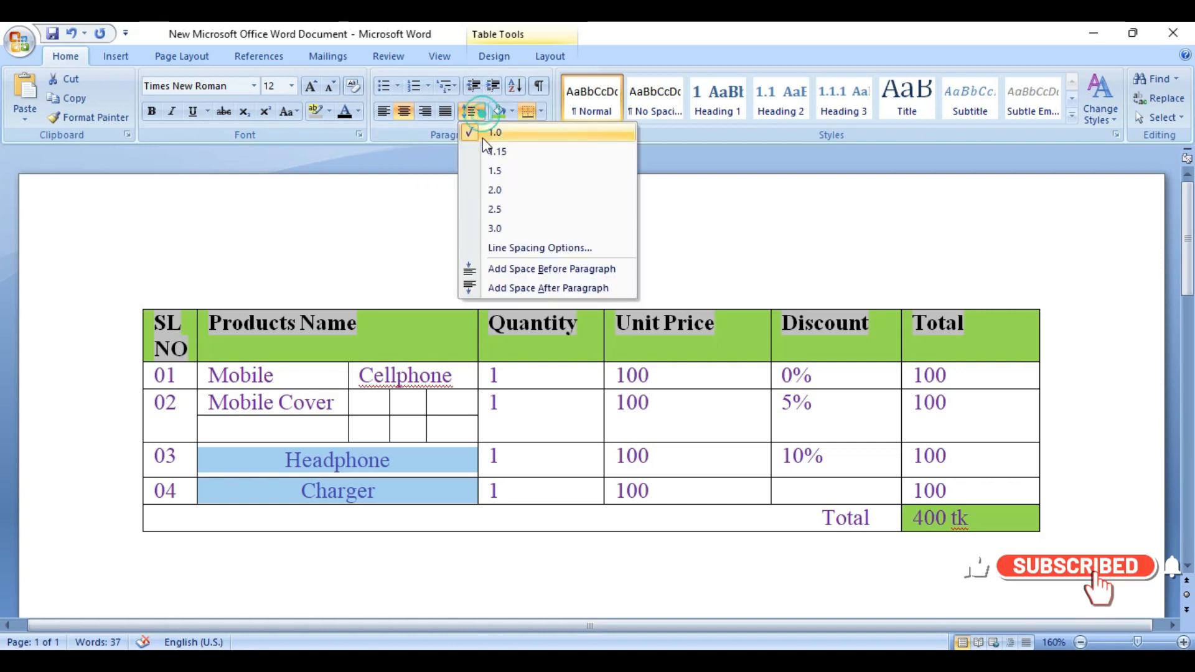
{"action": "left_click", "coordinate": [501, 188]}
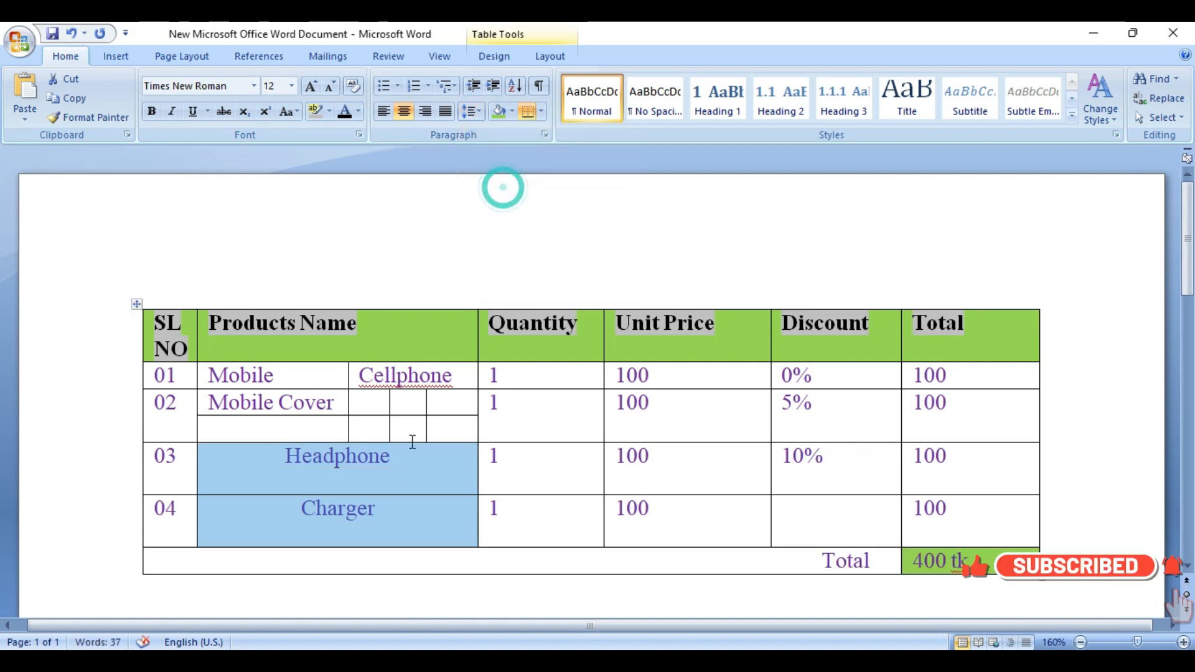
Step: Reapply centered horizontal and vertical cell alignment to the double-spaced Headphone and Charger cells
{"action": "right_click", "coordinate": [327, 459]}
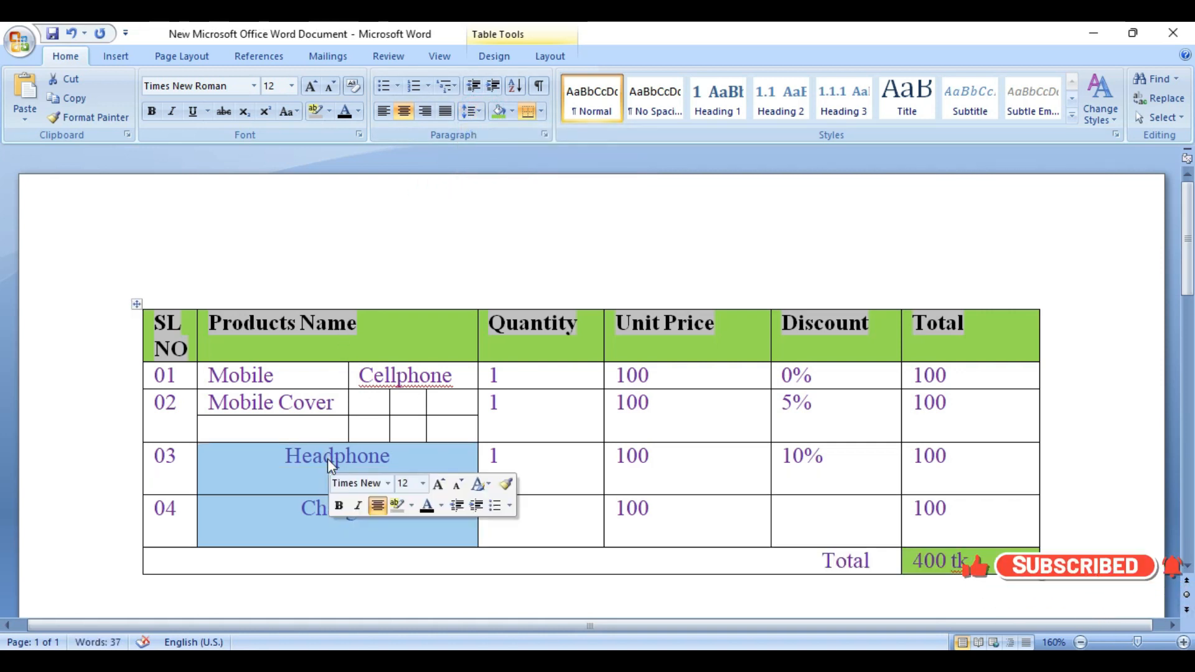
{"action": "mouse_move", "coordinate": [398, 409]}
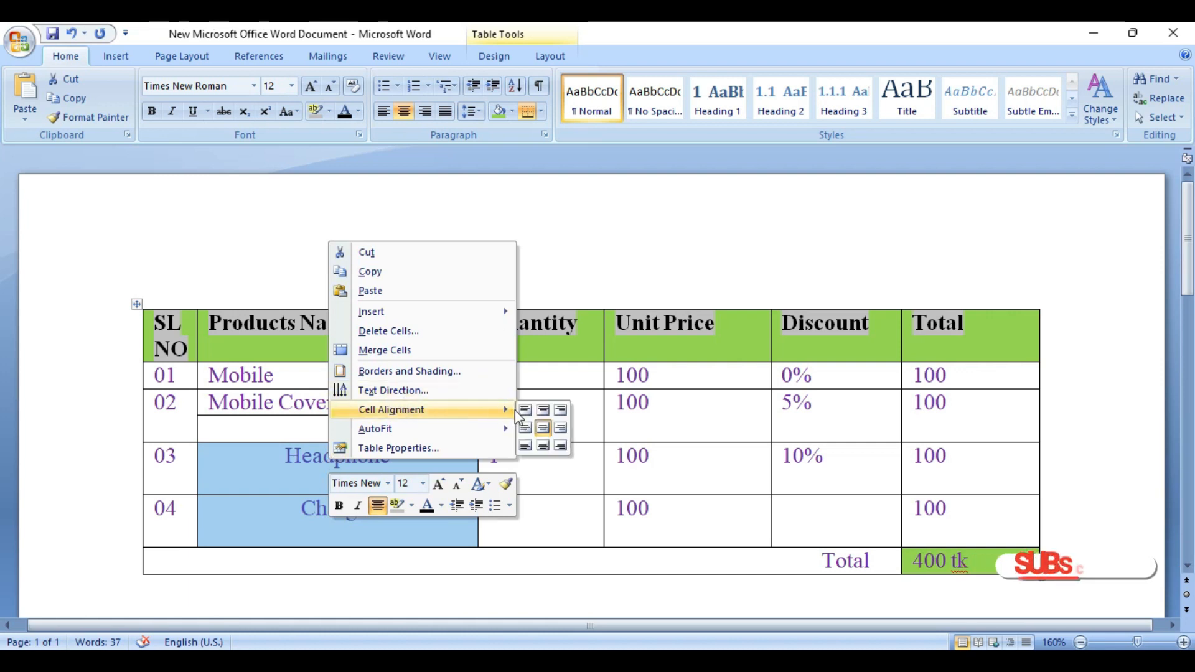
{"action": "left_click", "coordinate": [544, 429]}
{"action": "left_click", "coordinate": [428, 468]}
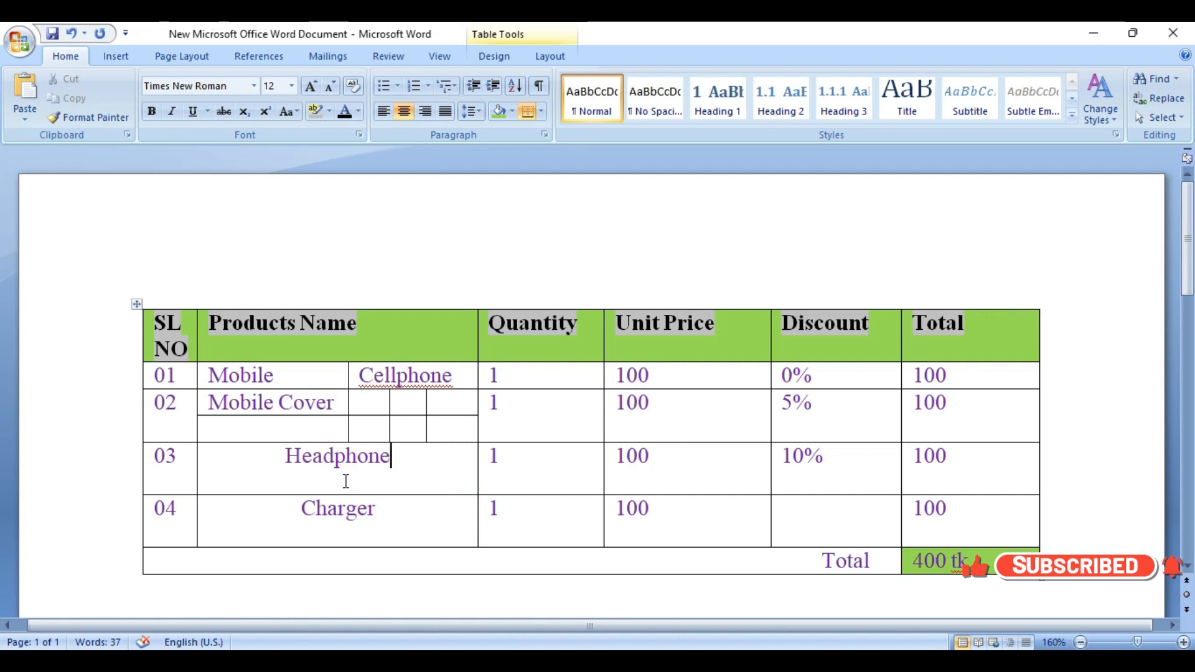
Step: Set the line spacing of the Headphone and Charger cells to 1.0
{"action": "left_click", "coordinate": [369, 478]}
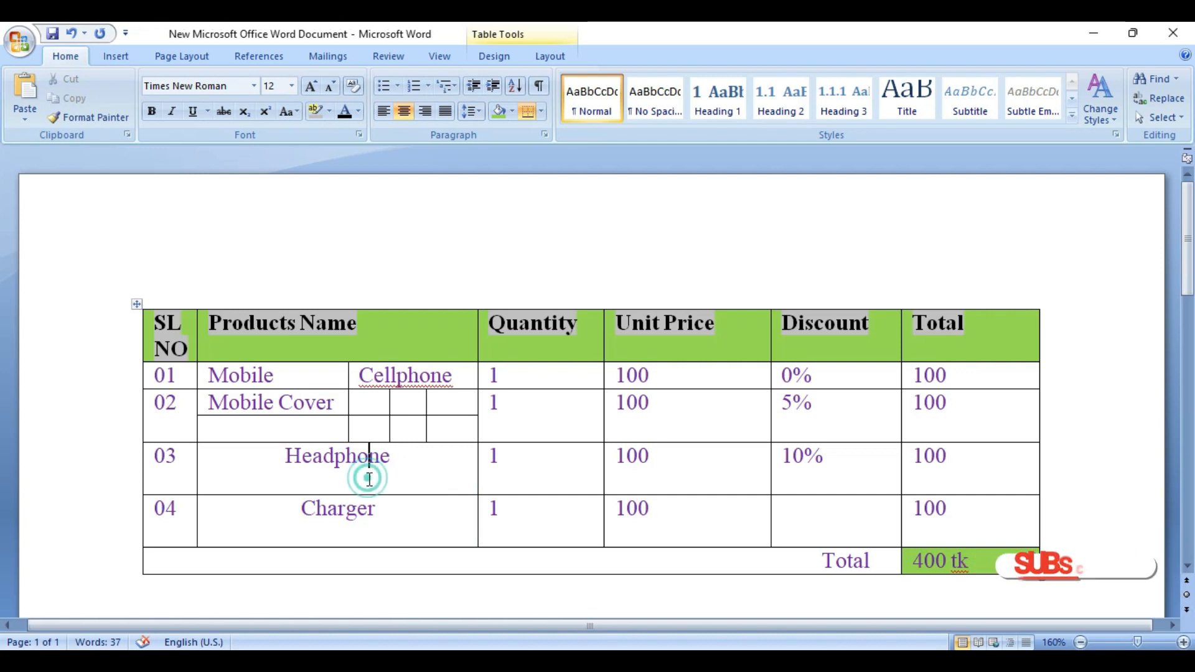
{"action": "left_click_drag", "start_coordinate": [389, 514], "coordinate": [291, 456]}
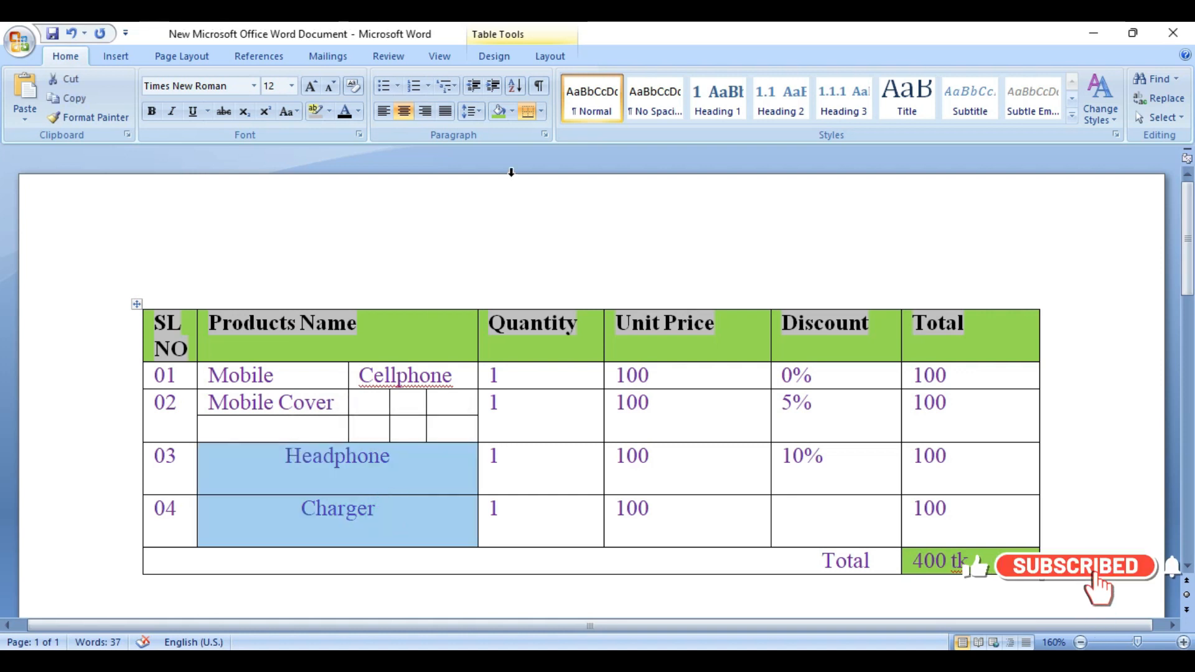
{"action": "left_click", "coordinate": [481, 116]}
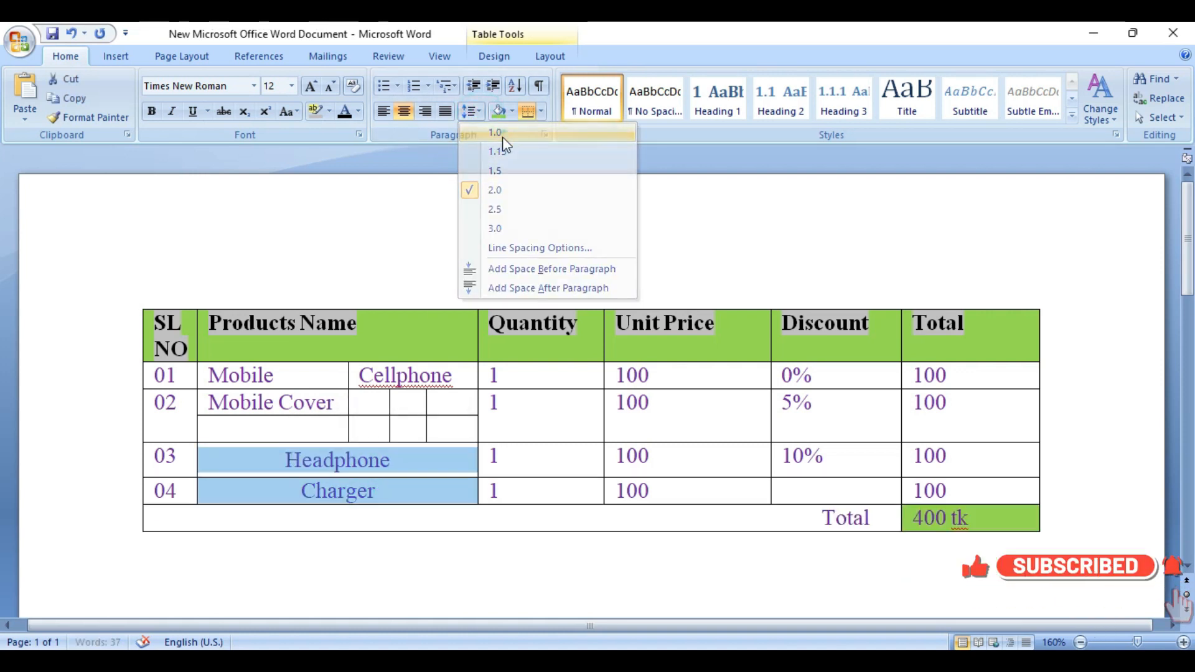
{"action": "left_click", "coordinate": [504, 134]}
{"action": "left_click", "coordinate": [398, 502]}
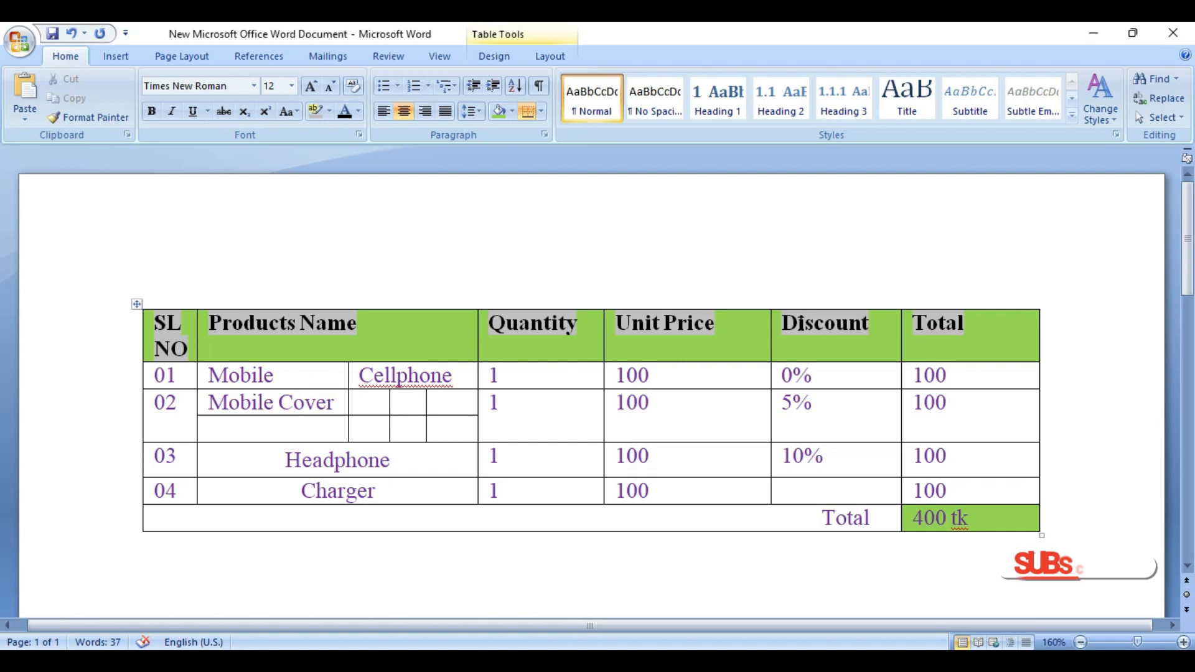
{"action": "right_click", "coordinate": [800, 328]}
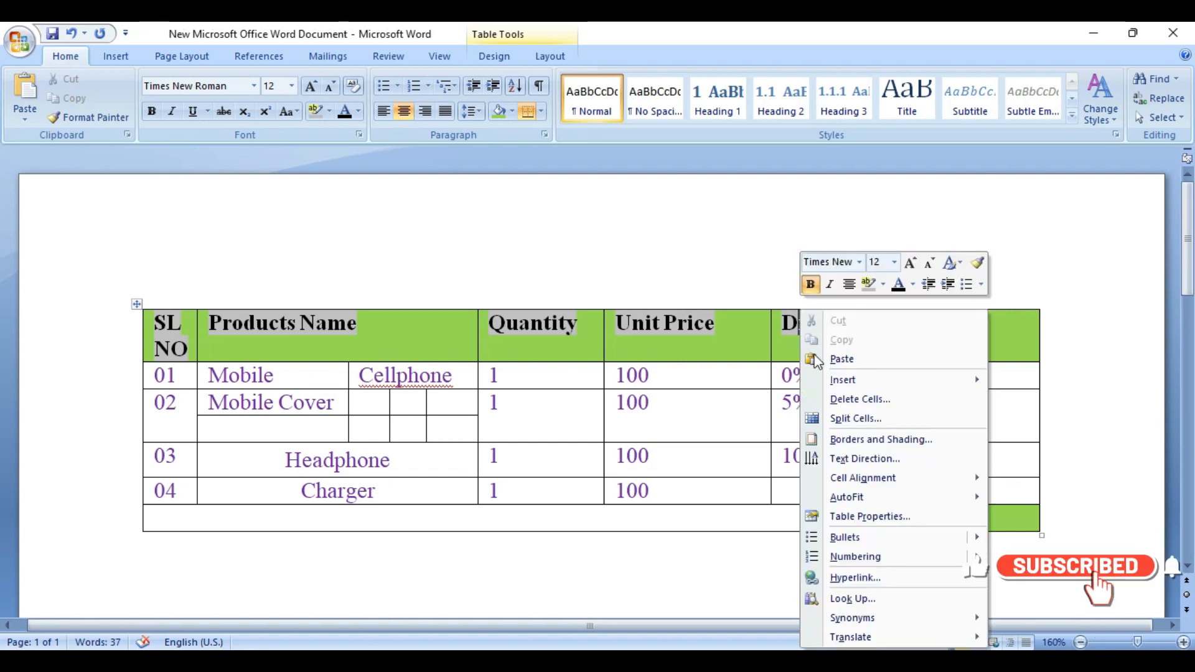
{"action": "left_click", "coordinate": [842, 398]}
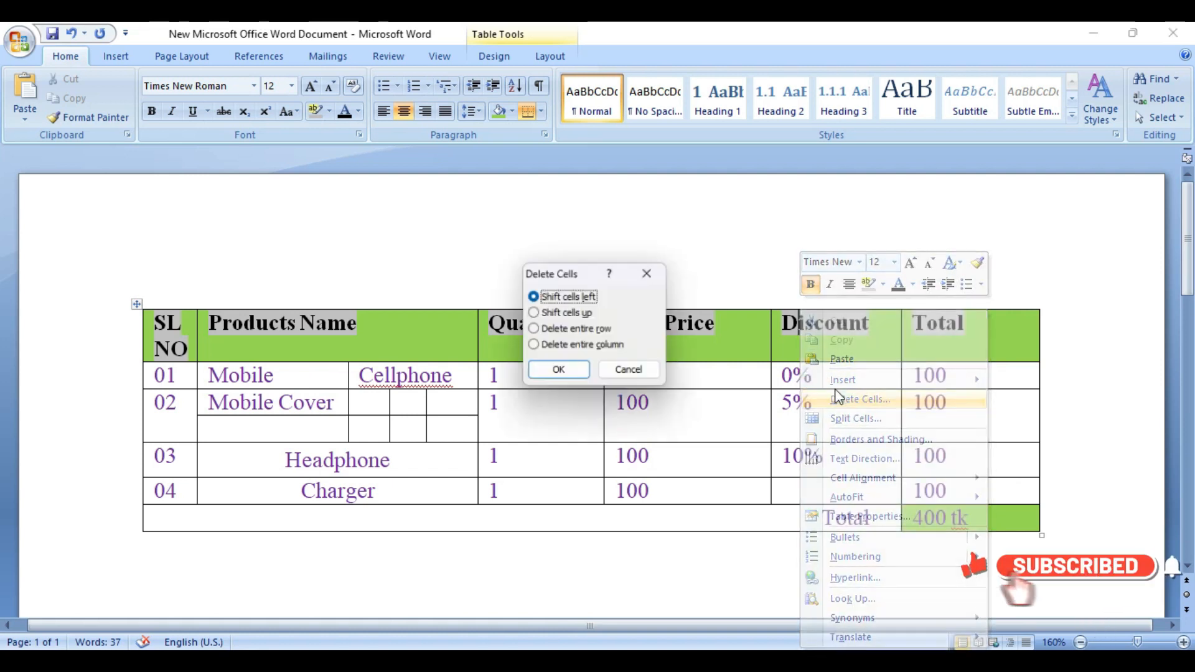
{"action": "left_click", "coordinate": [653, 373]}
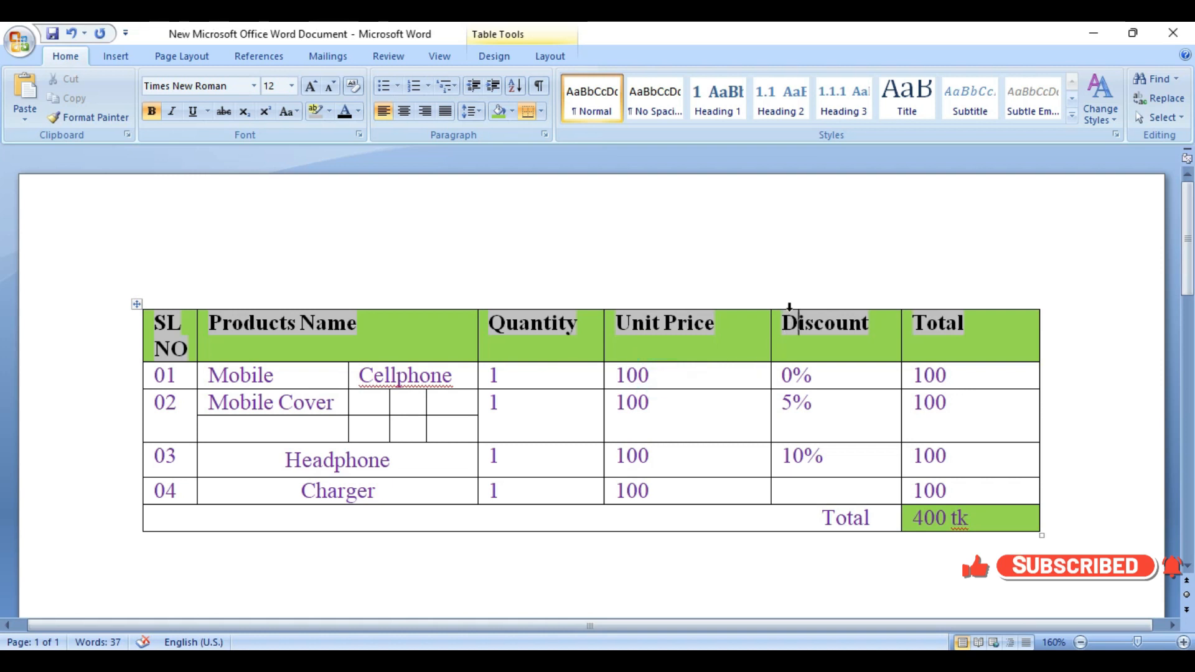
{"action": "left_click_drag", "start_coordinate": [792, 316], "coordinate": [845, 495]}
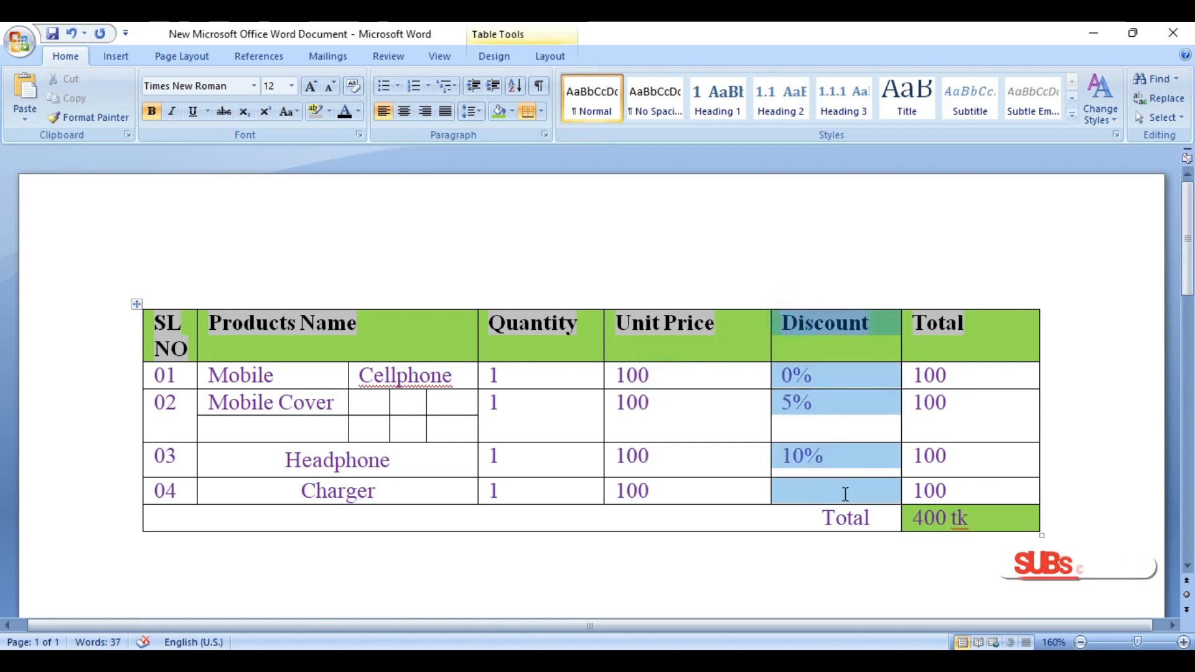
{"action": "left_click", "coordinate": [843, 381]}
{"action": "right_click", "coordinate": [843, 382]}
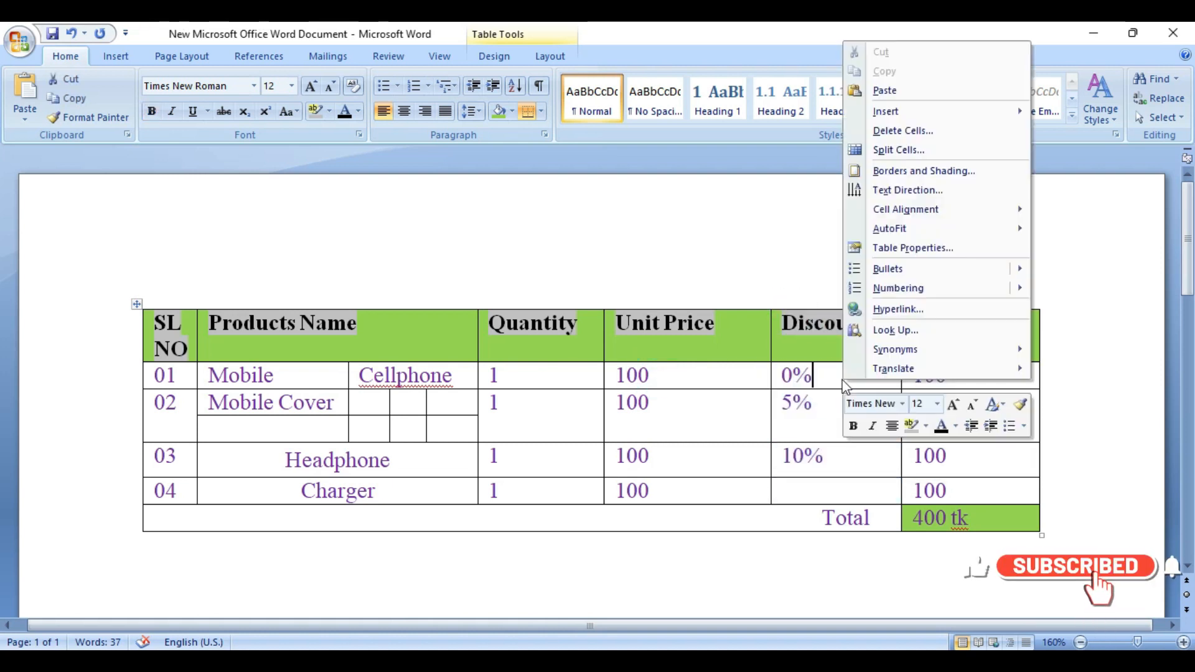
{"action": "left_click", "coordinate": [816, 387]}
{"action": "left_click", "coordinate": [856, 485]}
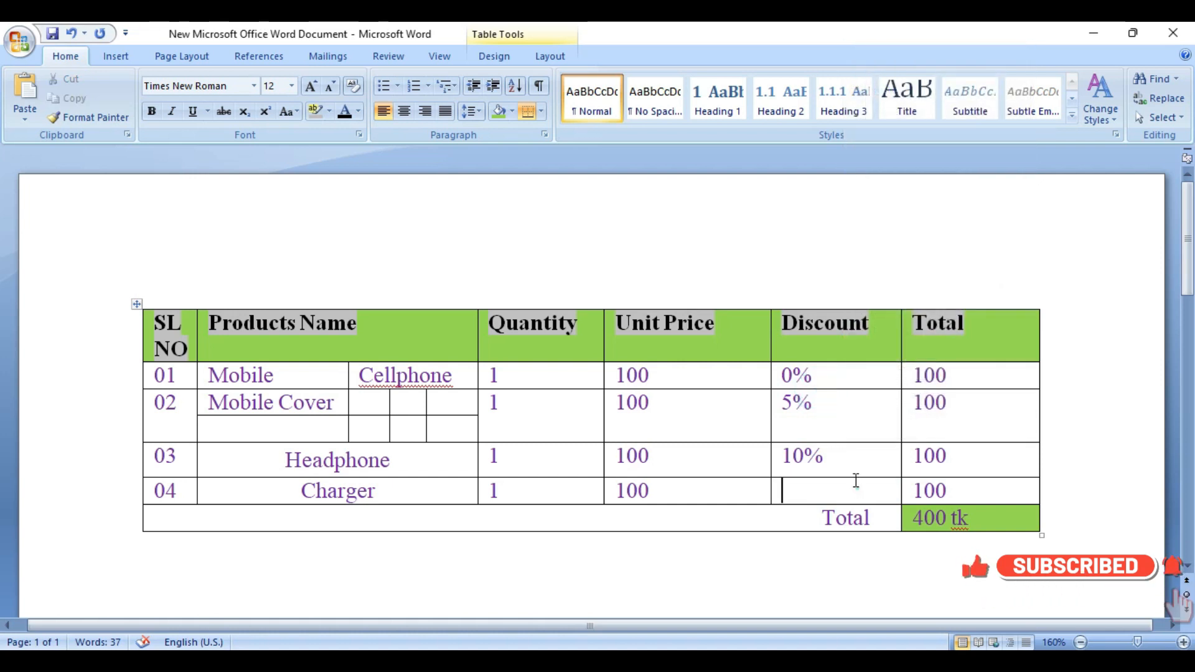
Step: Delete the Discount cells from the header through row 04 with the remaining cells shifted left, and undo the deletion
{"action": "left_click_drag", "start_coordinate": [855, 480], "coordinate": [808, 336]}
{"action": "right_click", "coordinate": [807, 336]}
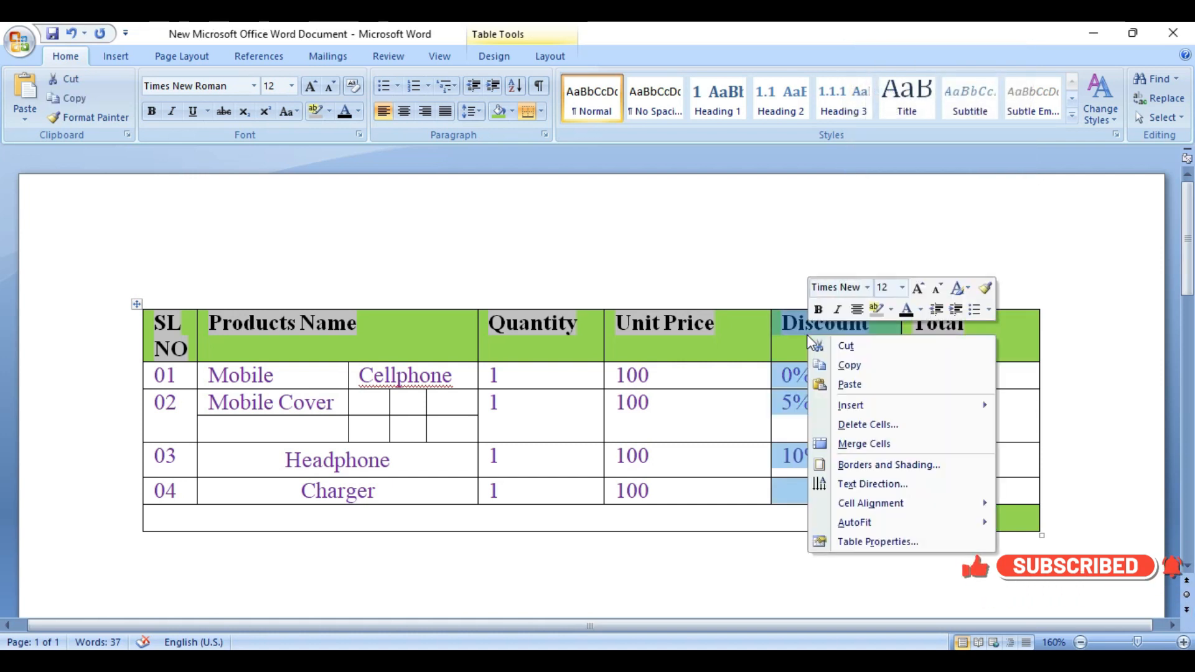
{"action": "left_click", "coordinate": [890, 423]}
{"action": "left_click", "coordinate": [575, 368]}
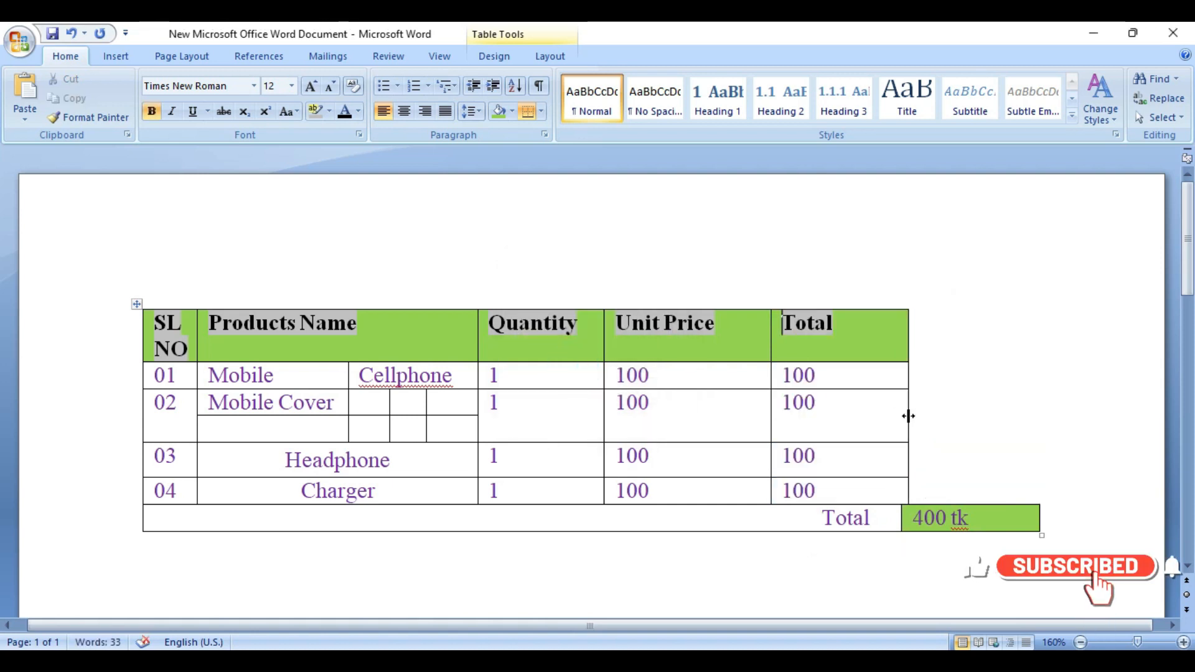
{"action": "key", "text": "ctrl+z"}
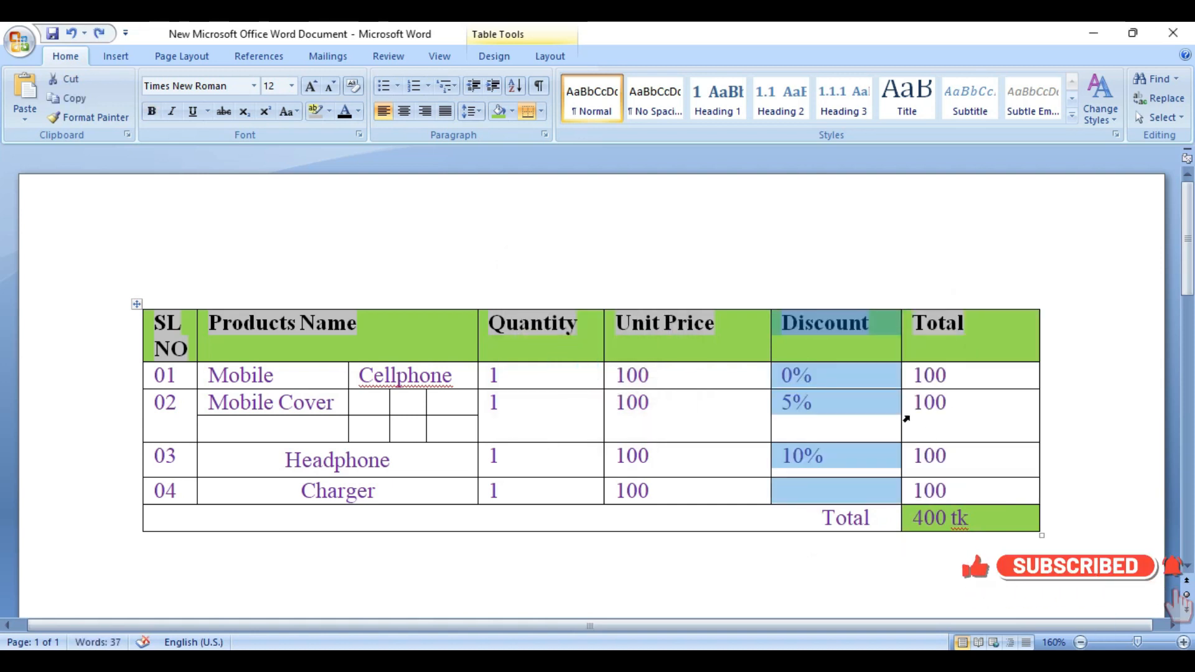
Step: Delete only the 5% discount cell in row 02, shifting cells left, and undo the deletion
{"action": "left_click", "coordinate": [876, 411]}
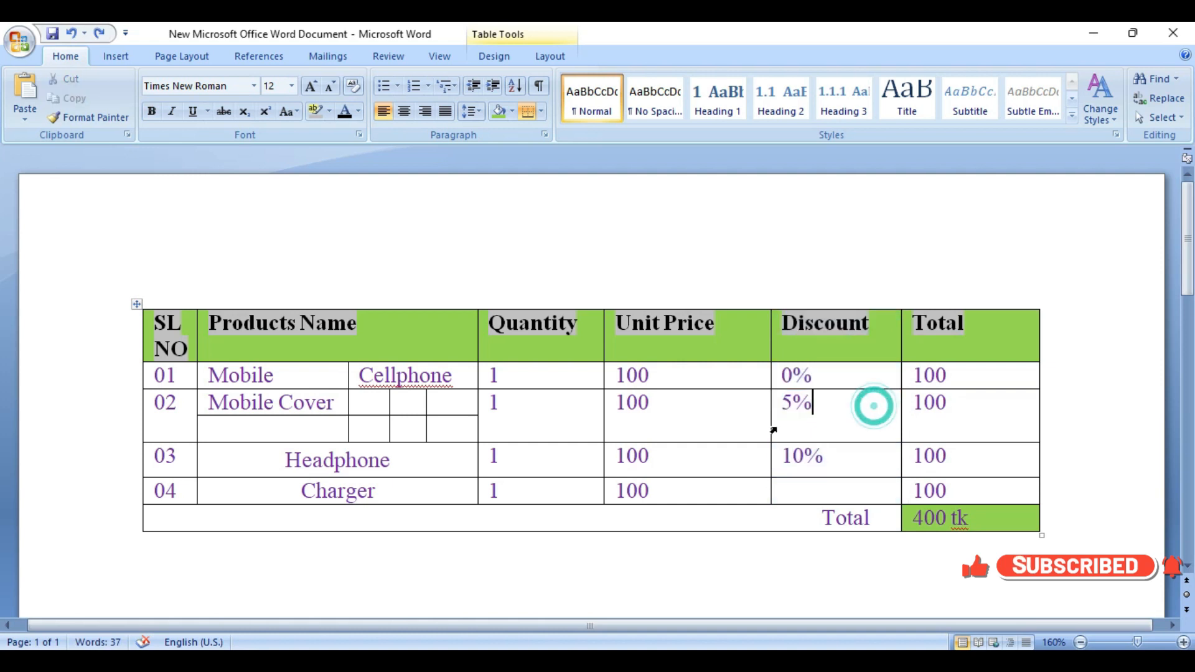
{"action": "right_click", "coordinate": [875, 419]}
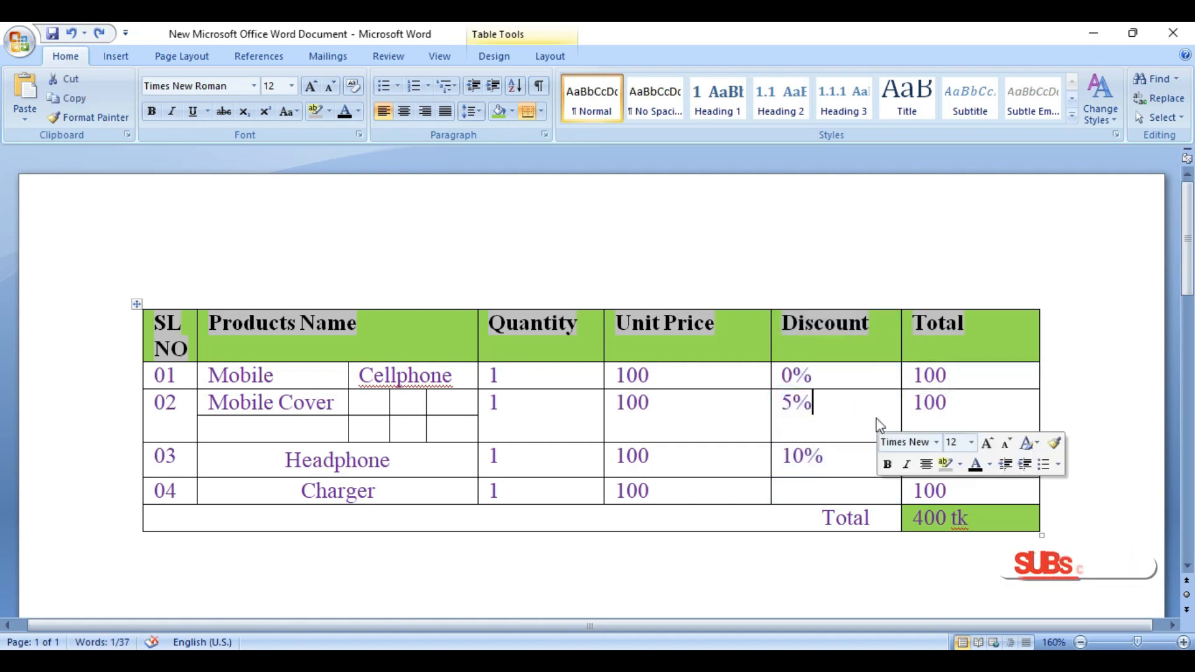
{"action": "left_click", "coordinate": [949, 175]}
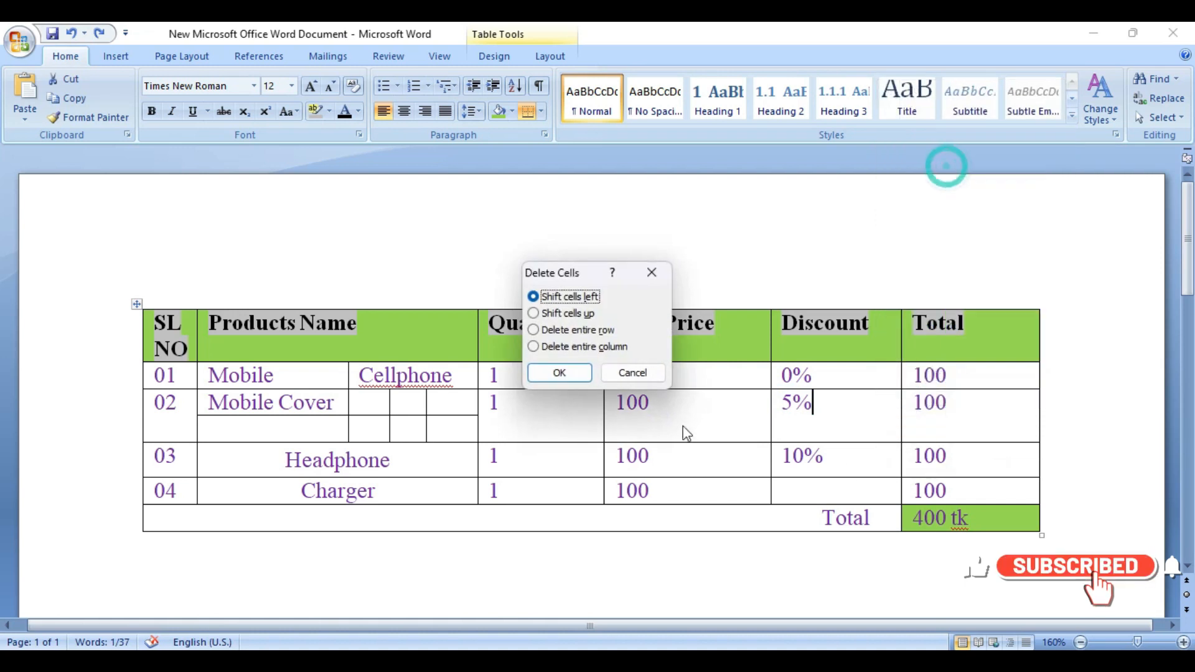
{"action": "left_click", "coordinate": [566, 372]}
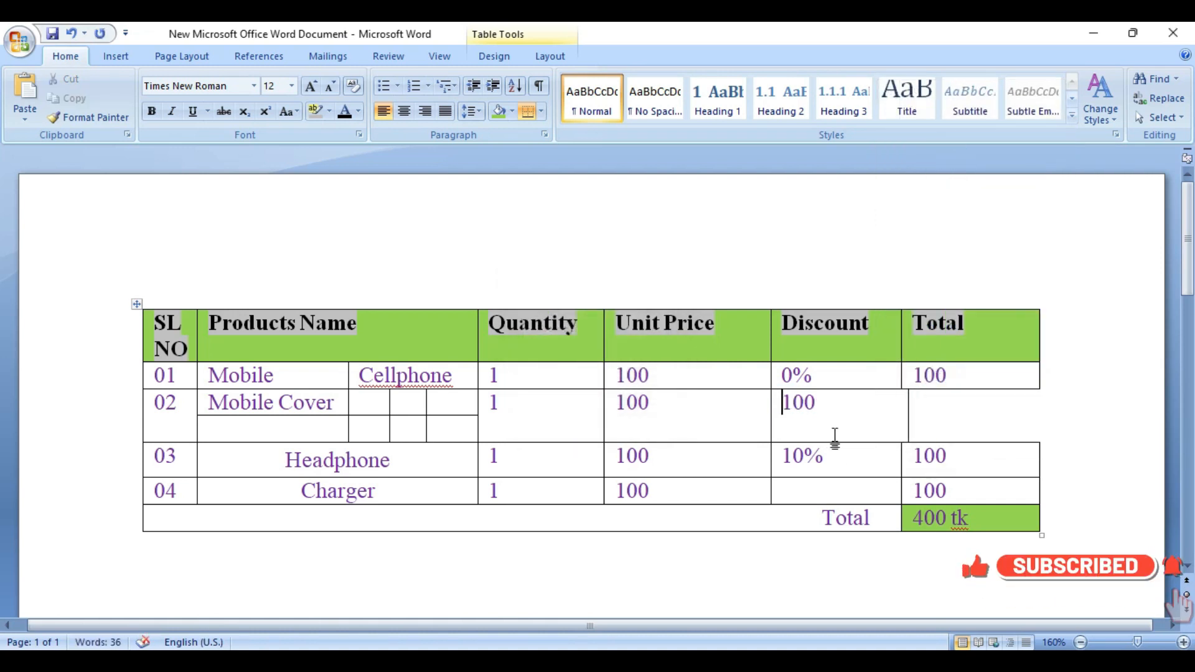
{"action": "key", "text": "ctrl+z"}
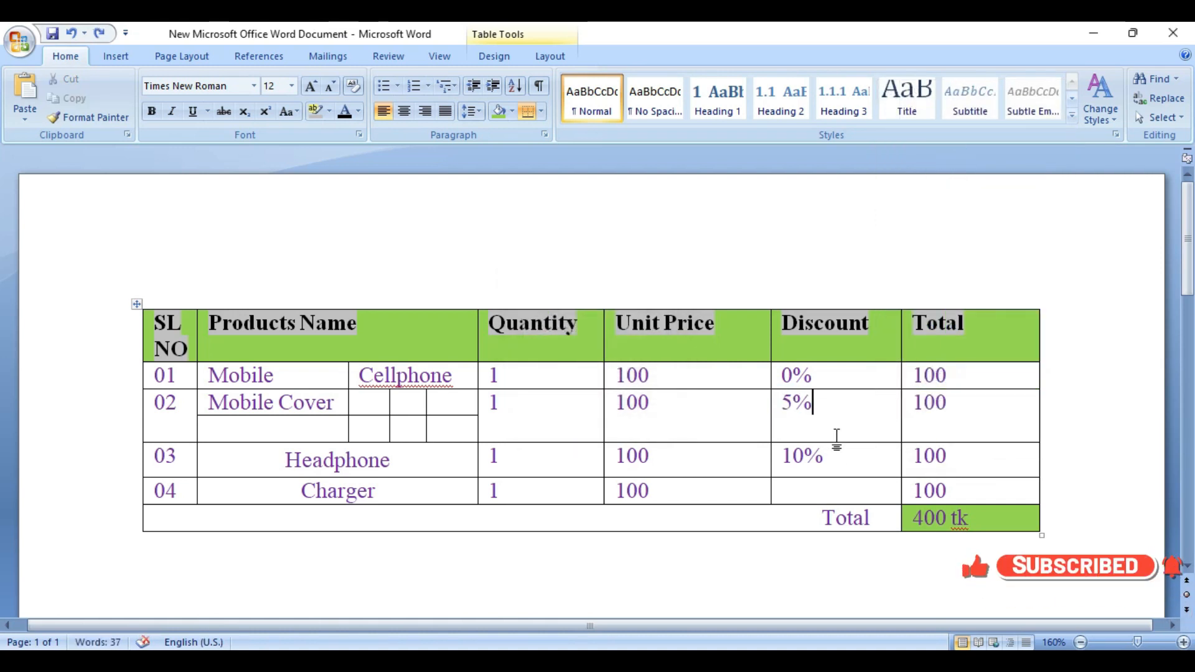